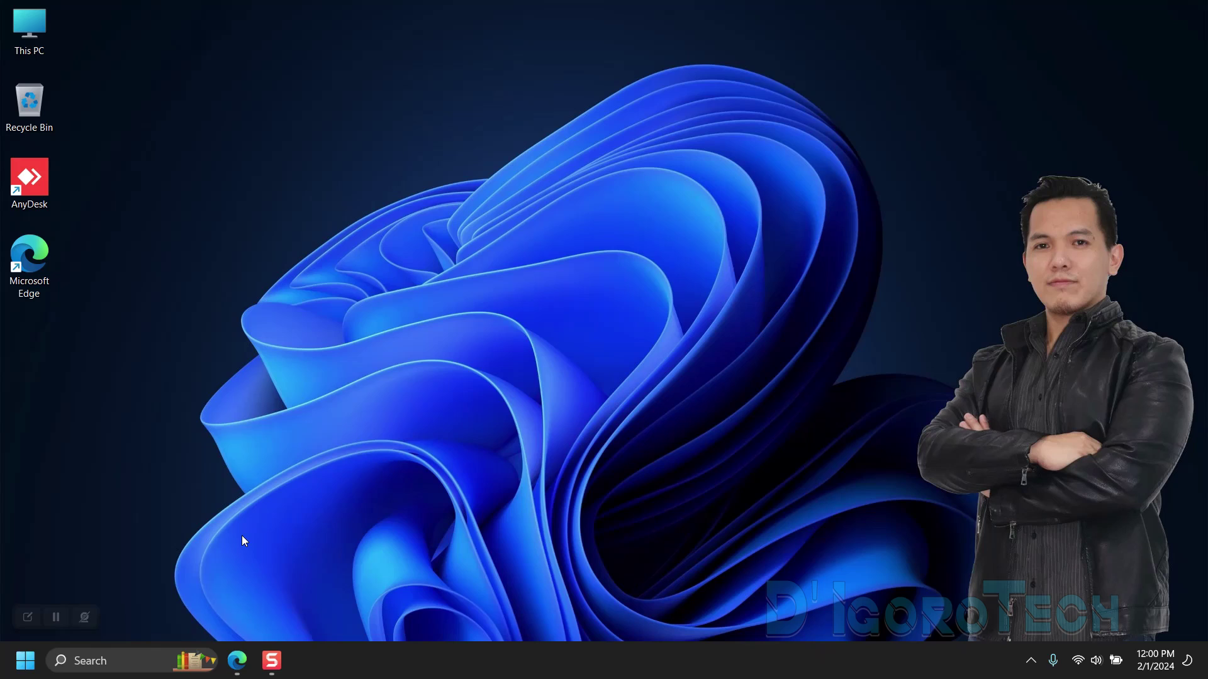
# Step: Search Windows for 'word', then 'excel', and close the search panel
pyautogui.click(100, 659)
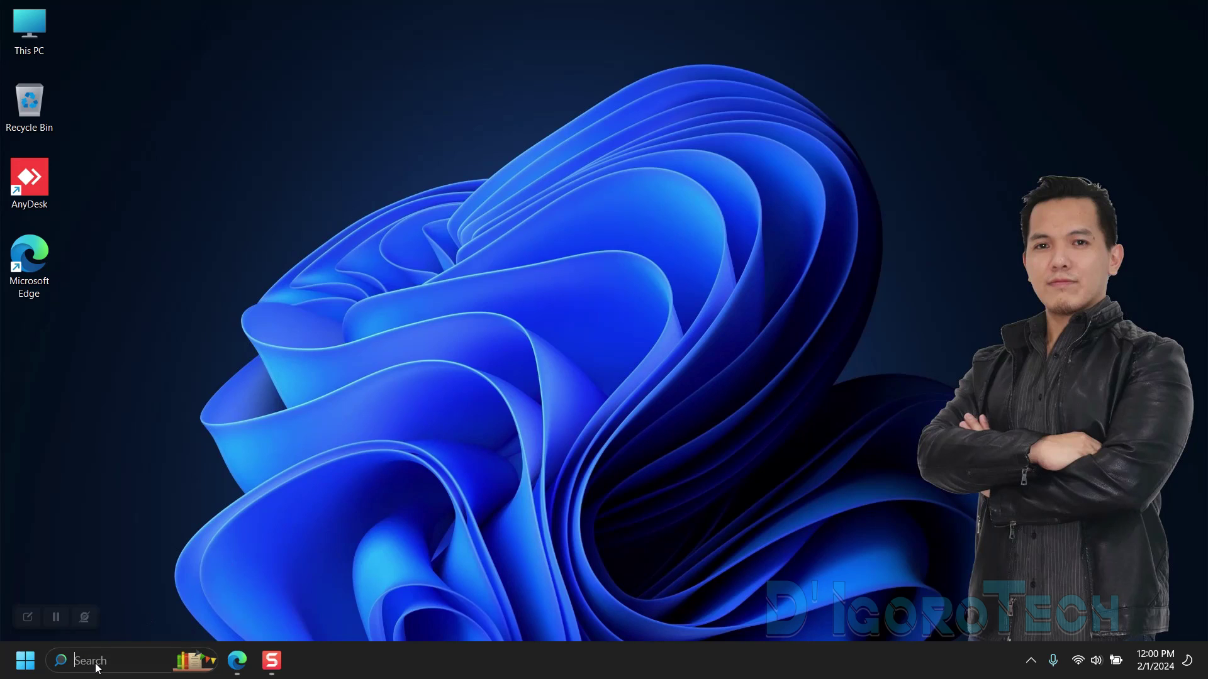
pyautogui.write('word')
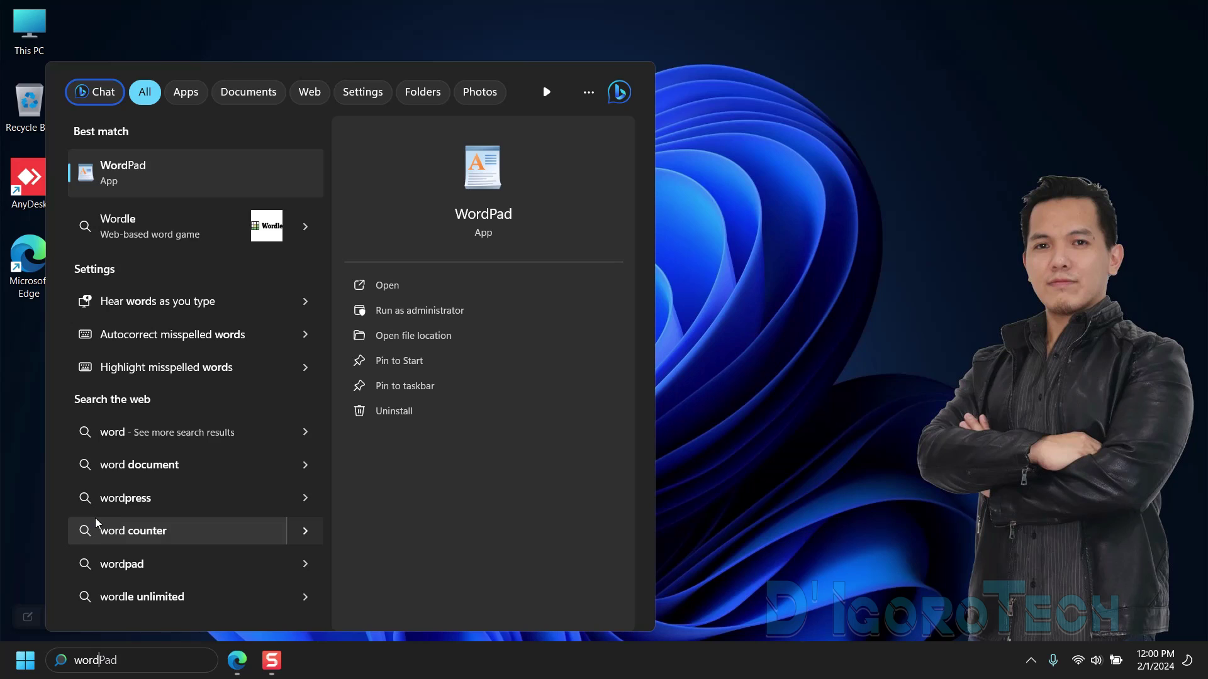
pyautogui.press('BackSpace')
pyautogui.press('BackSpace')
pyautogui.press('BackSpace')
pyautogui.press('BackSpace')
pyautogui.write('excel')
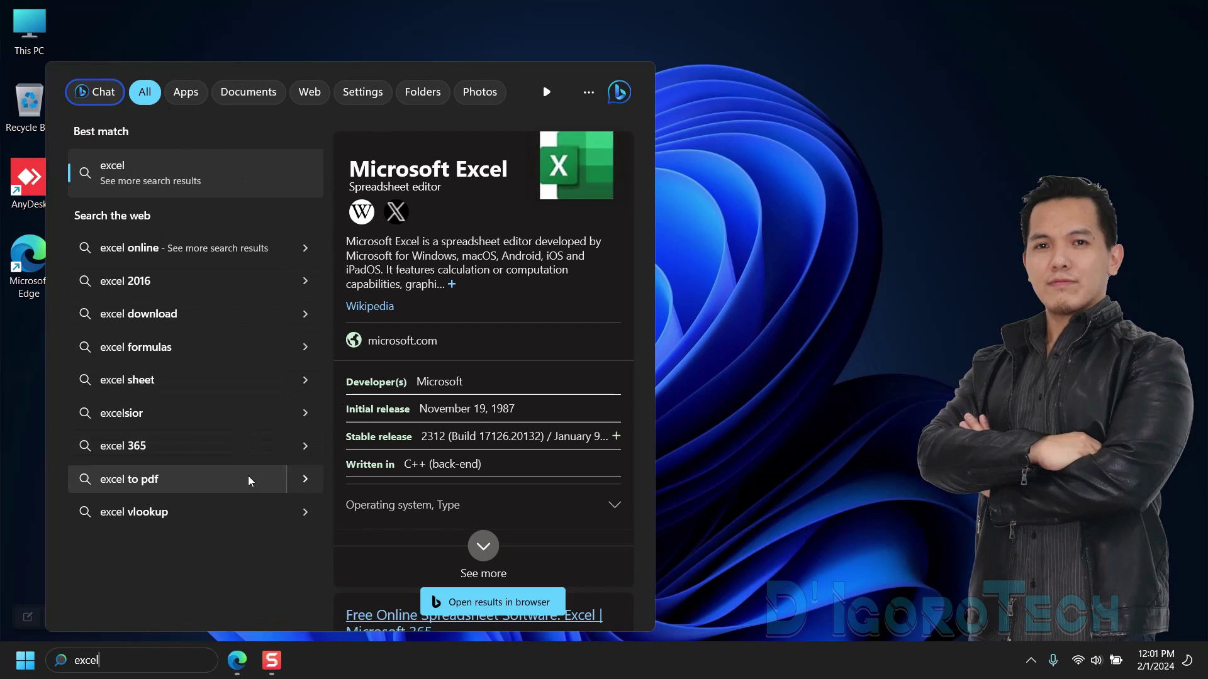
pyautogui.click(313, 677)
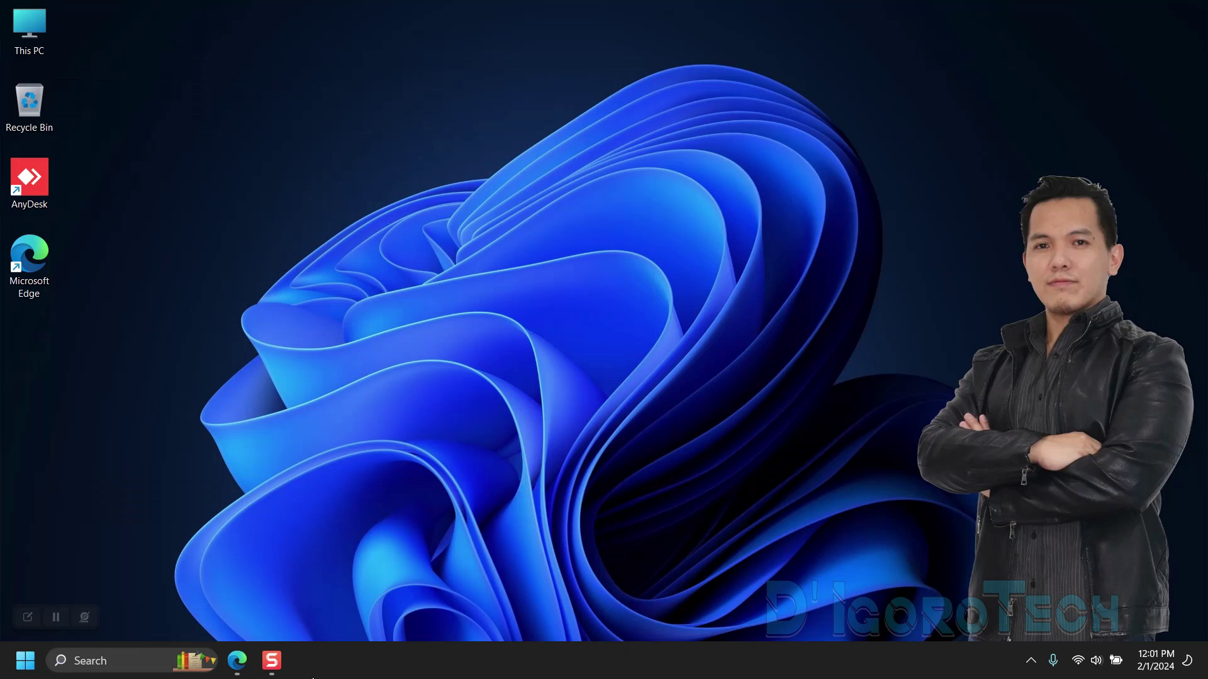
# Step: Search Google in Edge for 'office customization tool' using the suggestion for 'office cust'
pyautogui.click(238, 659)
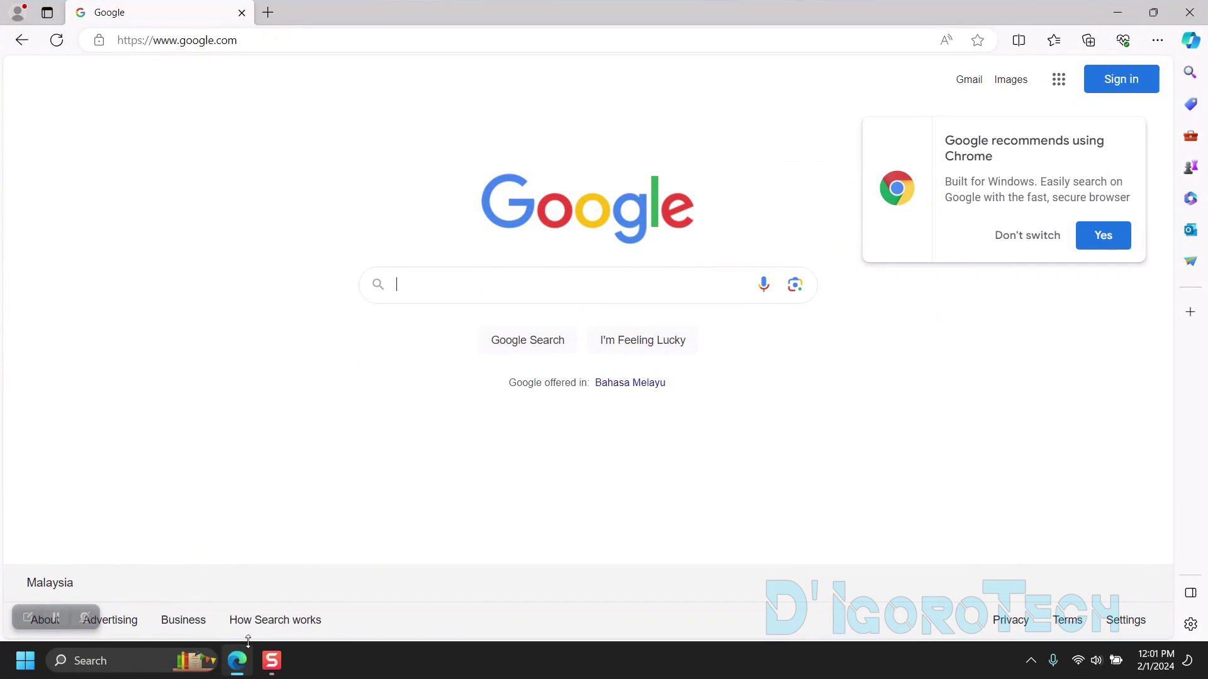
pyautogui.click(447, 288)
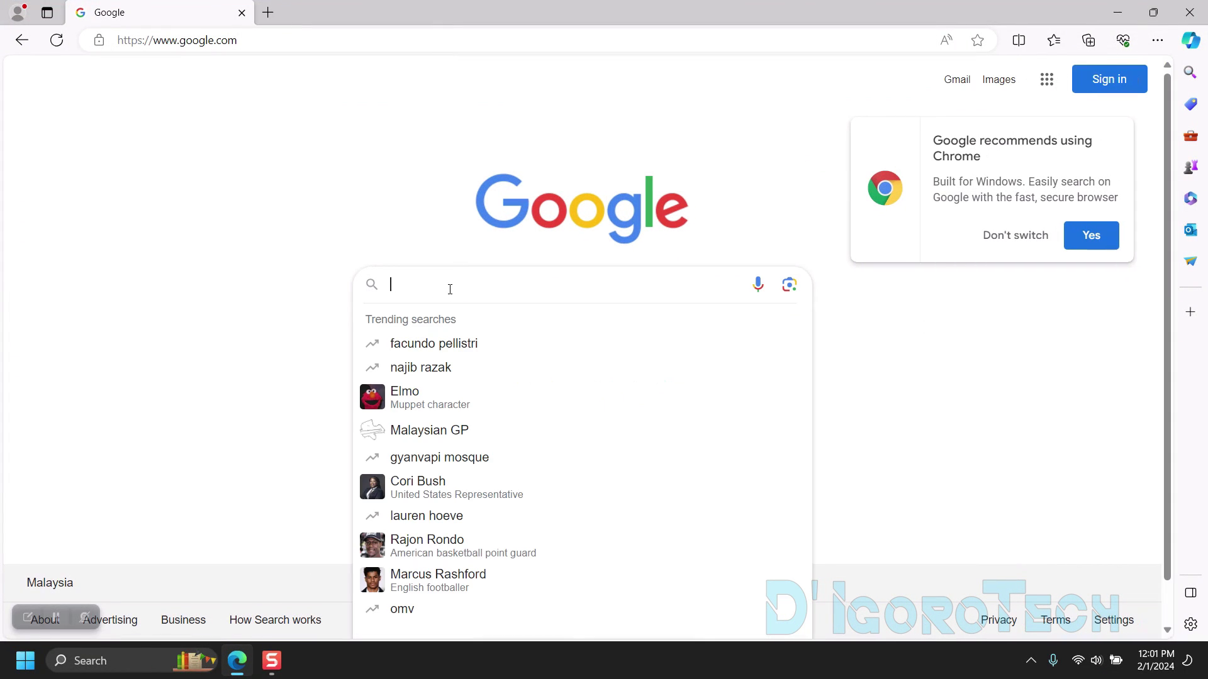
pyautogui.write('office cust')
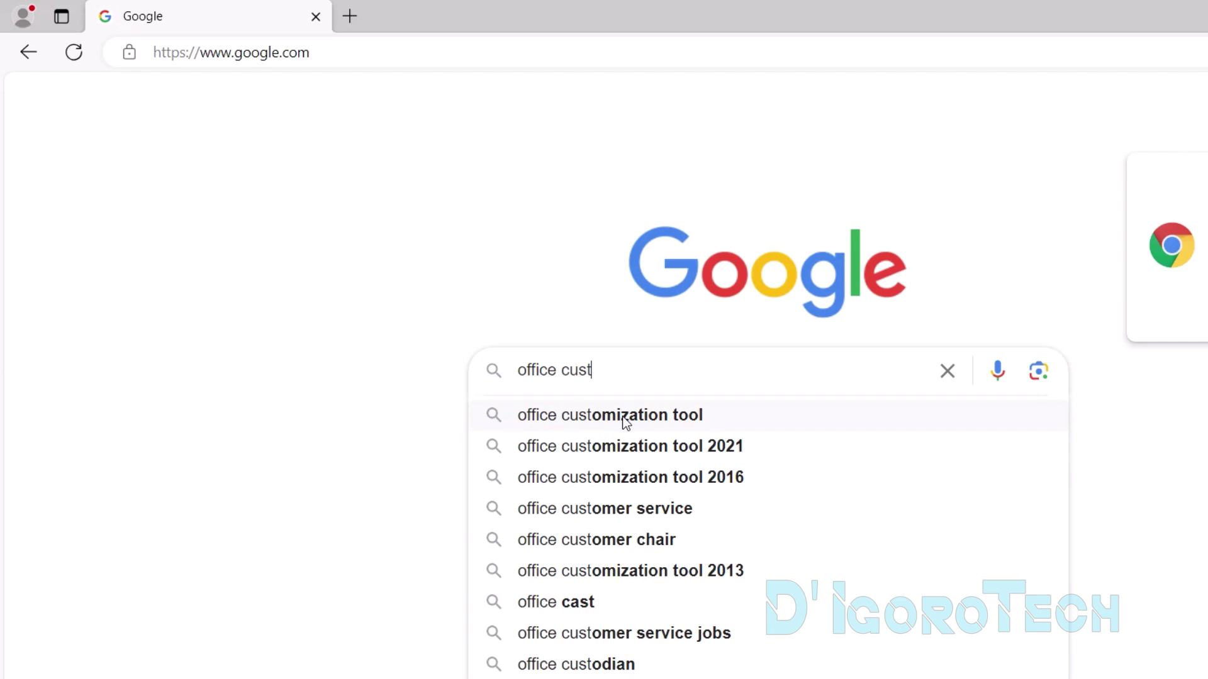
pyautogui.click(625, 417)
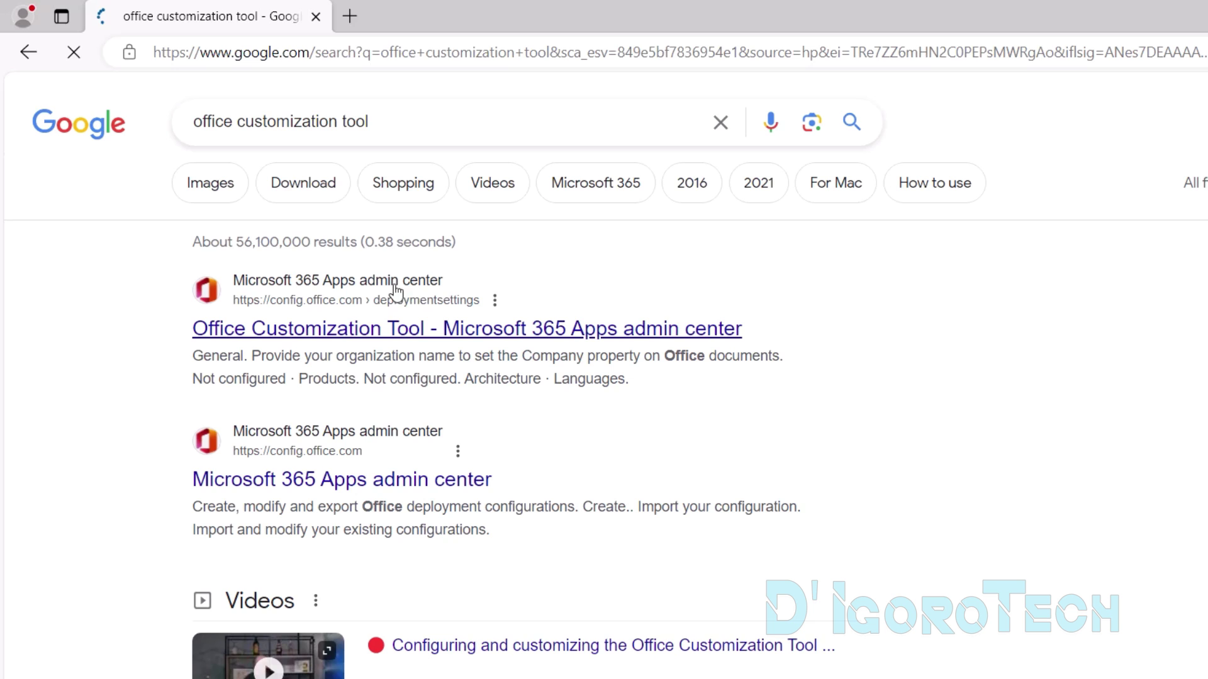
# Step: Open the Office Customization Tool result and highlight its Deployment settings heading
pyautogui.click(350, 321)
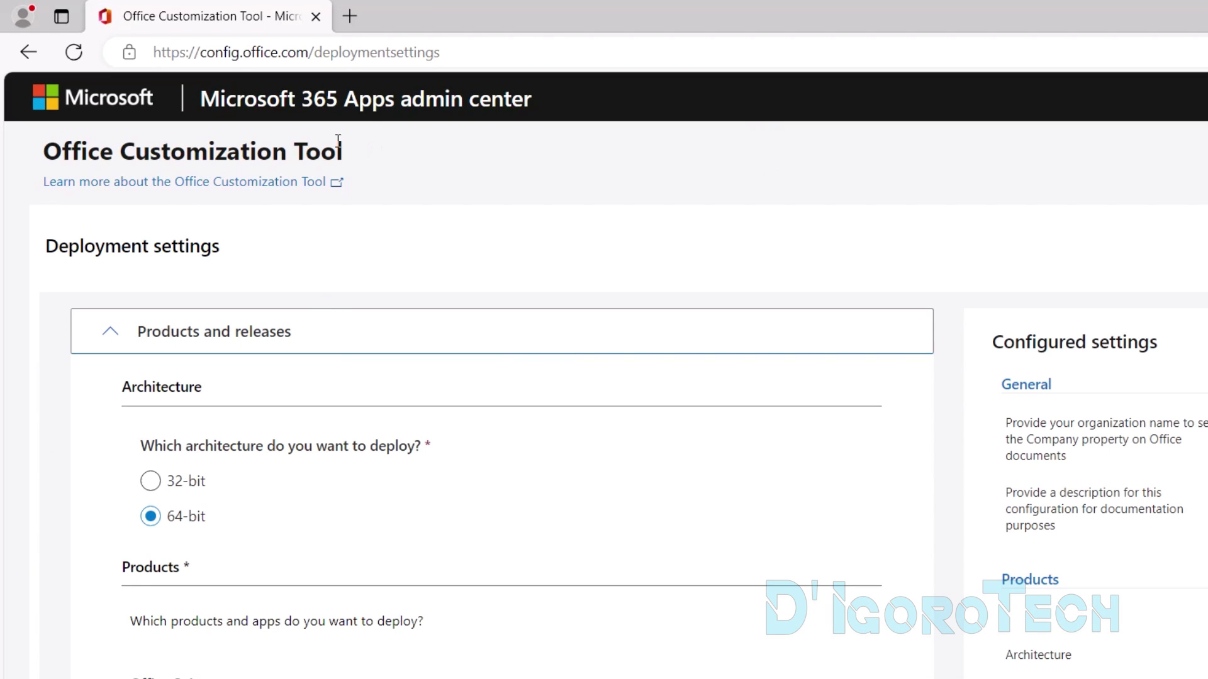
pyautogui.moveTo(339, 140); pyautogui.dragTo(45, 153)
pyautogui.click(356, 219)
pyautogui.moveTo(10, 254); pyautogui.dragTo(444, 247)
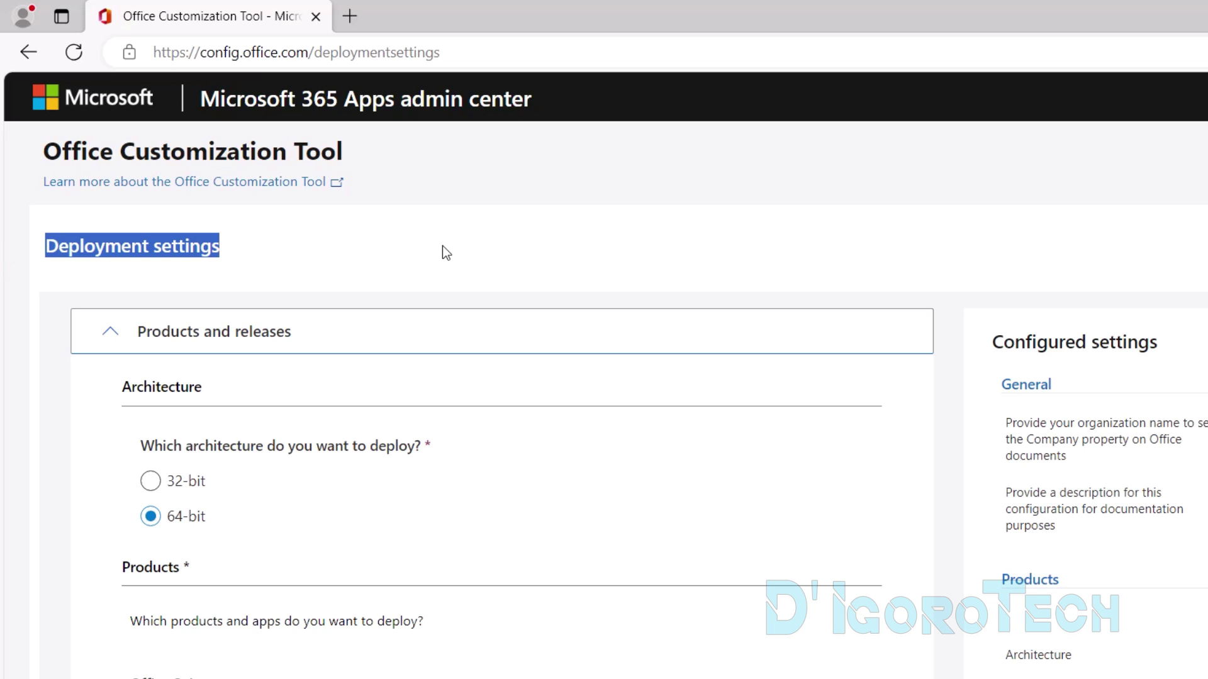
# Step: Re-expand Products and releases and set Architecture to 64-bit after trying 32-bit
pyautogui.click(376, 340)
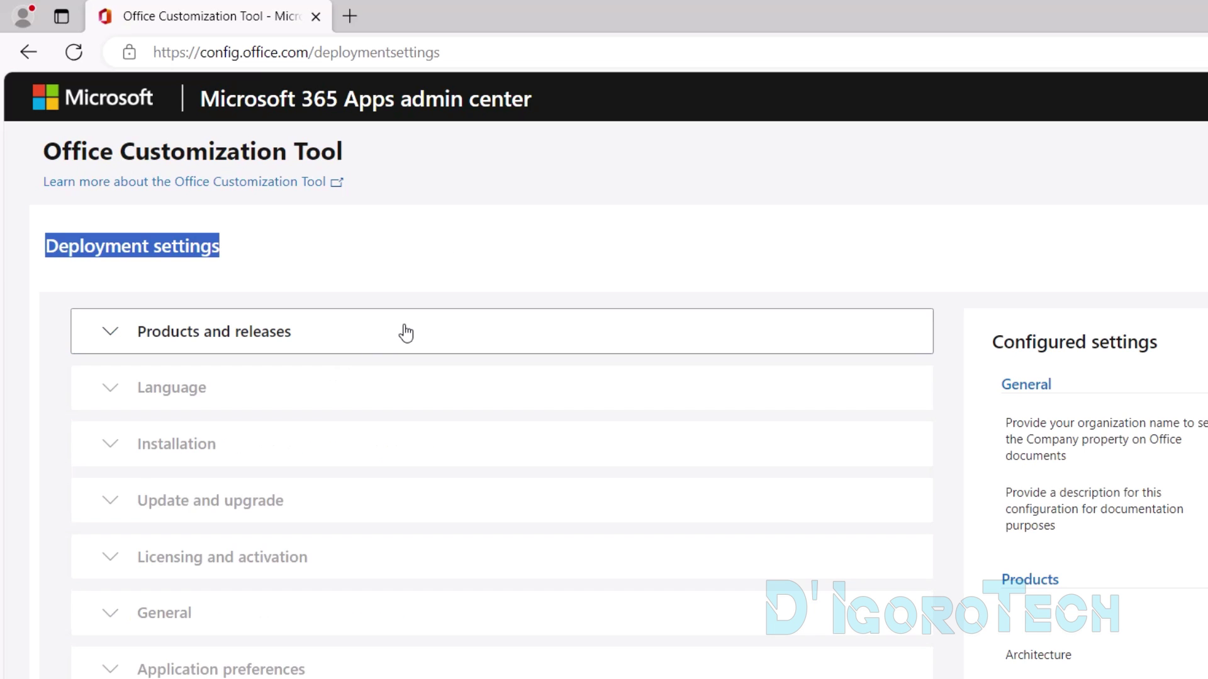
pyautogui.click(378, 337)
pyautogui.moveTo(202, 386); pyautogui.dragTo(120, 387)
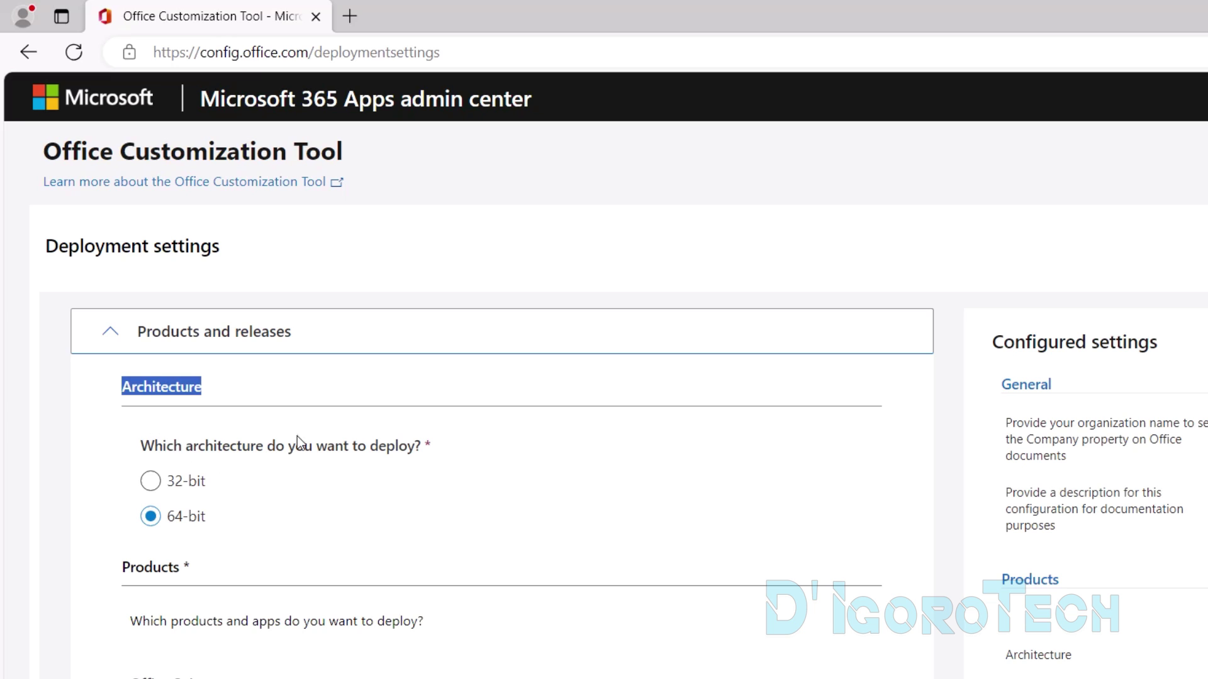
pyautogui.click(169, 485)
pyautogui.click(171, 521)
# Step: Select Office LTSC Professional Plus 2021 - Volume License as the Office suite
pyautogui.scroll(-3, 418, 504)
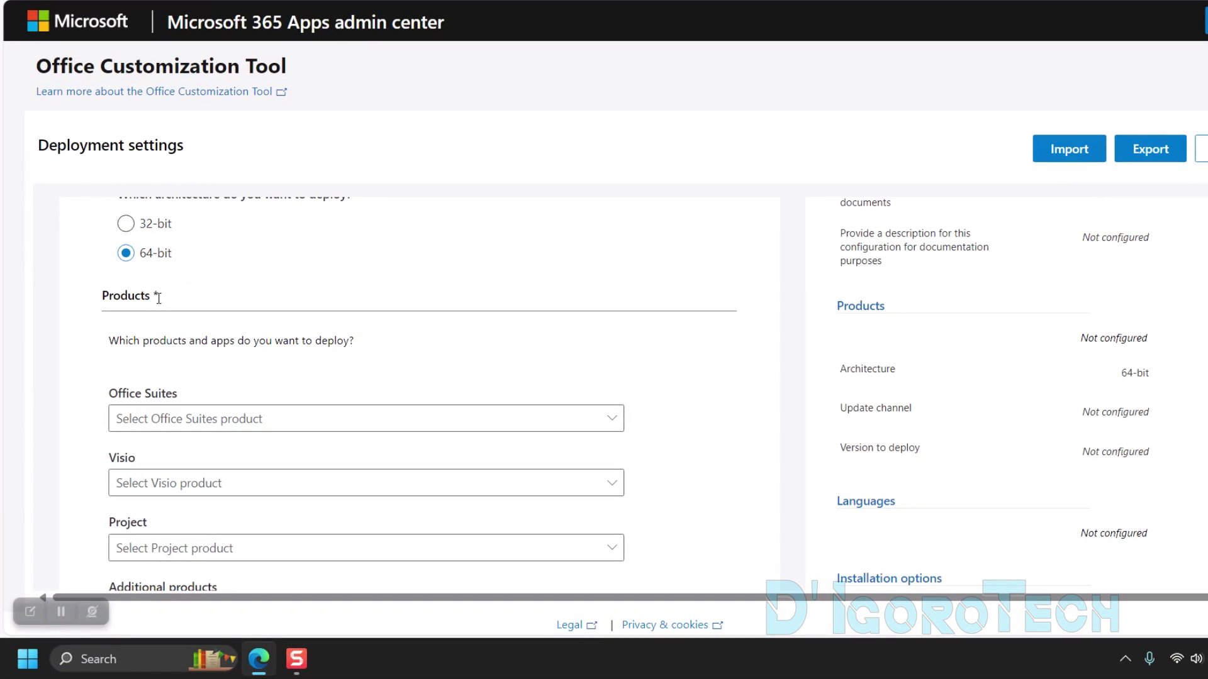
pyautogui.moveTo(97, 299); pyautogui.dragTo(162, 297)
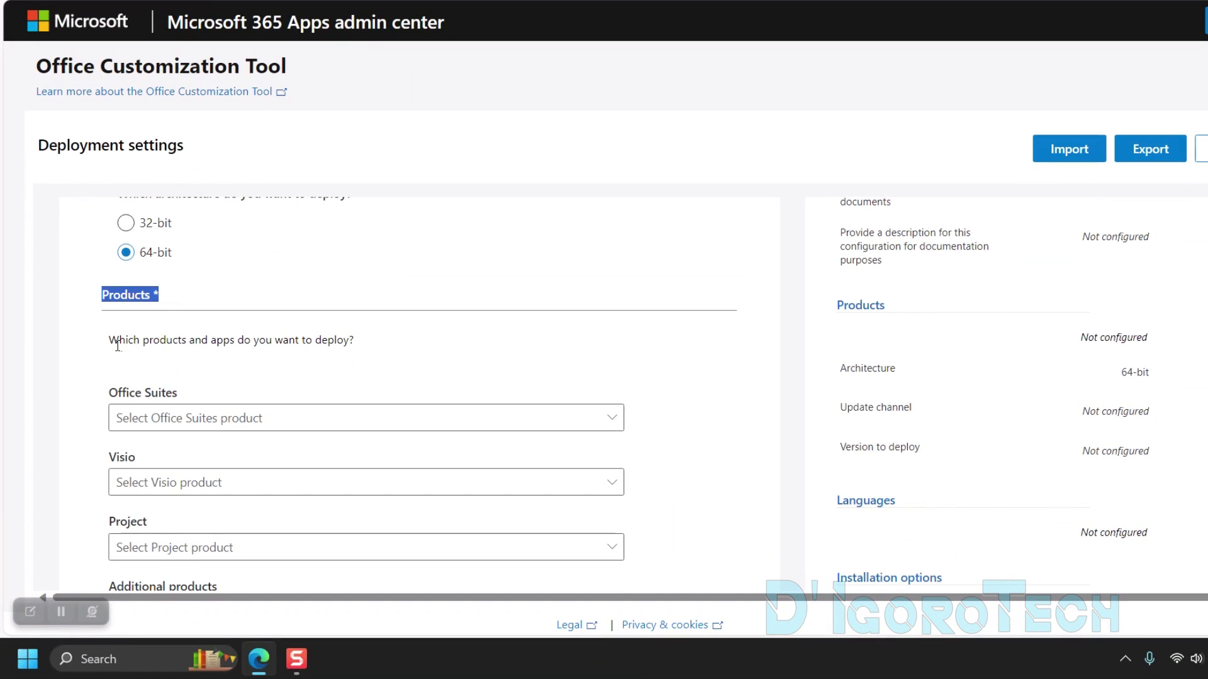
pyautogui.moveTo(107, 342); pyautogui.dragTo(393, 360)
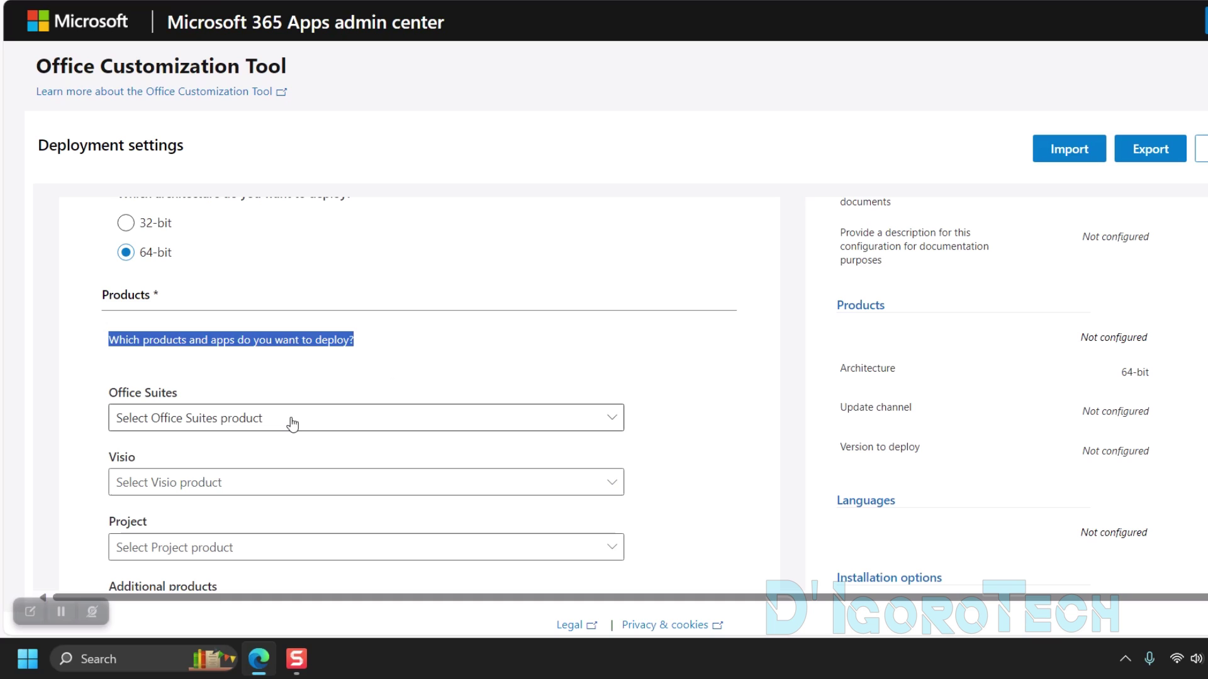
pyautogui.moveTo(108, 396); pyautogui.dragTo(171, 402)
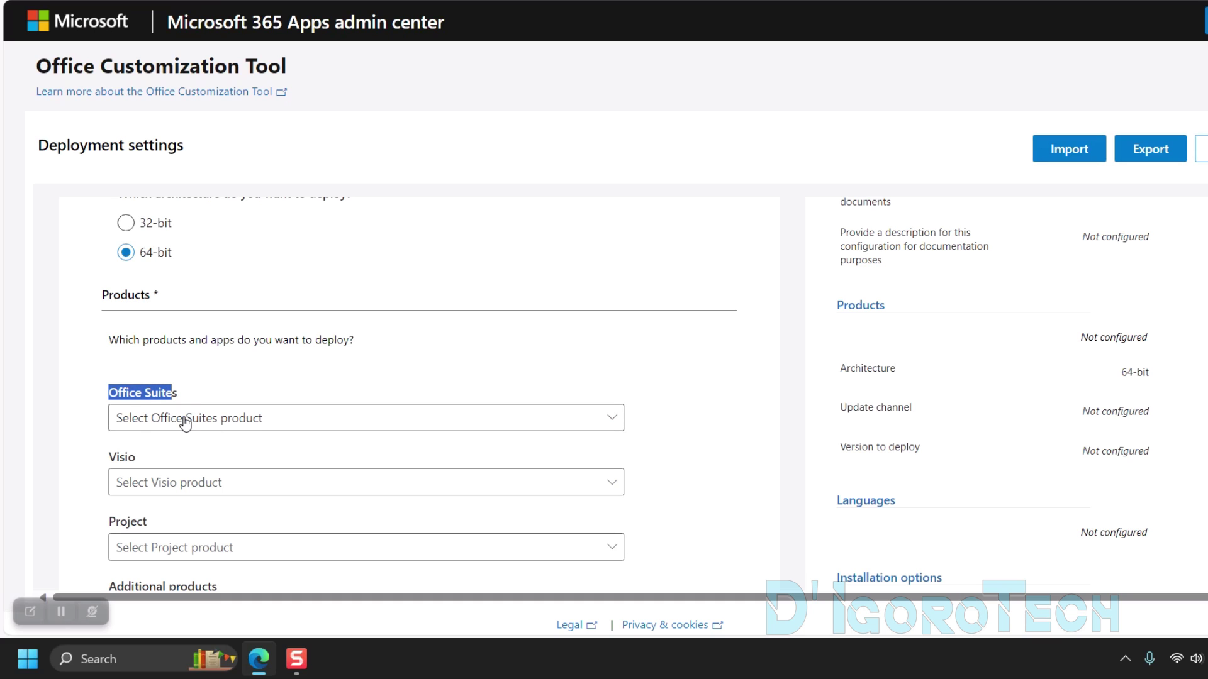
pyautogui.click(185, 426)
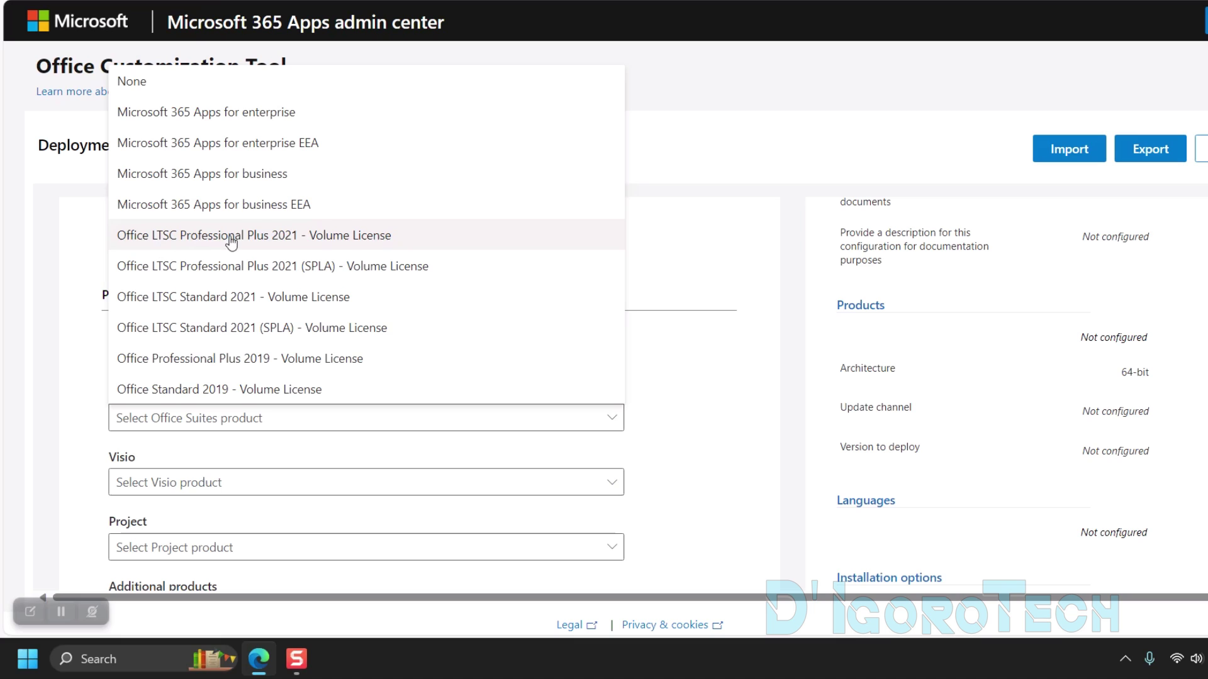
pyautogui.click(321, 238)
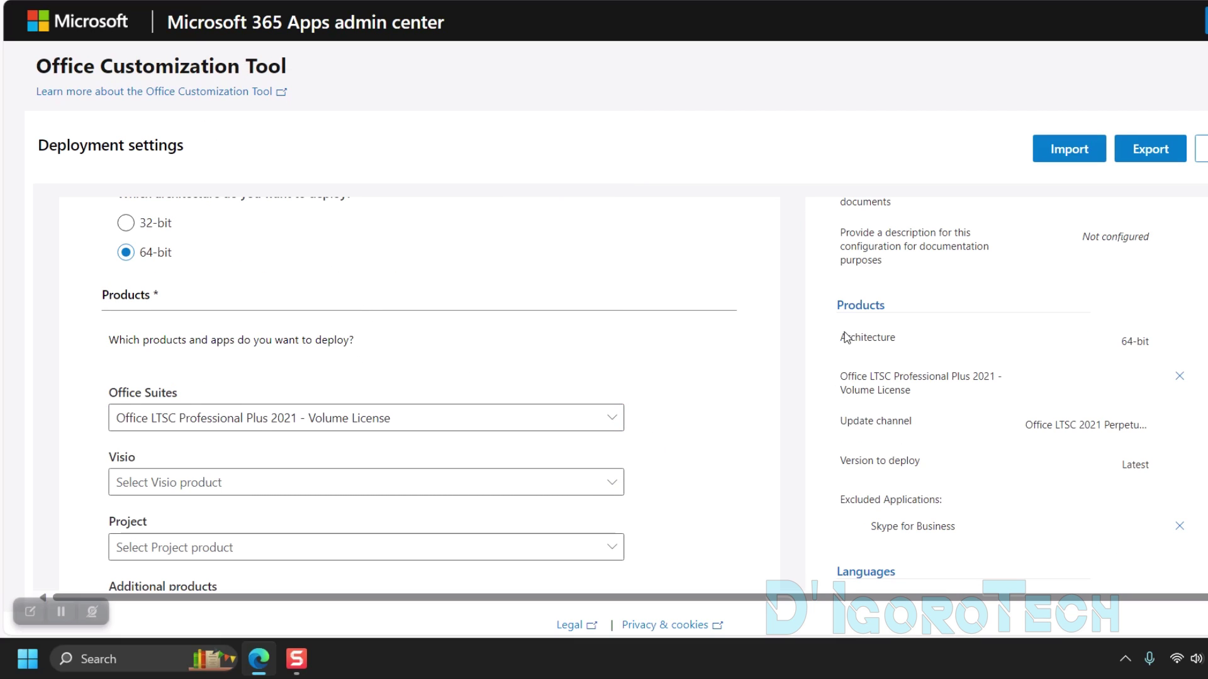
# Step: Review the Products, Architecture and Office suite entries in the settings summary
pyautogui.moveTo(837, 305); pyautogui.dragTo(887, 307)
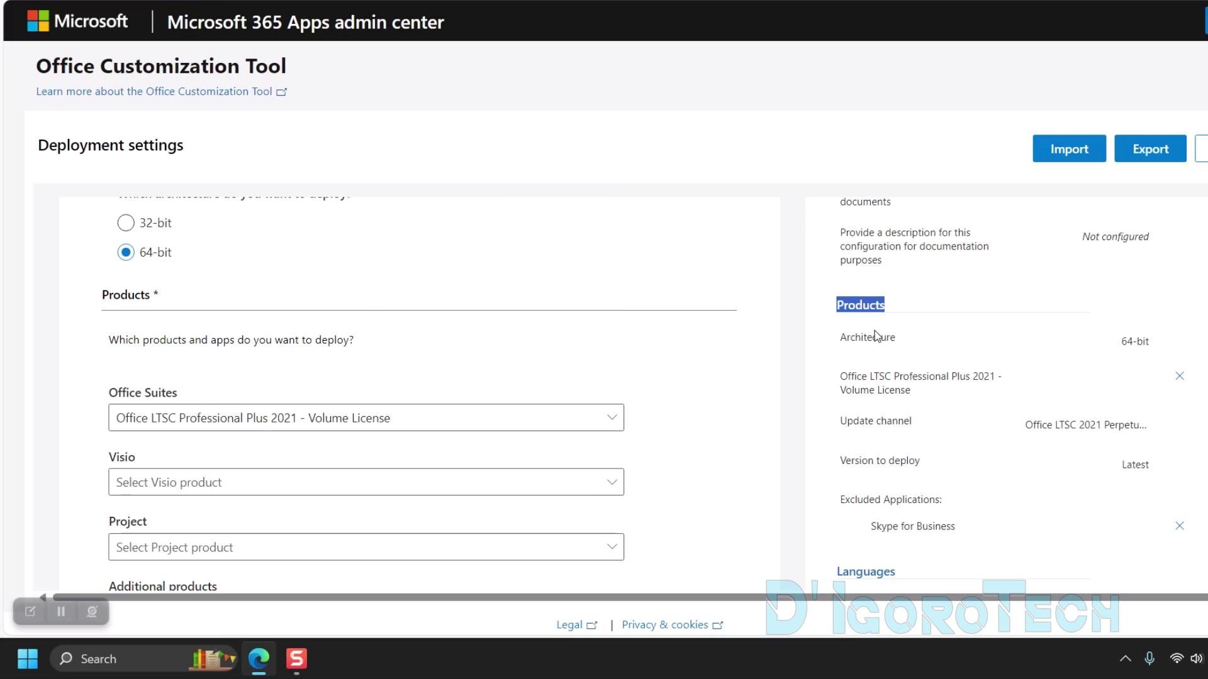
pyautogui.click(843, 338)
pyautogui.moveTo(842, 342); pyautogui.dragTo(898, 342)
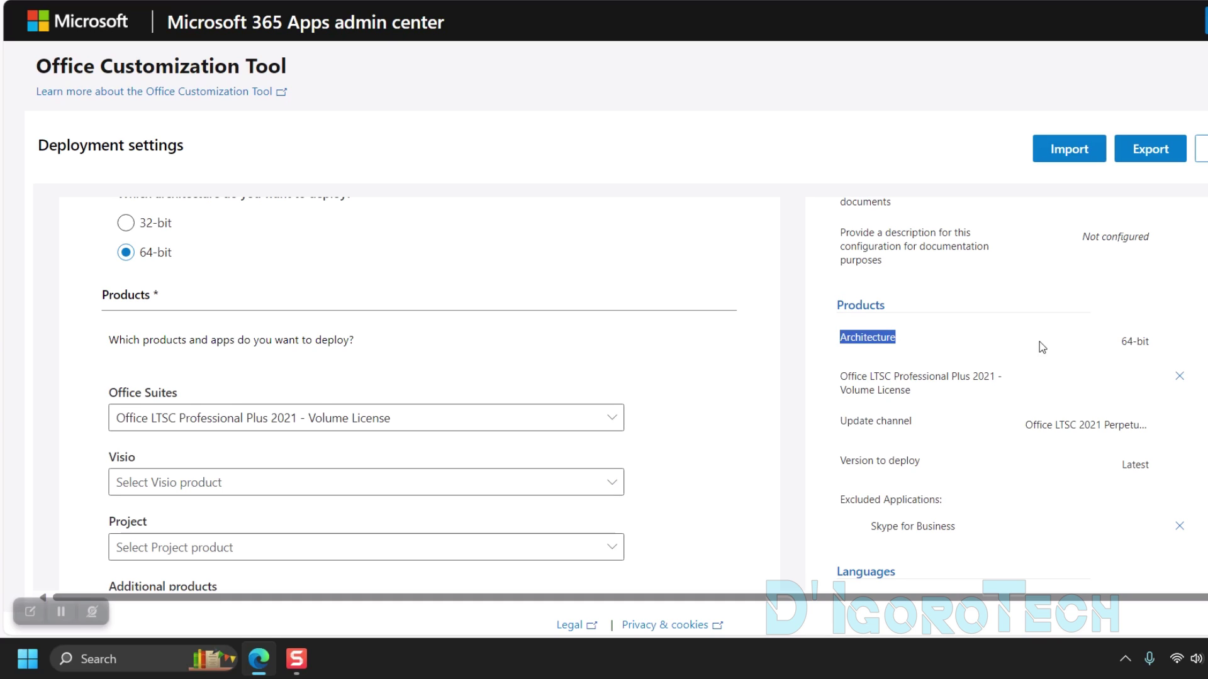
pyautogui.moveTo(841, 377); pyautogui.dragTo(912, 391)
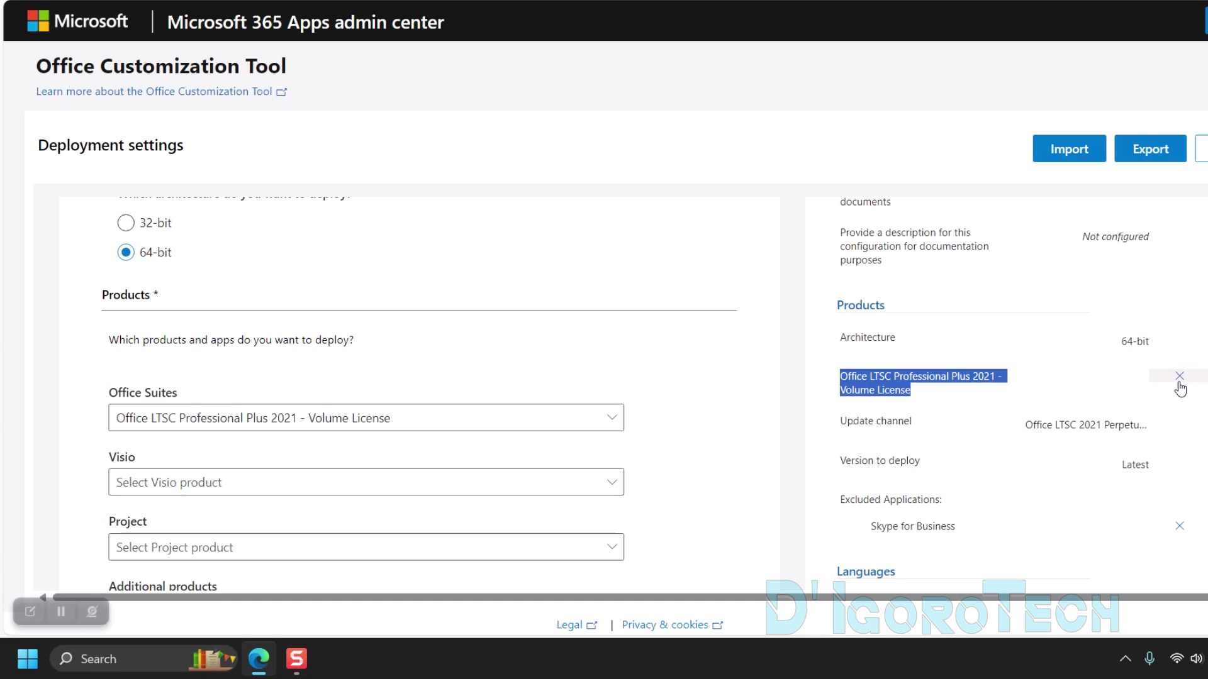
pyautogui.click(902, 439)
pyautogui.scroll(-3, 718, 434)
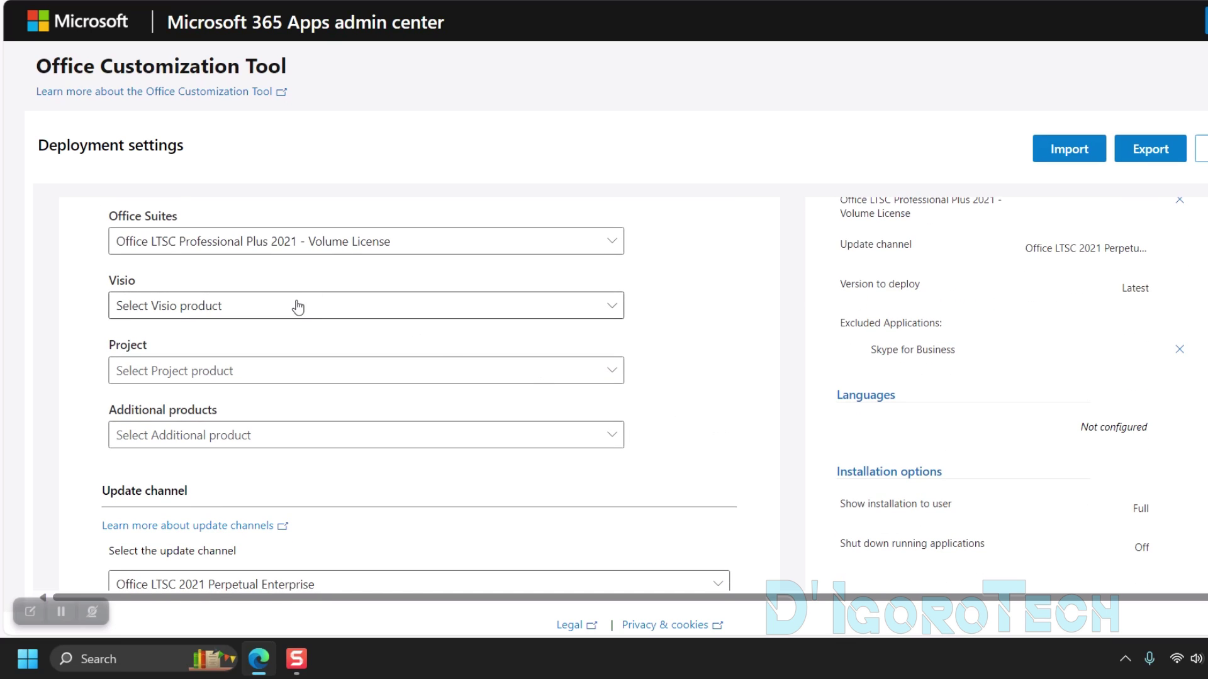
# Step: Choose Visio LTSC Professional 2021 - Volume License from the Visio dropdown
pyautogui.click(289, 308)
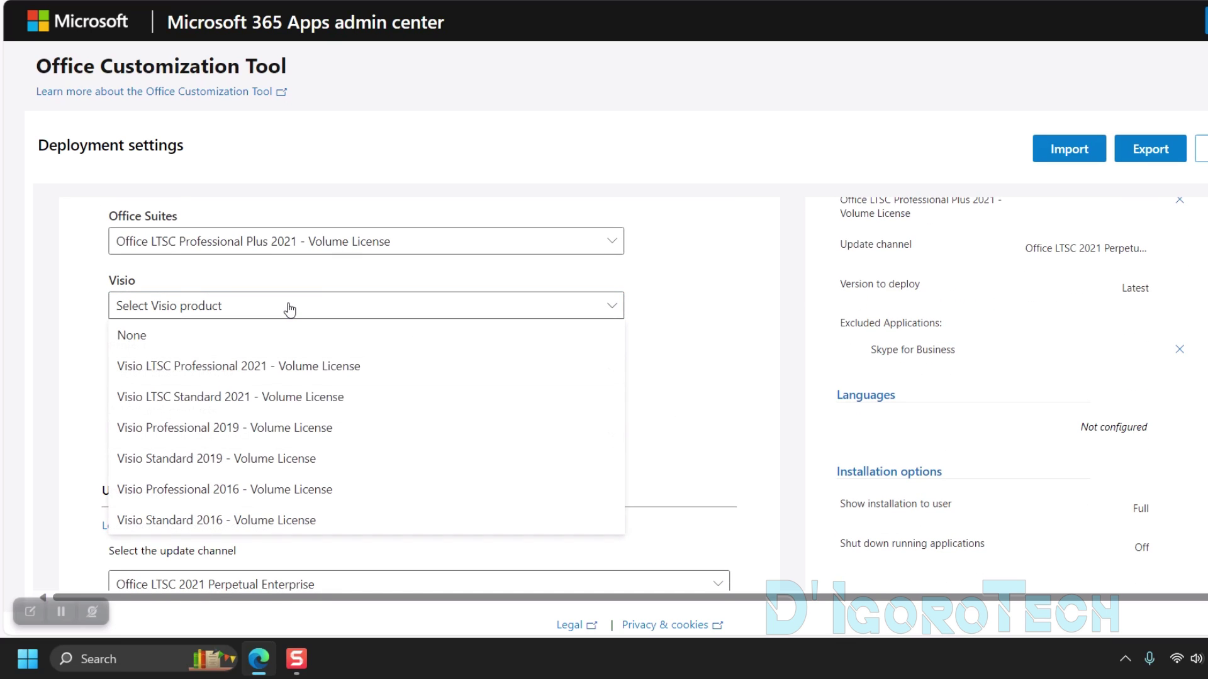
pyautogui.click(221, 369)
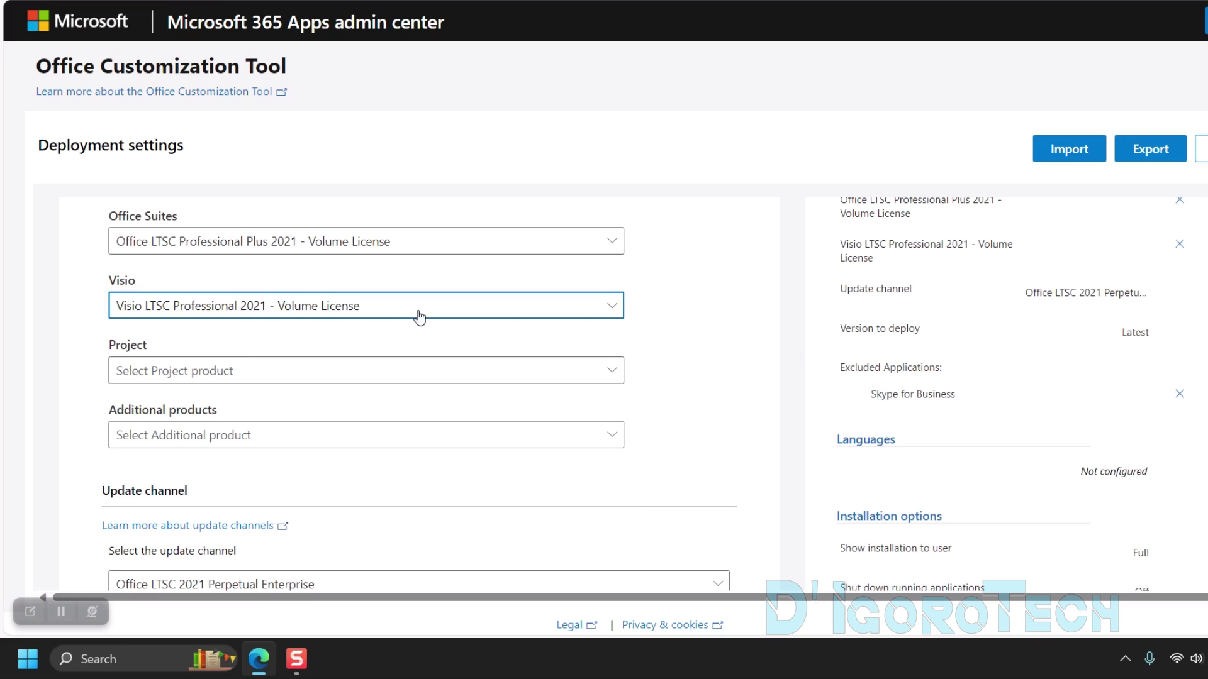
pyautogui.scroll(1, 909, 305)
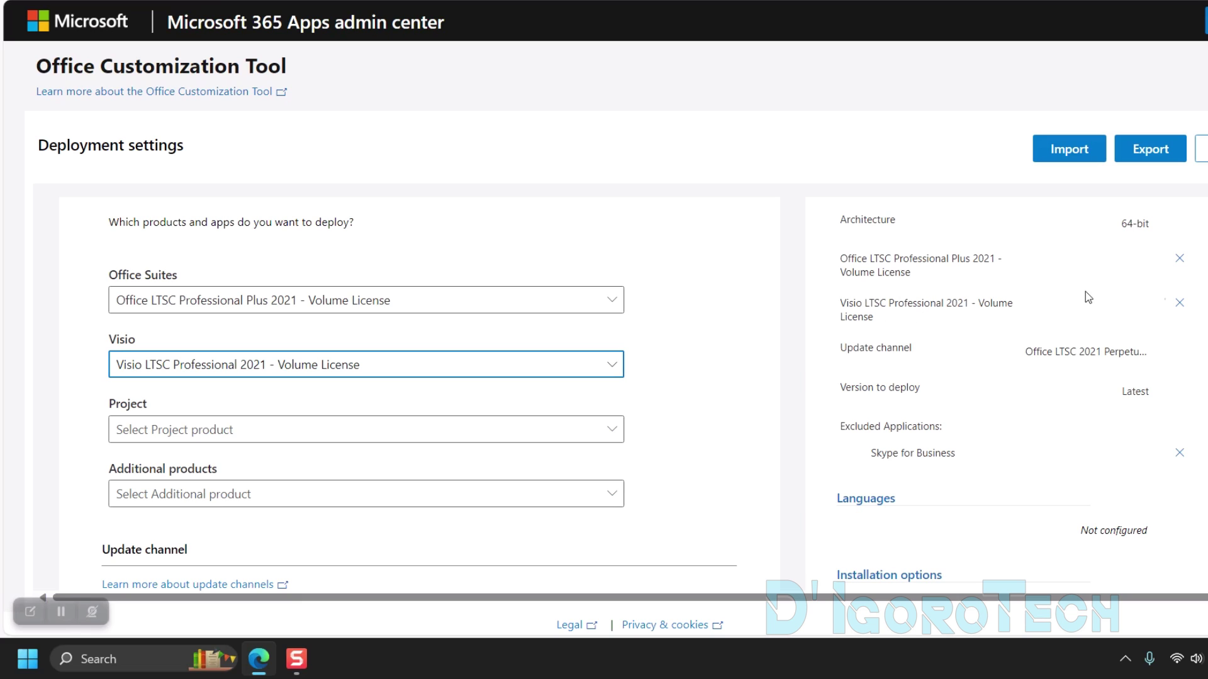
# Step: Scroll down to the Apps section and highlight its heading and inclusion note
pyautogui.click(1180, 304)
pyautogui.scroll(-4, 695, 384)
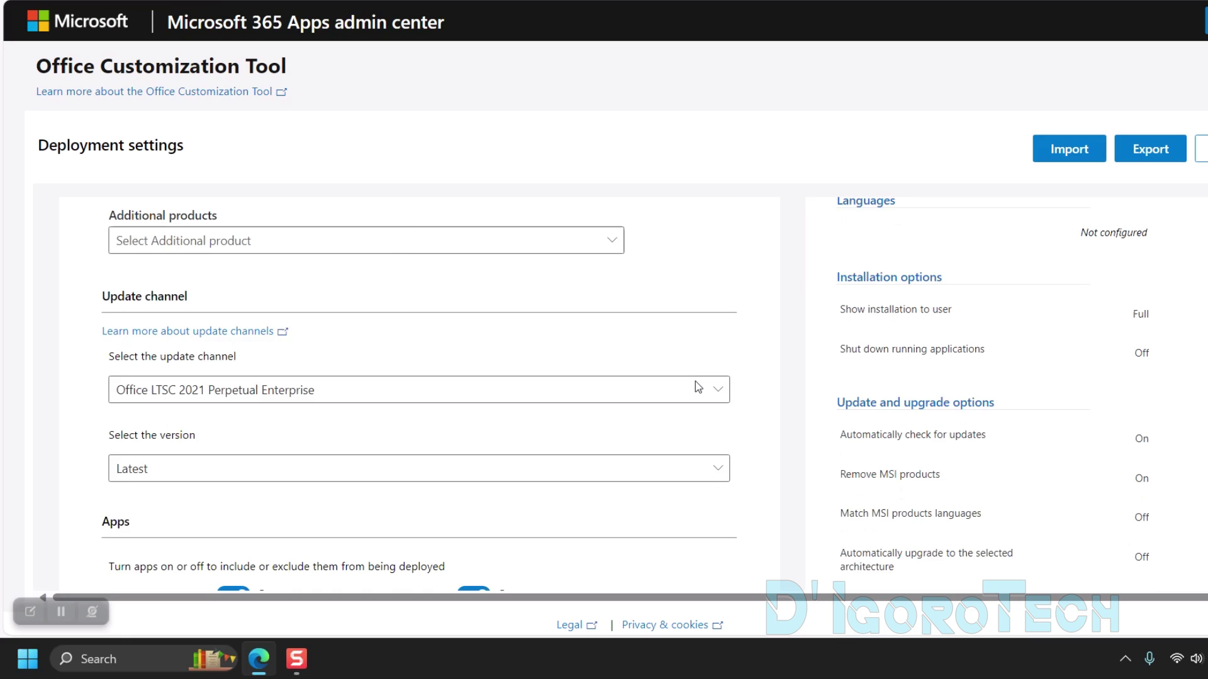
pyautogui.scroll(-1, 697, 386)
pyautogui.scroll(-1, 697, 387)
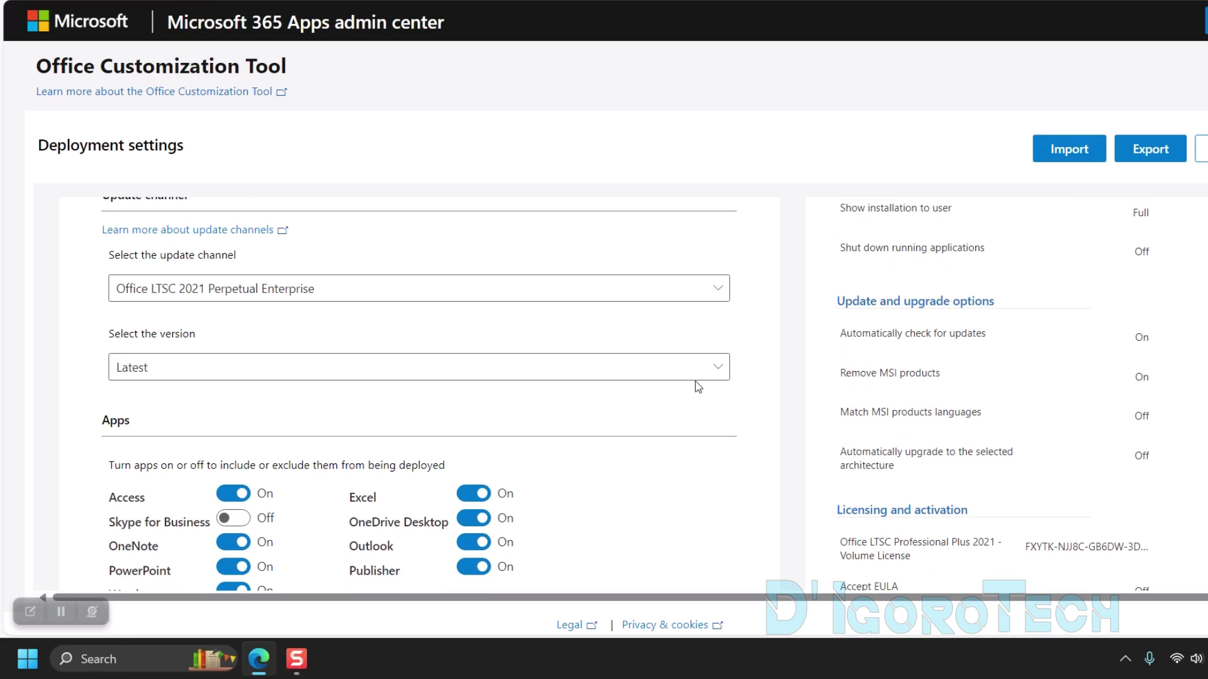
pyautogui.scroll(-2, 312, 340)
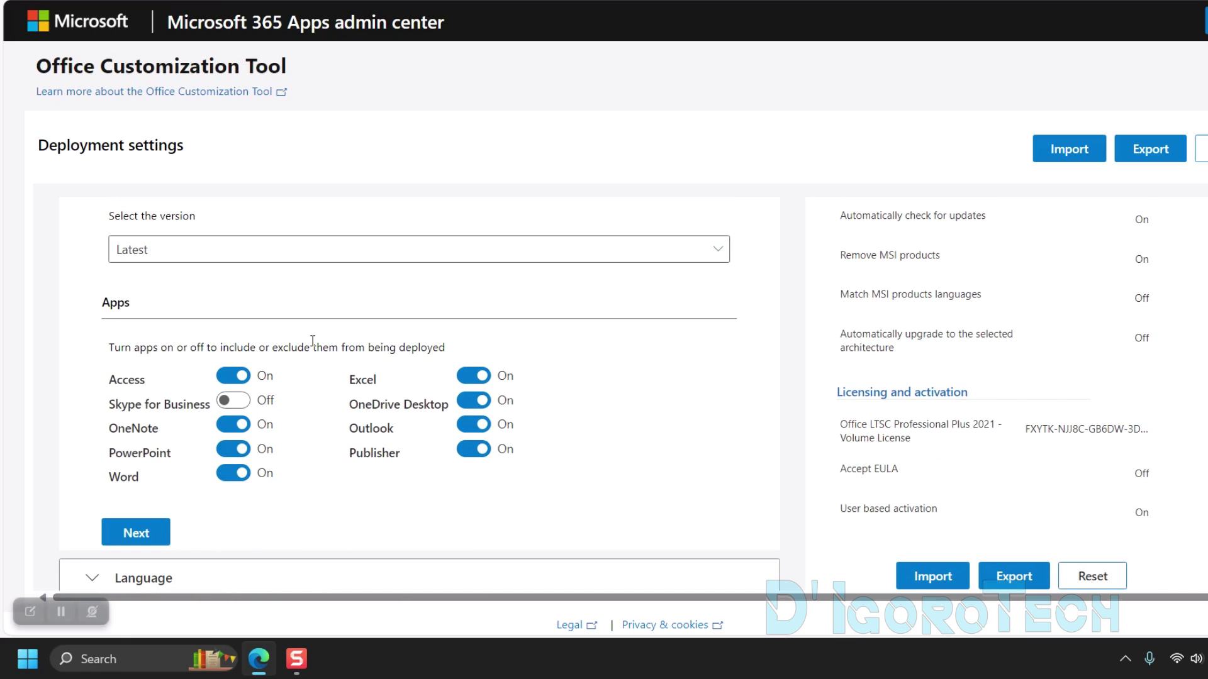
pyautogui.scroll(-1, 313, 340)
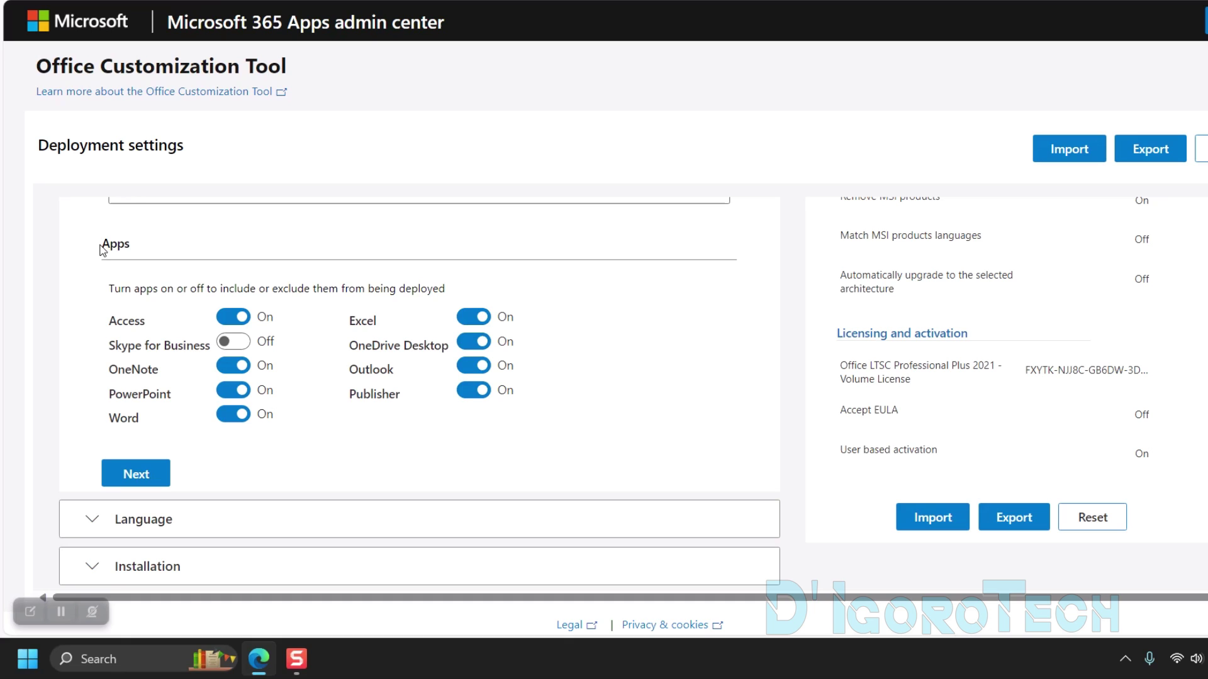
pyautogui.moveTo(101, 244); pyautogui.dragTo(161, 258)
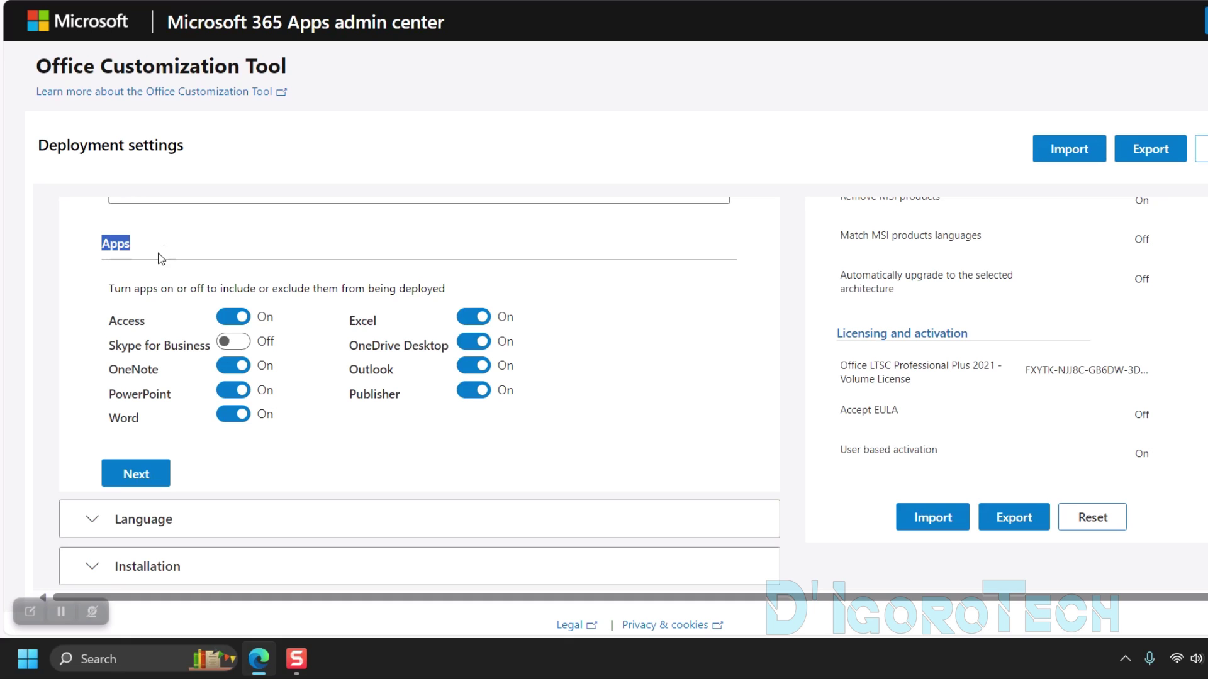
pyautogui.click(111, 291)
pyautogui.moveTo(108, 291); pyautogui.dragTo(471, 295)
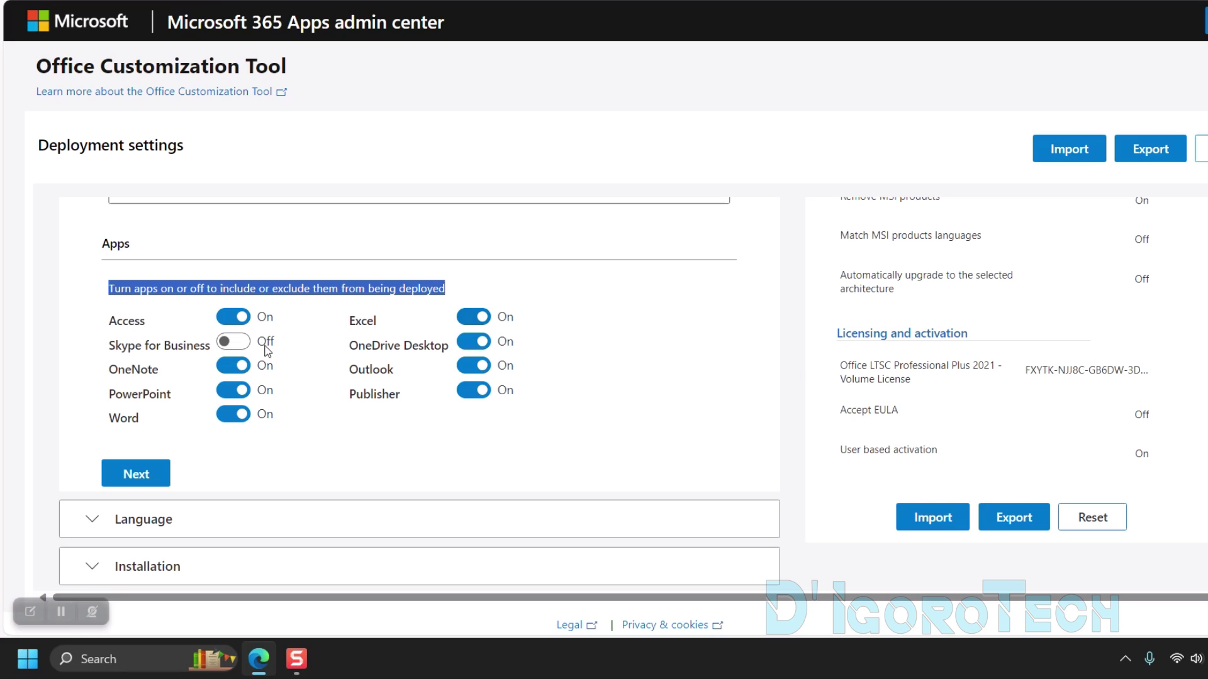
# Step: Keep Access included and Skype for Business excluded, then continue to Language
pyautogui.click(234, 318)
pyautogui.scroll(1, 235, 321)
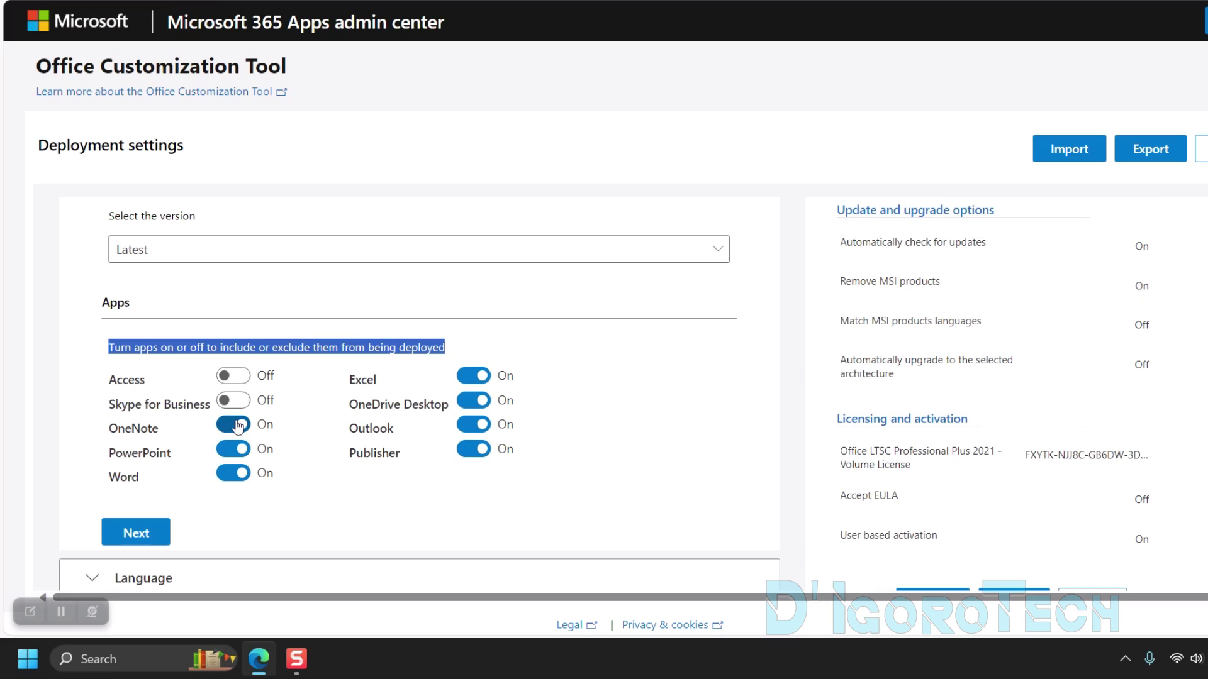
pyautogui.click(234, 380)
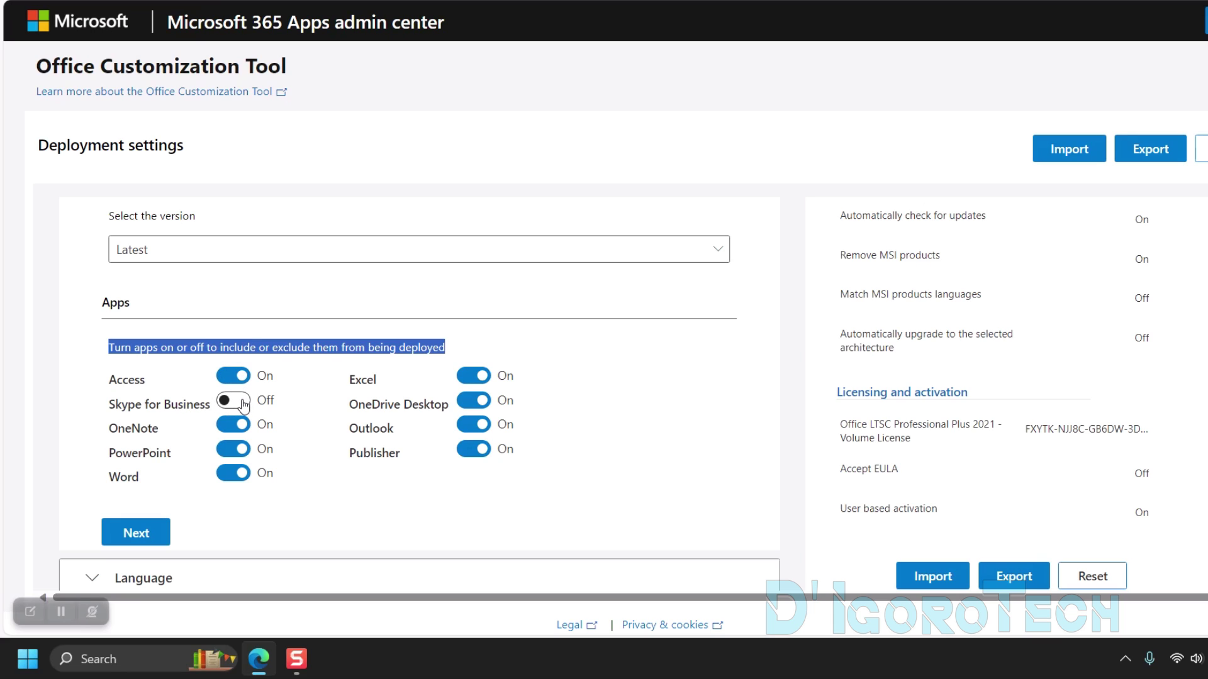
pyautogui.click(234, 402)
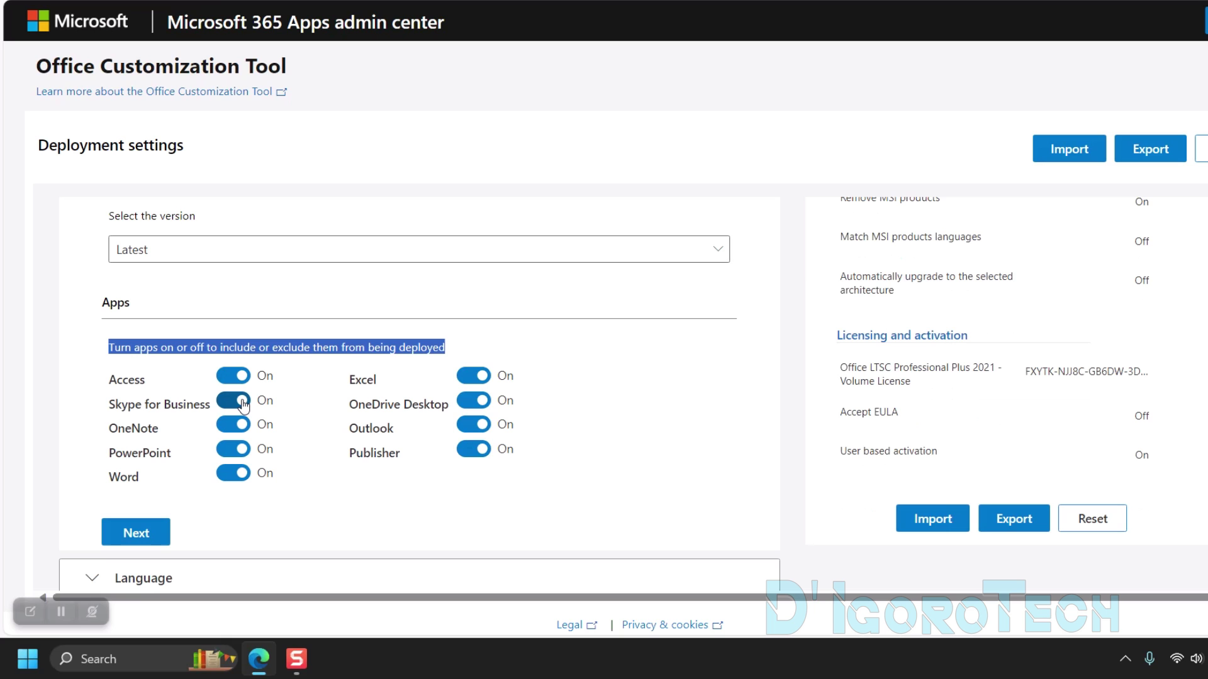
pyautogui.click(243, 404)
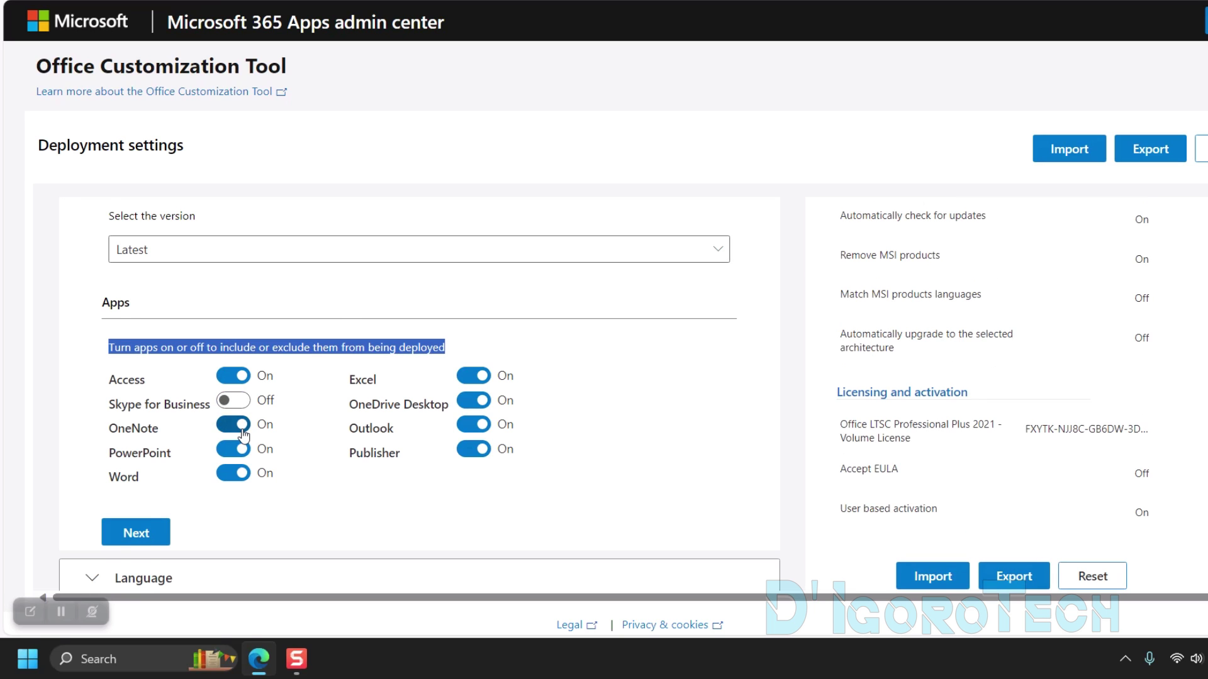
pyautogui.scroll(-3, 337, 448)
pyautogui.click(137, 356)
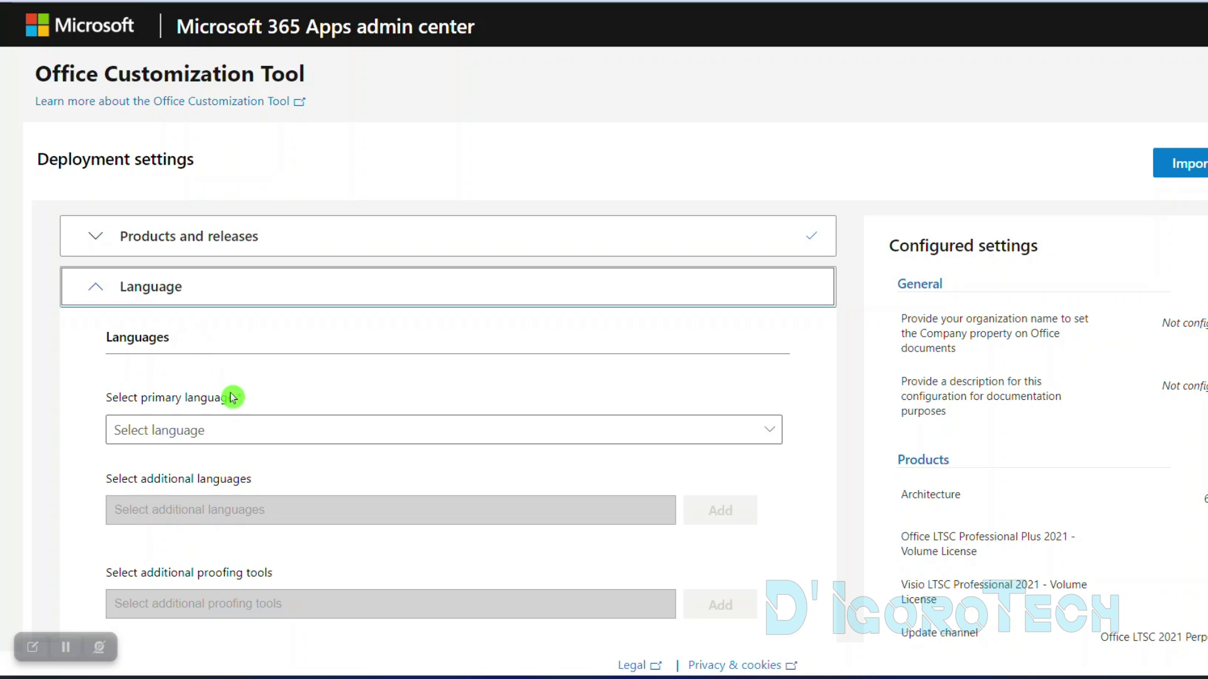
# Step: Choose English (United States) from the Select primary language dropdown
pyautogui.moveTo(245, 370); pyautogui.dragTo(109, 343)
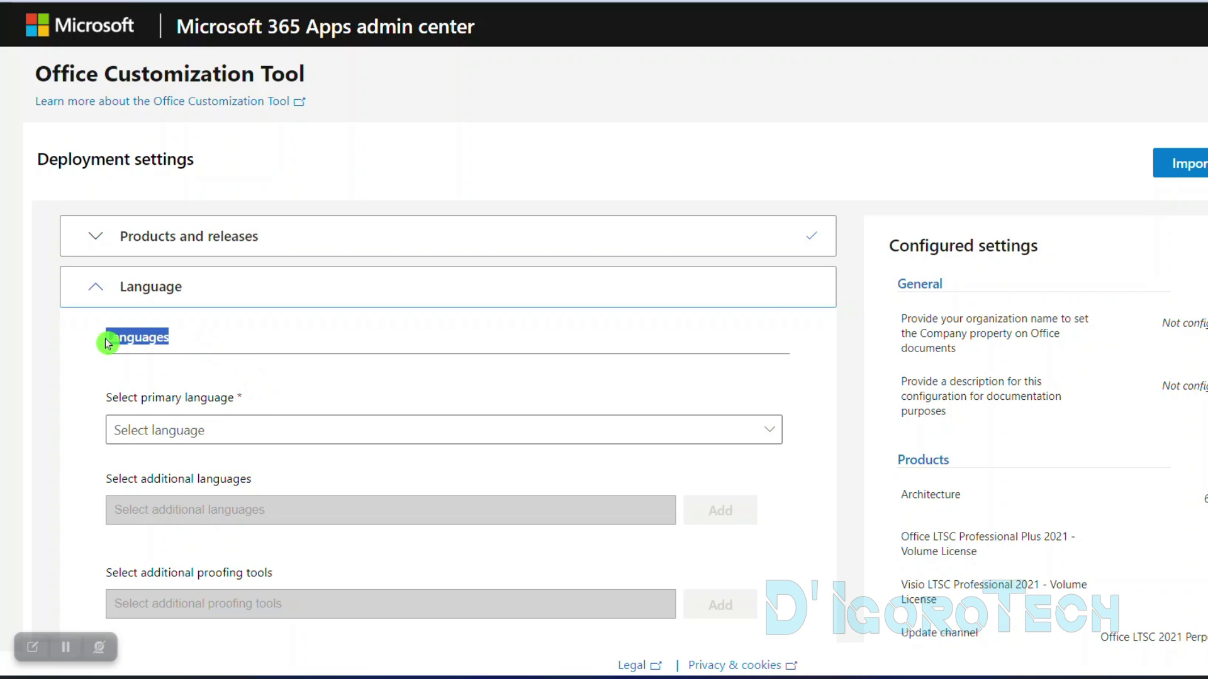
pyautogui.click(179, 362)
pyautogui.moveTo(246, 398); pyautogui.dragTo(97, 407)
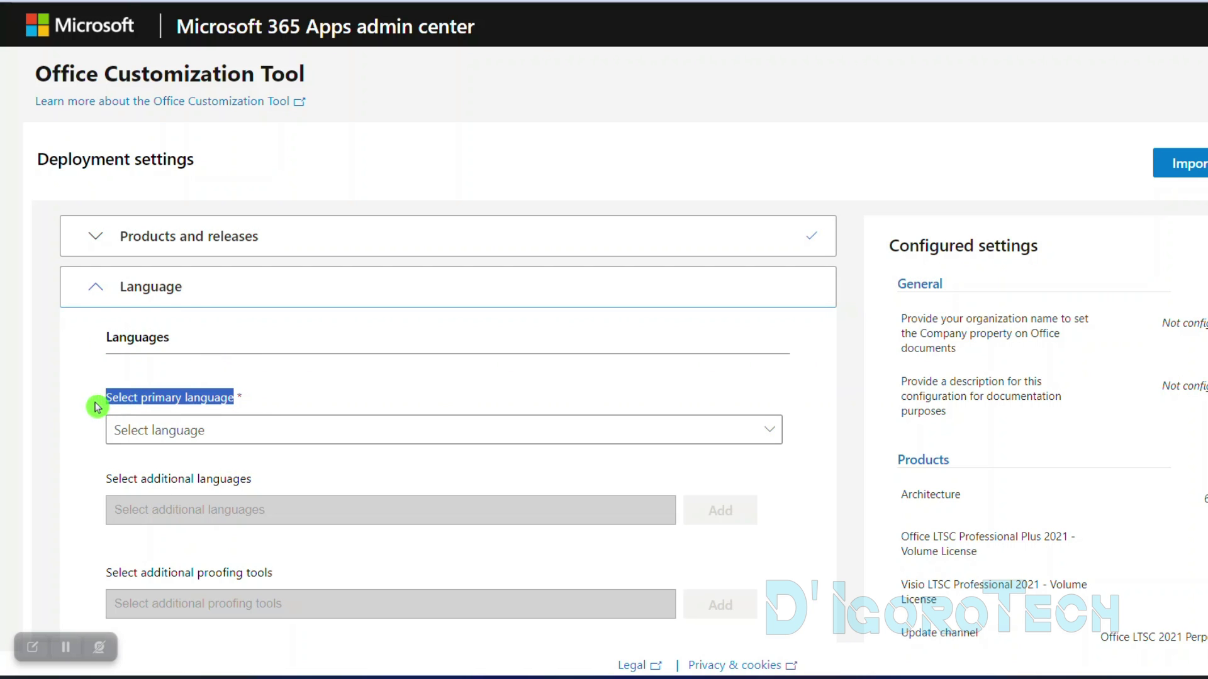
pyautogui.click(174, 440)
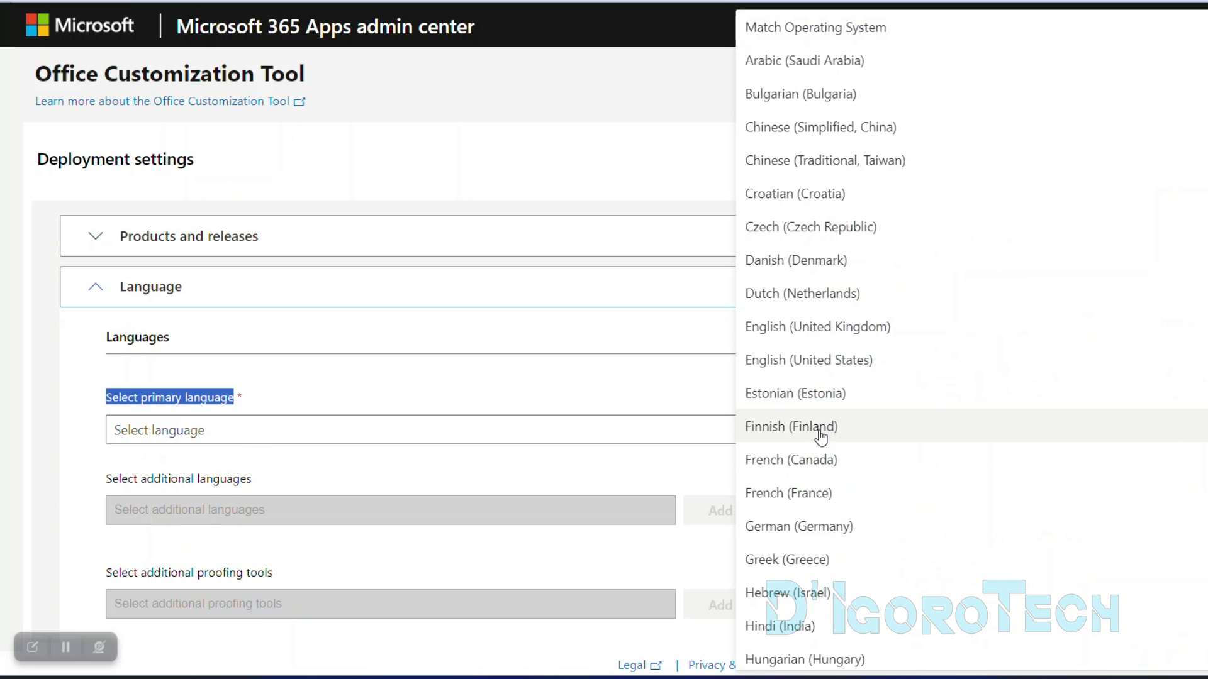
pyautogui.scroll(-4, 922, 370)
pyautogui.scroll(-8, 922, 370)
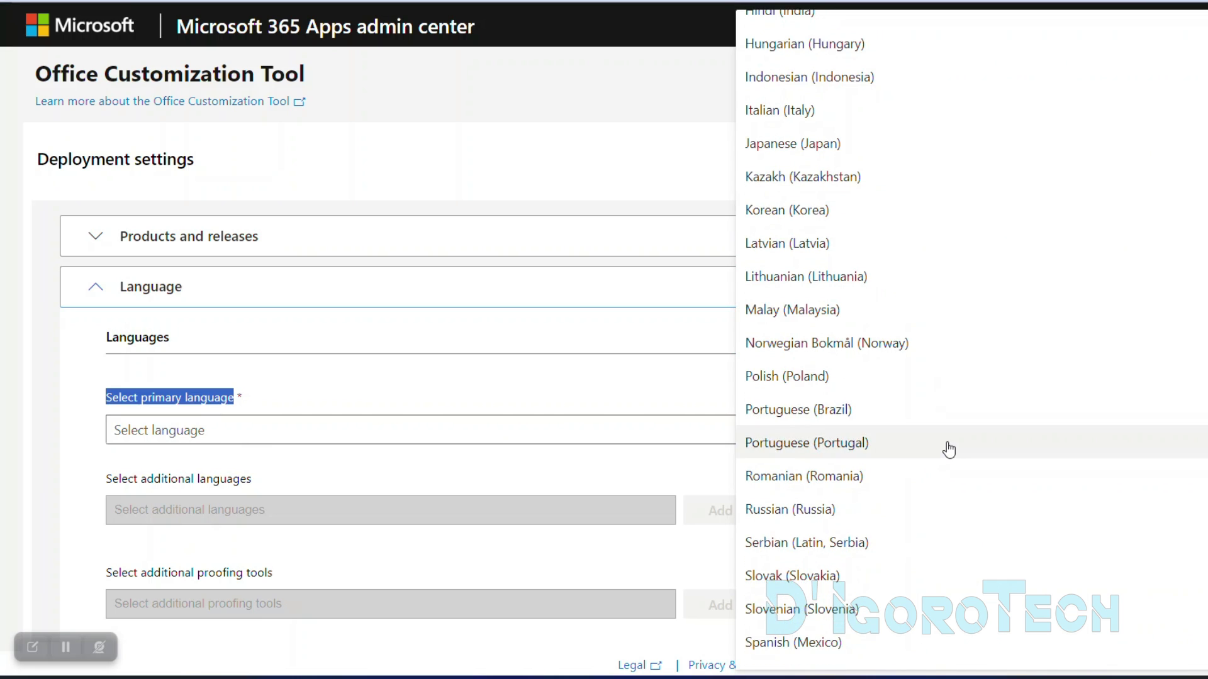
pyautogui.scroll(8, 986, 497)
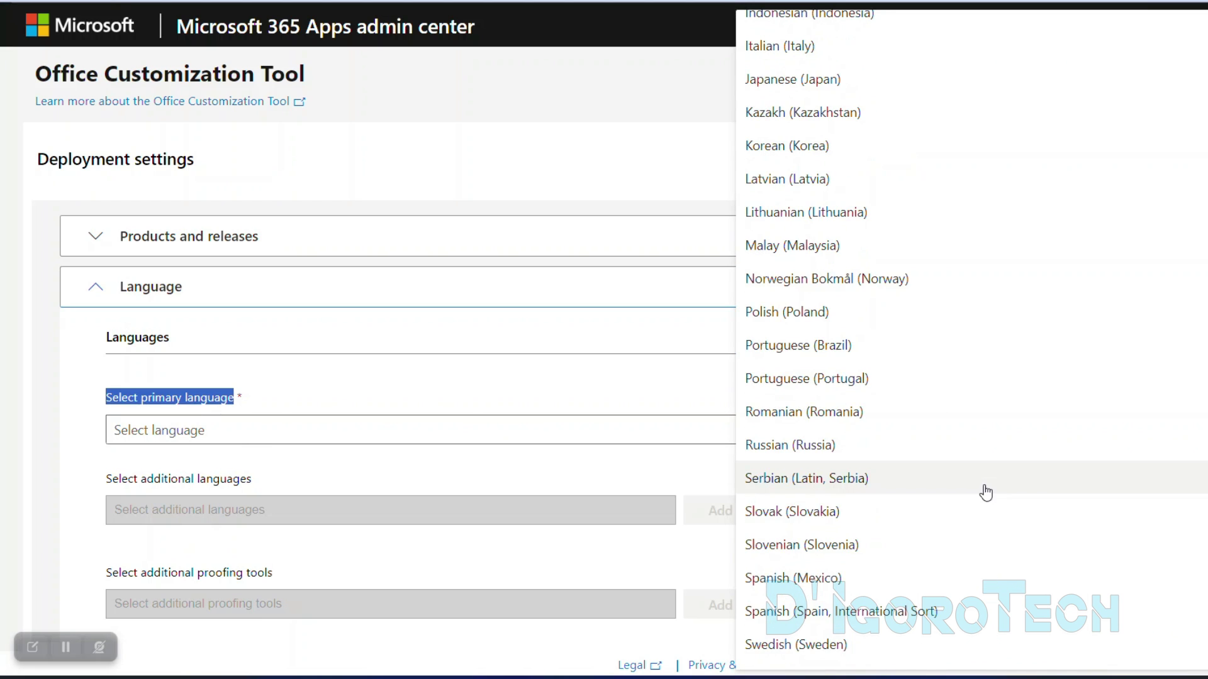
pyautogui.scroll(5, 985, 489)
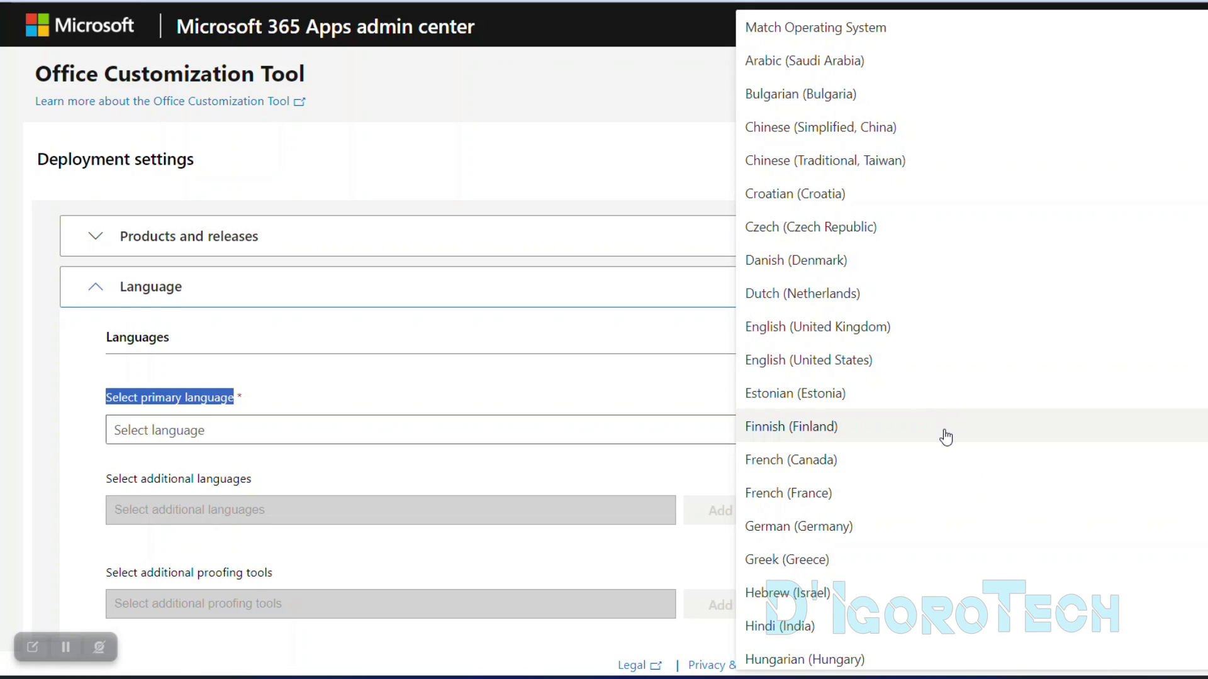
pyautogui.click(837, 362)
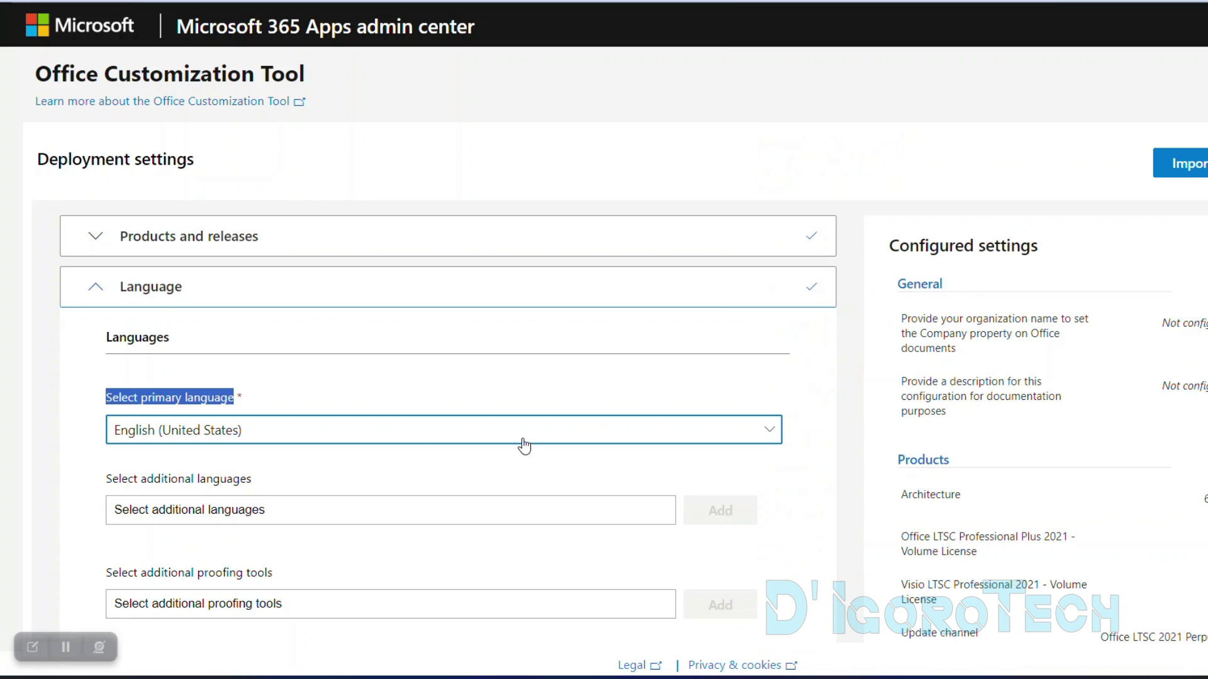
pyautogui.scroll(-2, 424, 468)
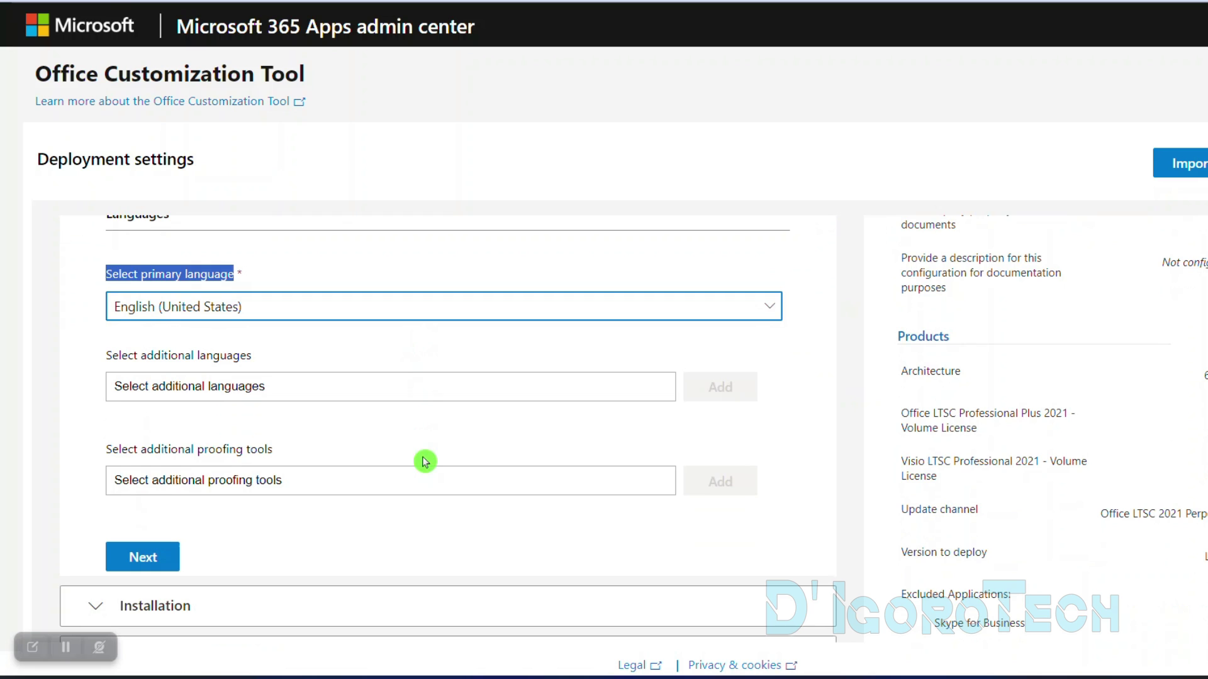
pyautogui.click(263, 393)
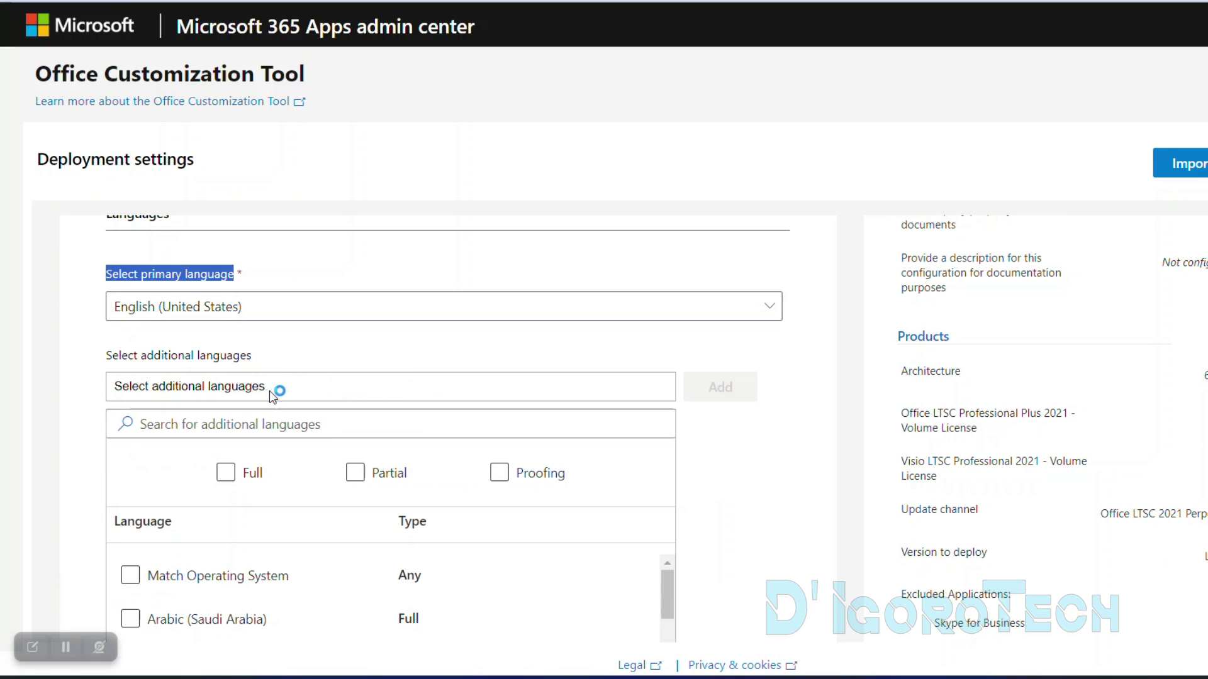
pyautogui.scroll(-8, 337, 493)
pyautogui.click(156, 490)
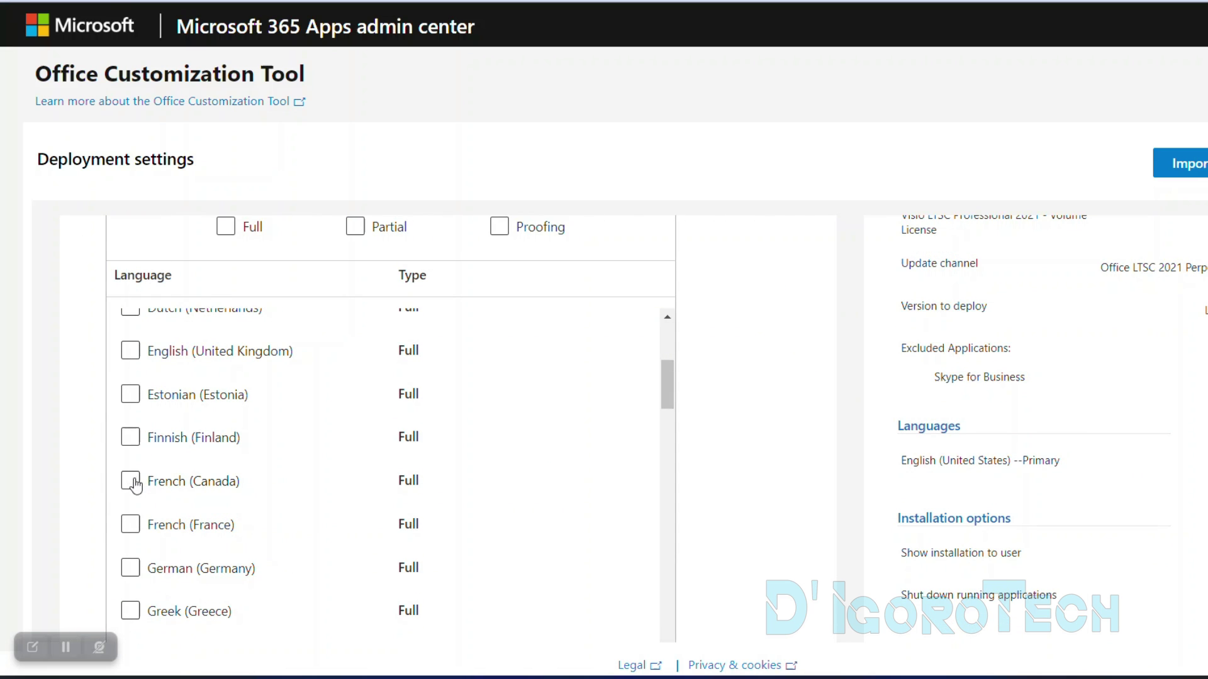
pyautogui.scroll(4, 736, 382)
pyautogui.scroll(-2, 730, 296)
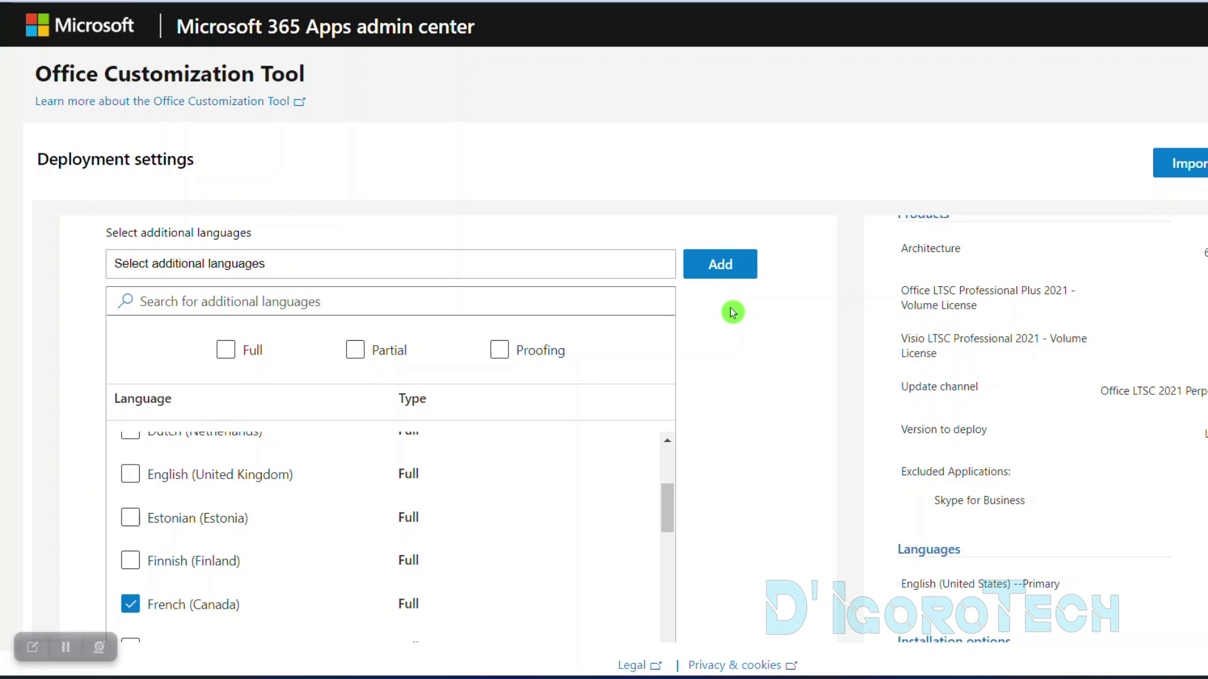
pyautogui.click(131, 604)
pyautogui.scroll(2, 153, 399)
pyautogui.click(132, 387)
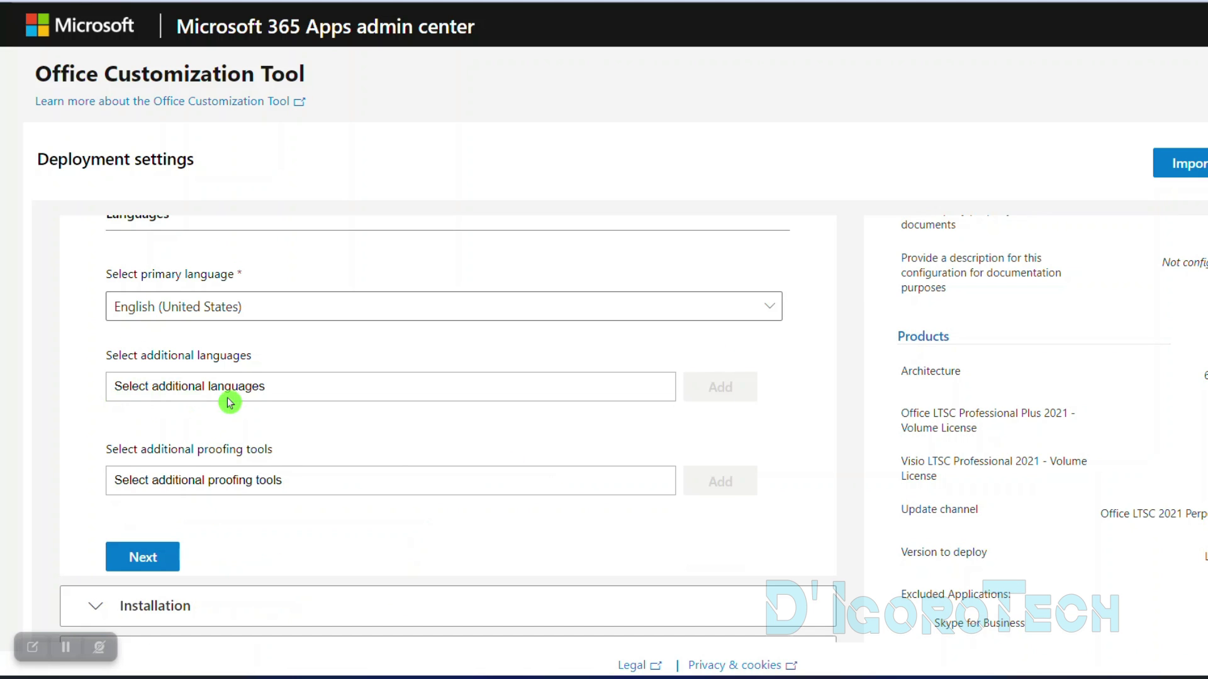
pyautogui.scroll(-4, 1131, 480)
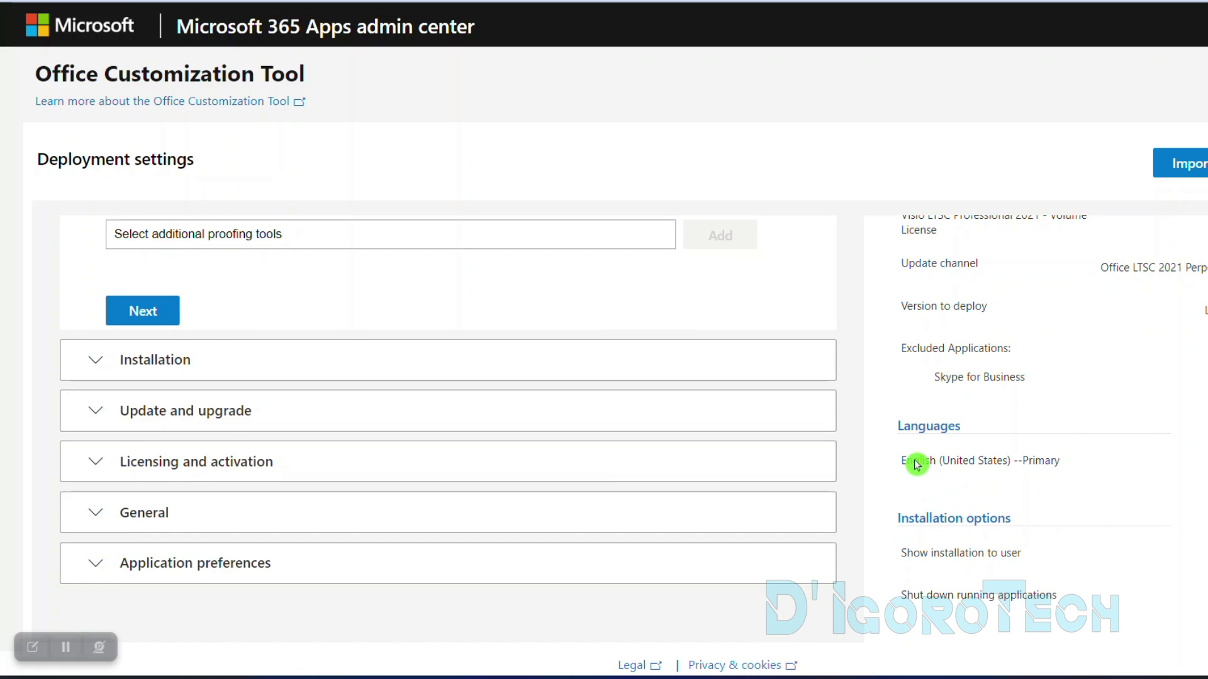
pyautogui.moveTo(897, 426); pyautogui.dragTo(957, 427)
pyautogui.moveTo(902, 465); pyautogui.dragTo(1185, 468)
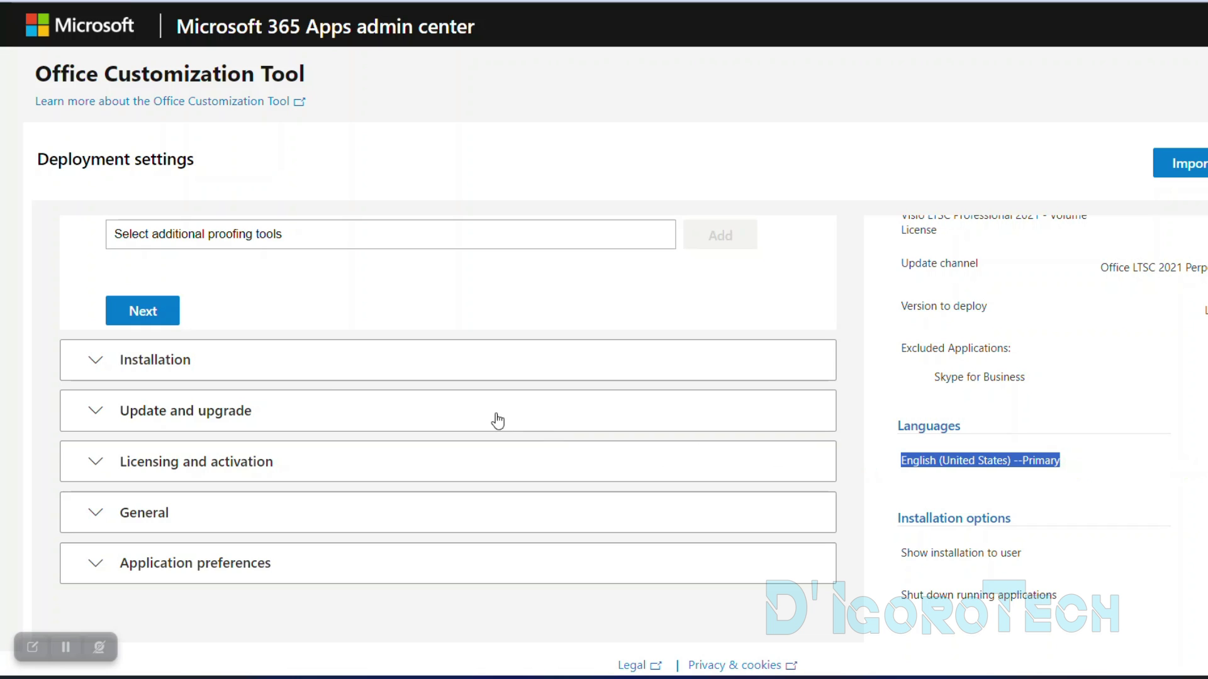
# Step: Continue past Language and accept the default Installation options
pyautogui.click(155, 322)
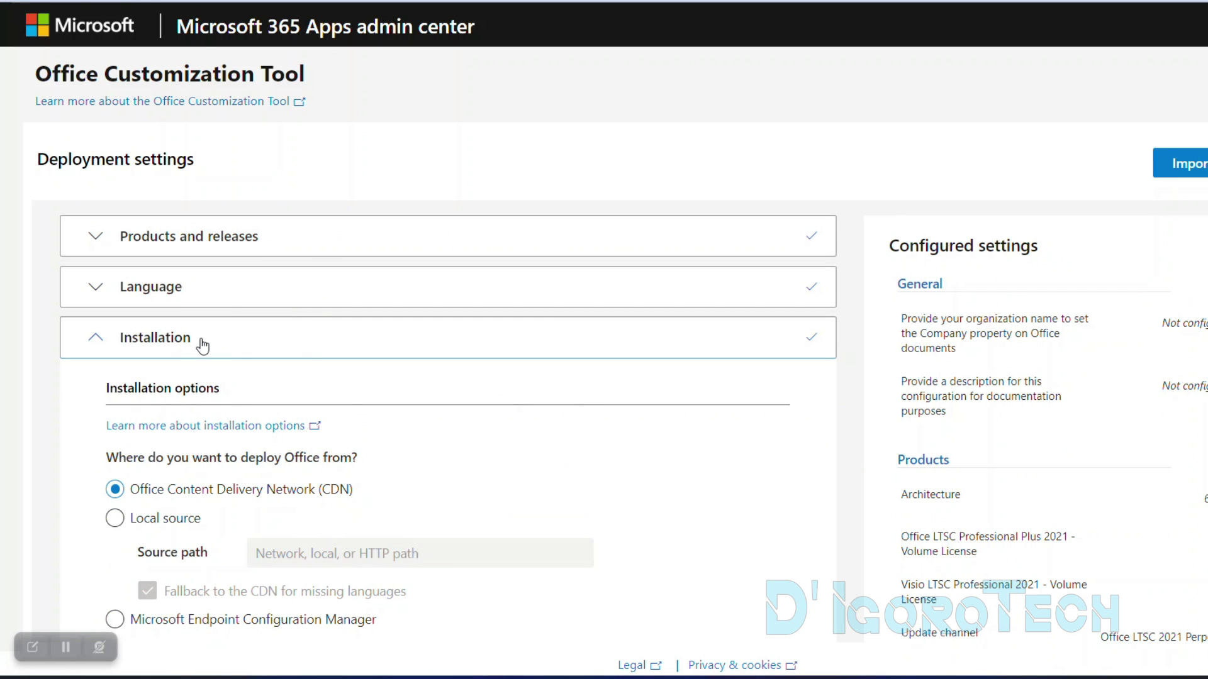
pyautogui.scroll(-4, 270, 349)
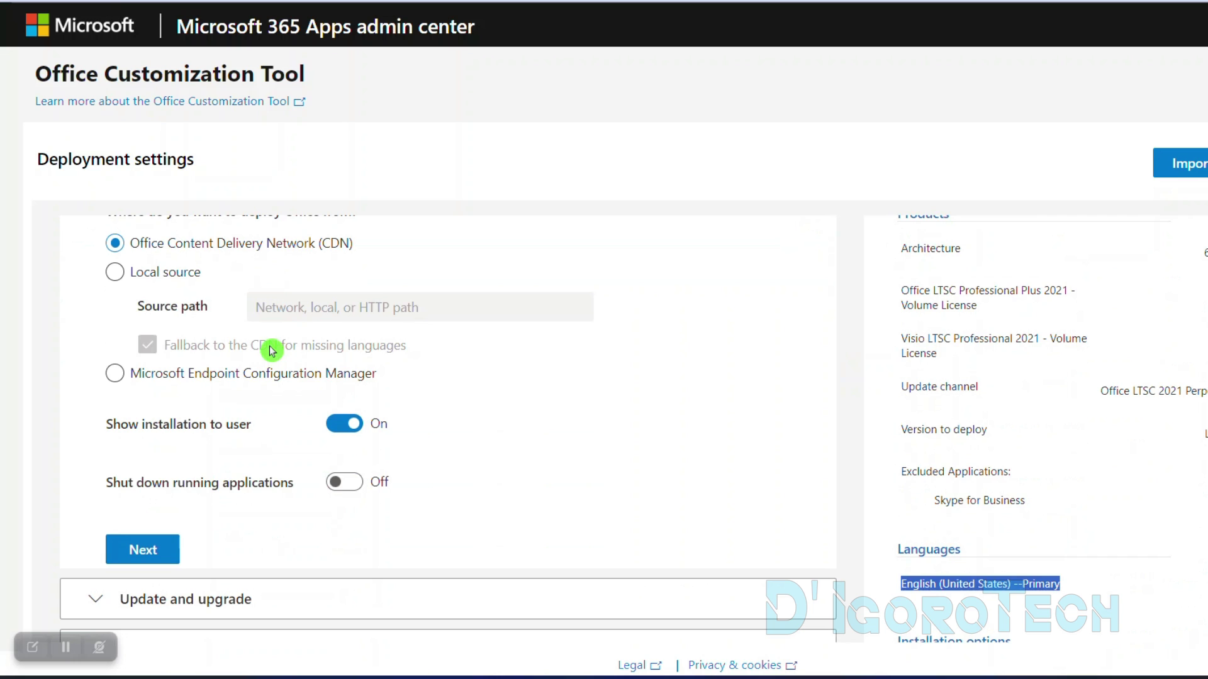
pyautogui.click(150, 553)
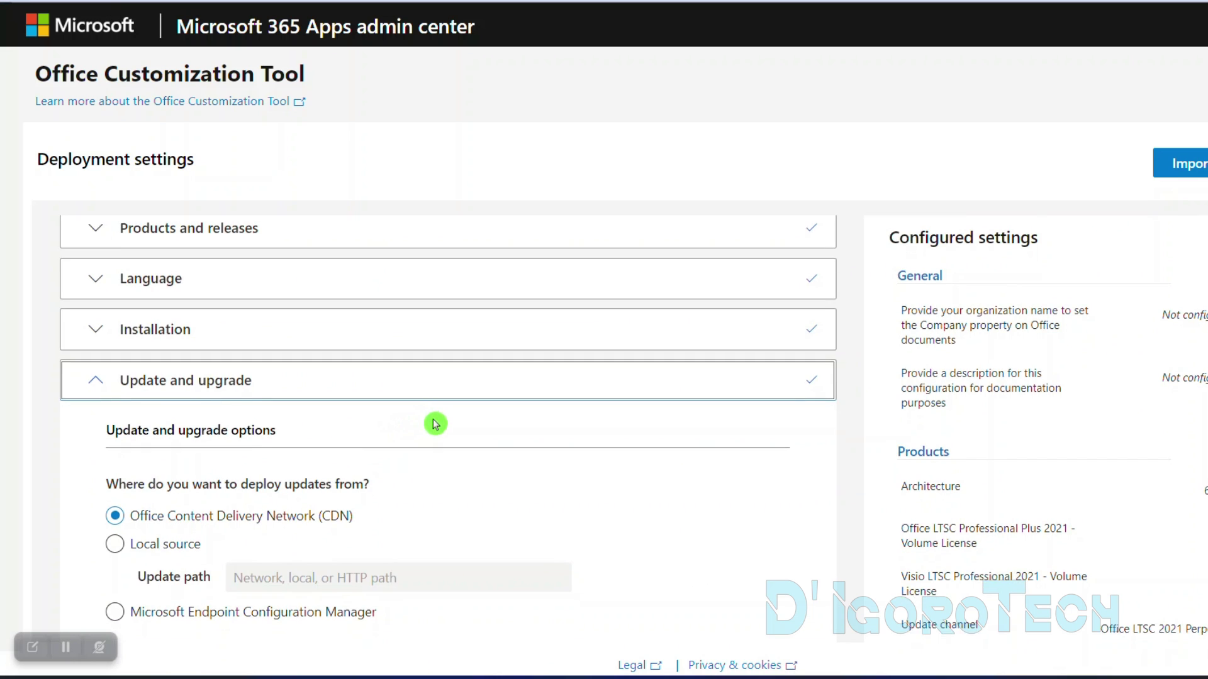
# Step: Switch 'Uninstall any MSI versions of Office' to Off under Update and upgrade
pyautogui.scroll(-2, 435, 423)
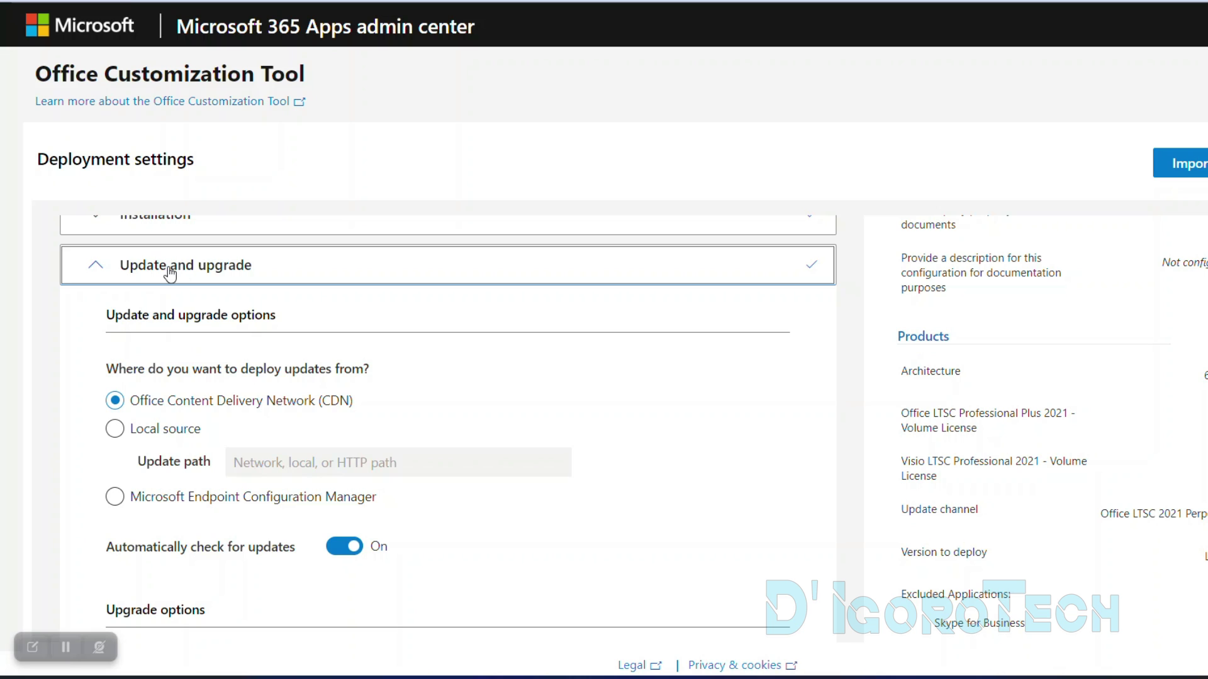
pyautogui.scroll(-4, 342, 356)
pyautogui.moveTo(101, 366); pyautogui.dragTo(210, 366)
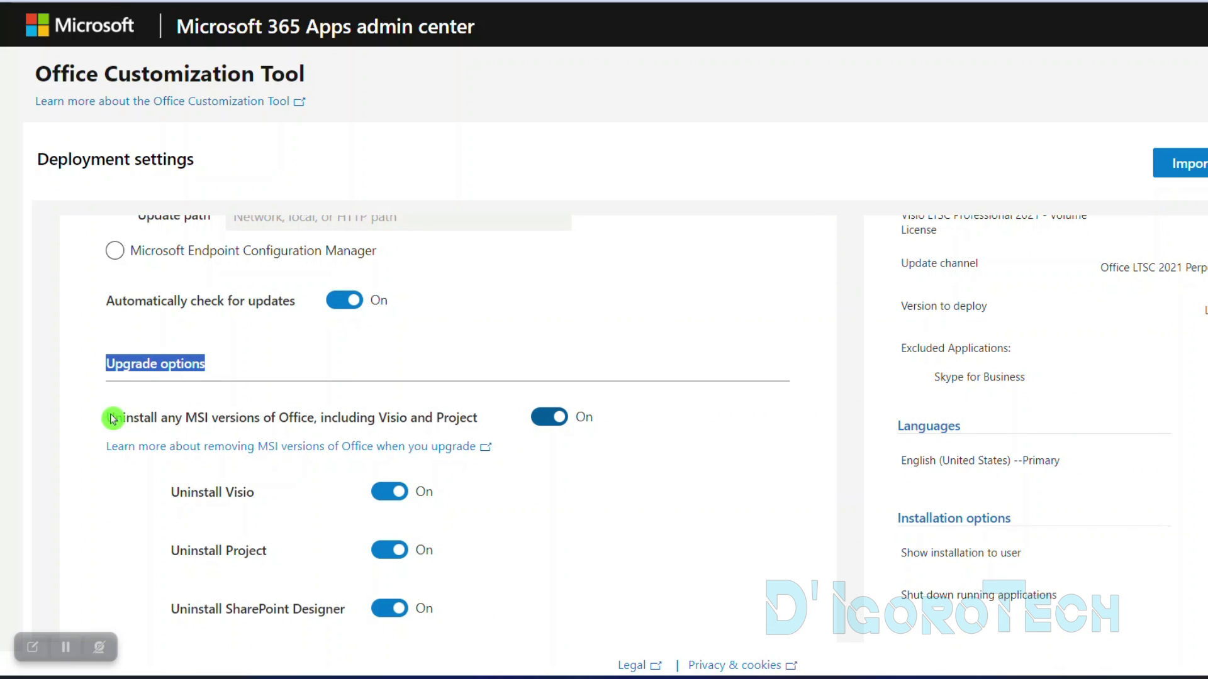
pyautogui.click(291, 423)
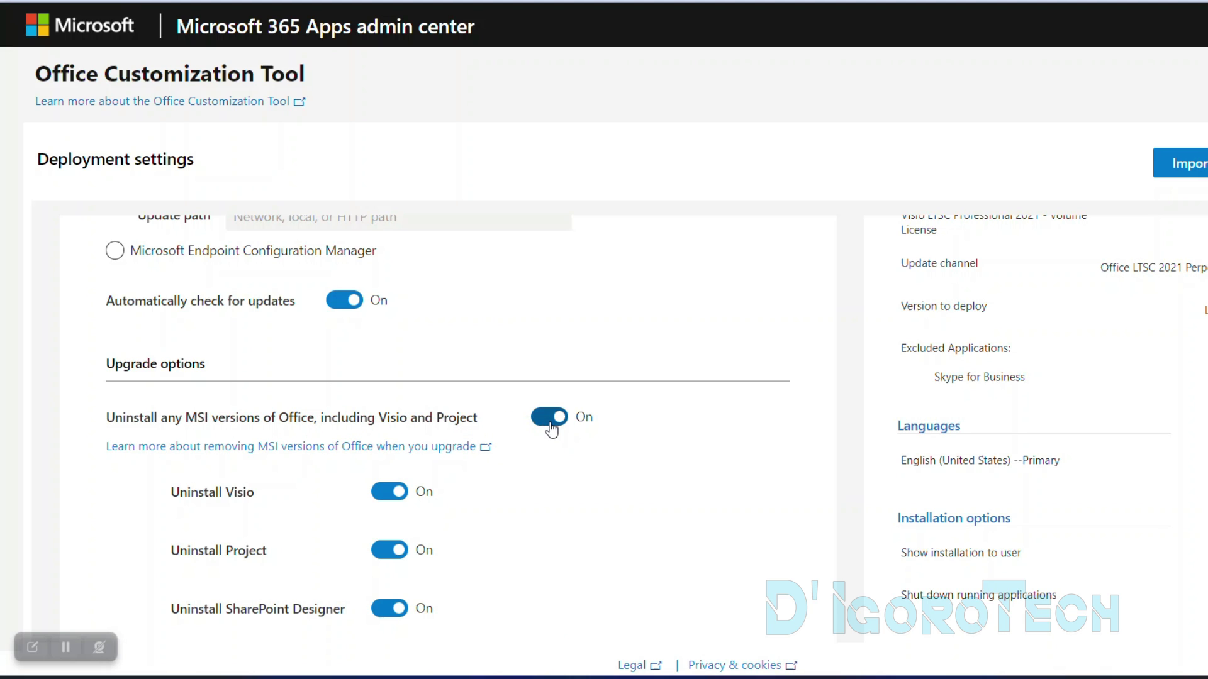
pyautogui.click(550, 419)
pyautogui.scroll(-2, 629, 409)
pyautogui.scroll(-4, 632, 408)
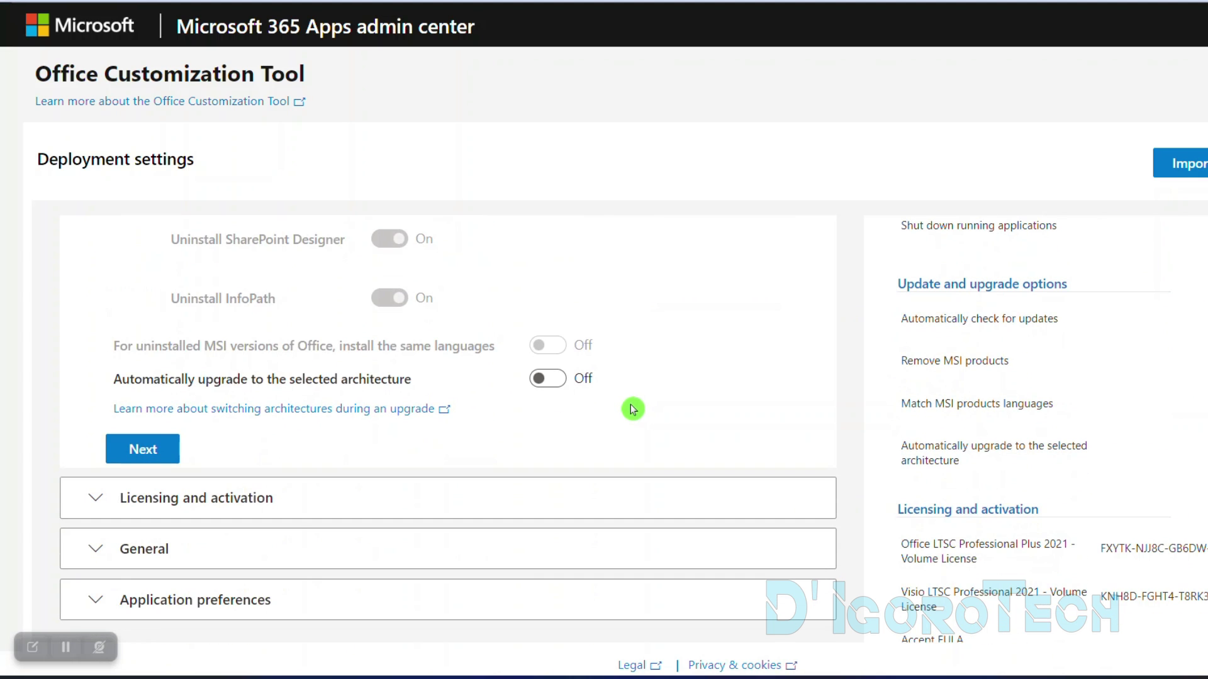
# Step: Accept defaults for Licensing and activation and General, advancing to Application preferences
pyautogui.click(157, 458)
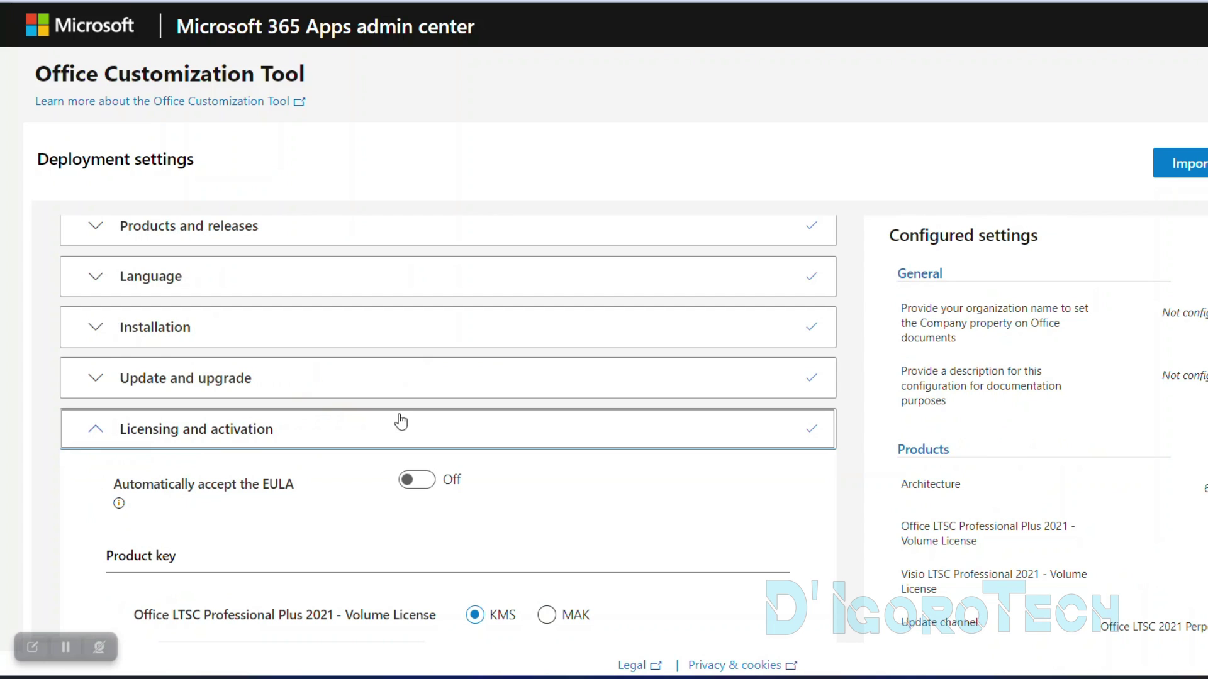
pyautogui.scroll(-8, 569, 456)
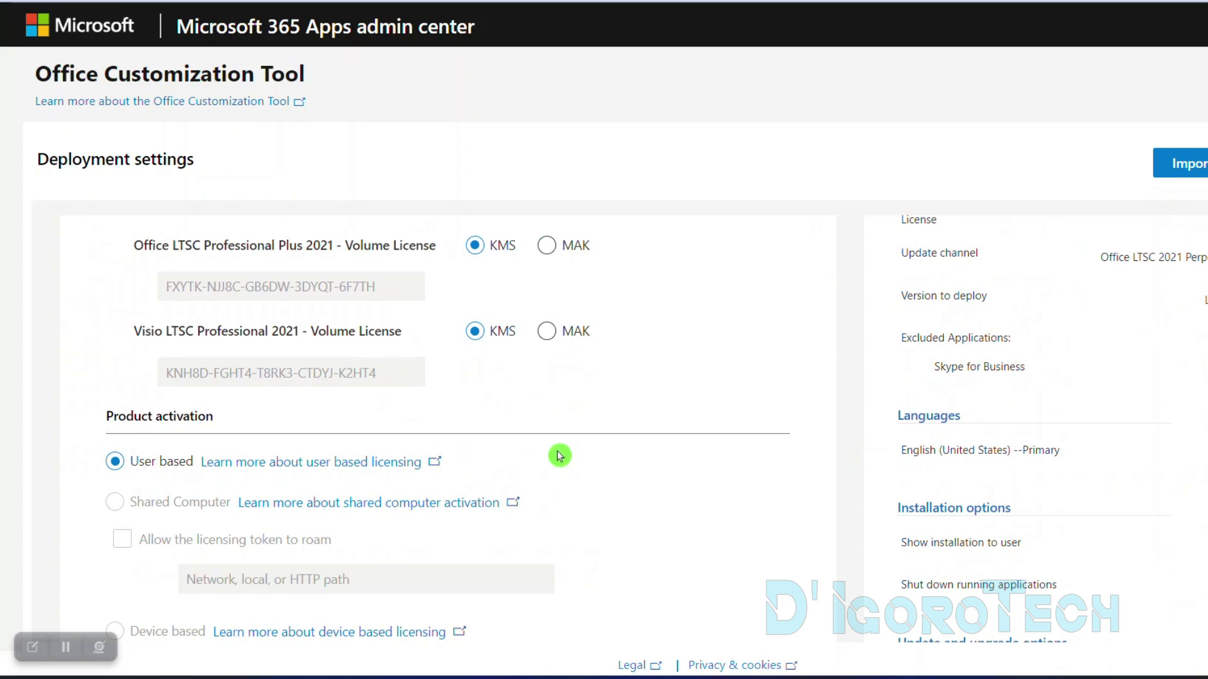
pyautogui.scroll(2, 388, 505)
pyautogui.scroll(-4, 302, 534)
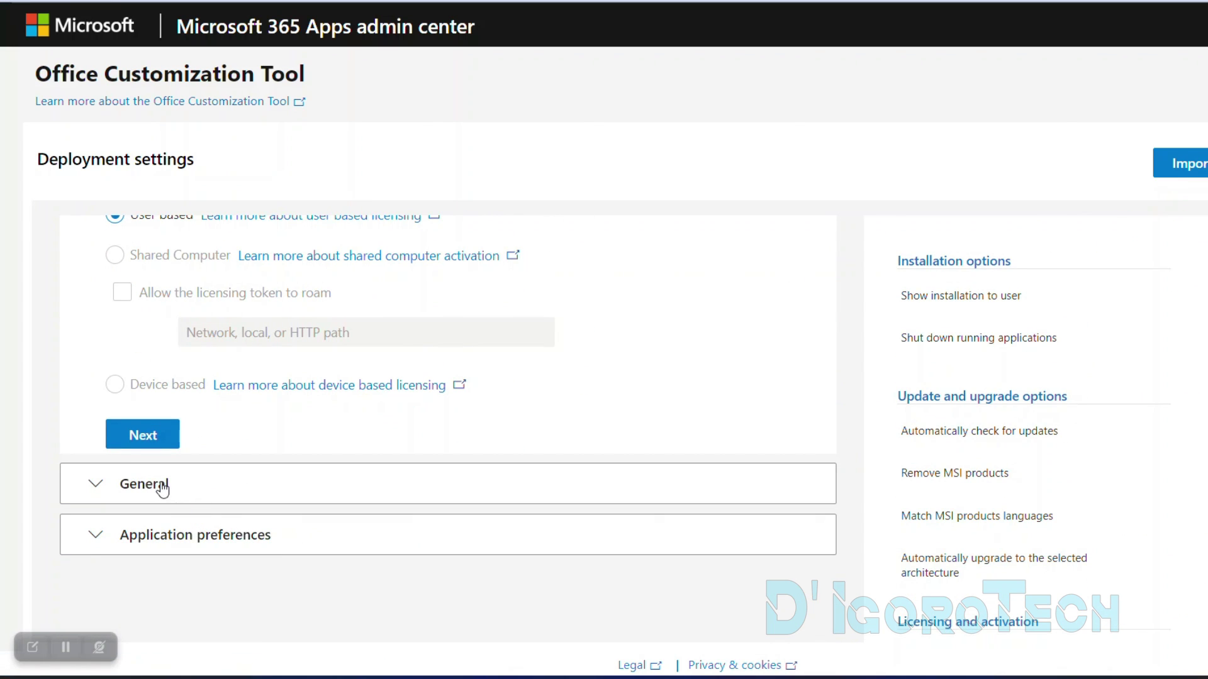
pyautogui.click(144, 445)
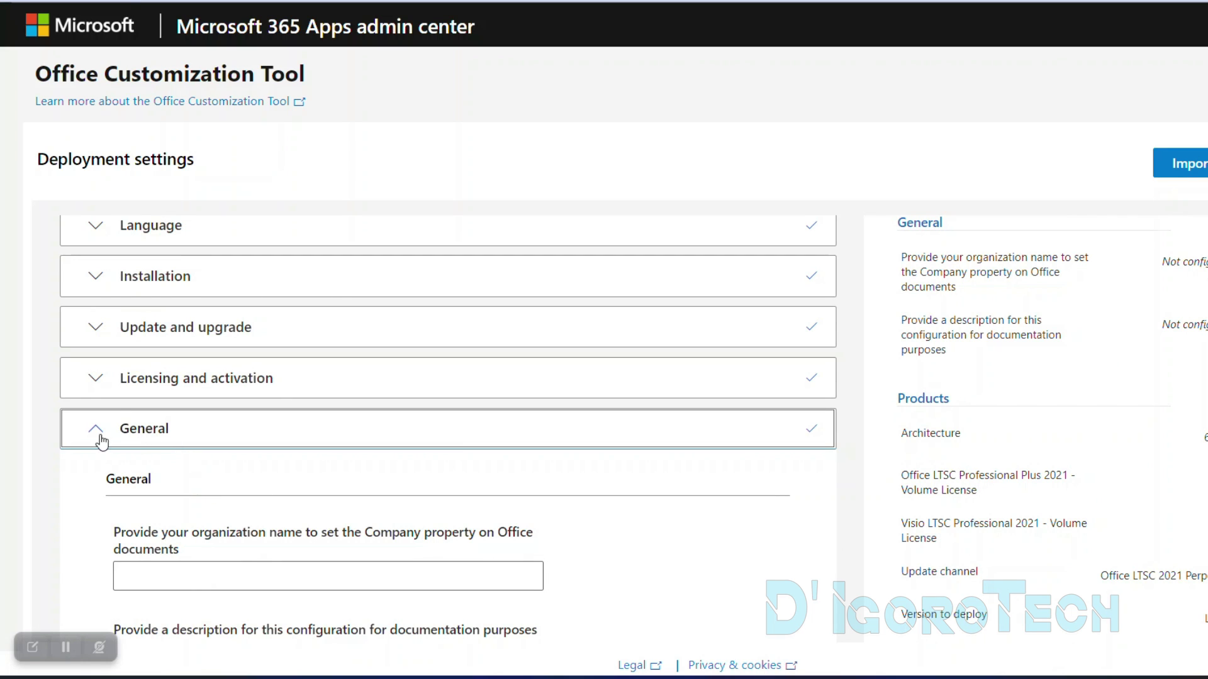
pyautogui.scroll(-4, 120, 491)
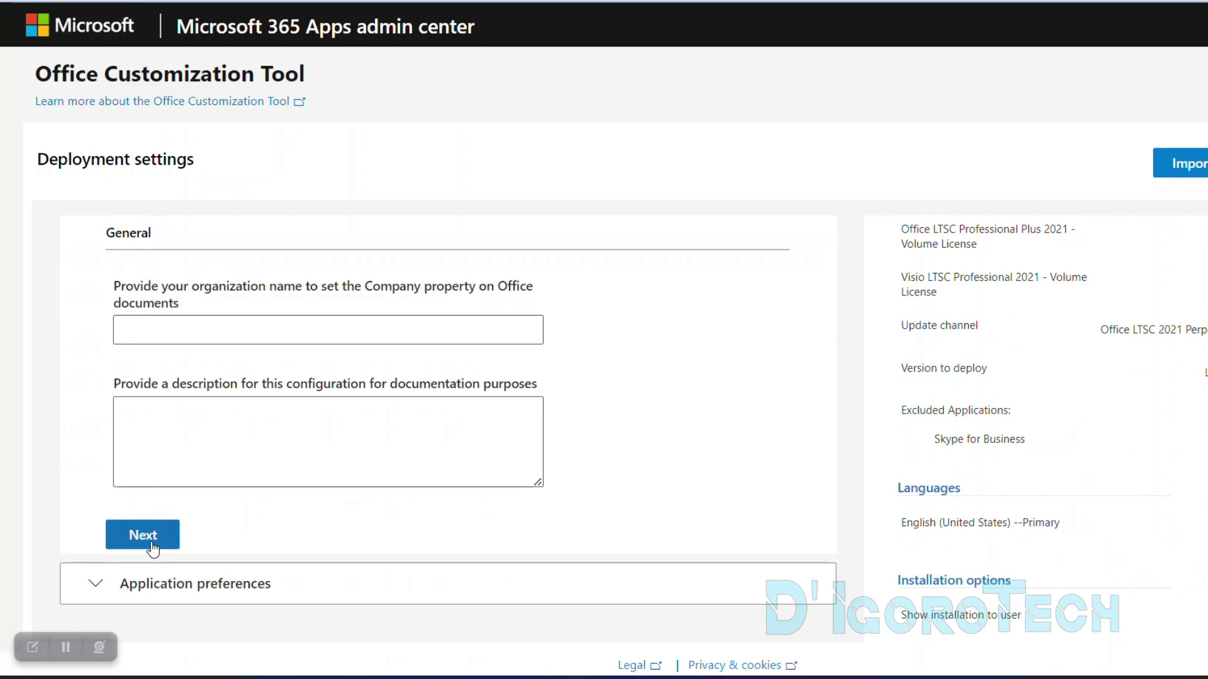
pyautogui.click(144, 538)
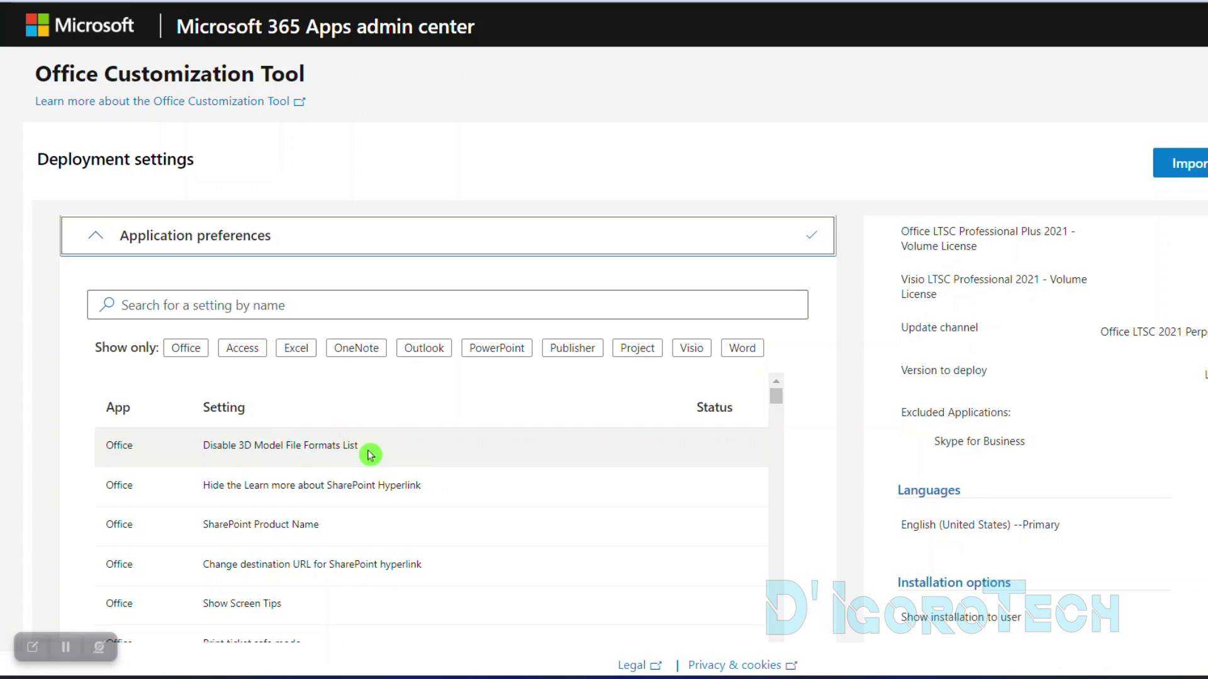
pyautogui.scroll(-10, 1152, 534)
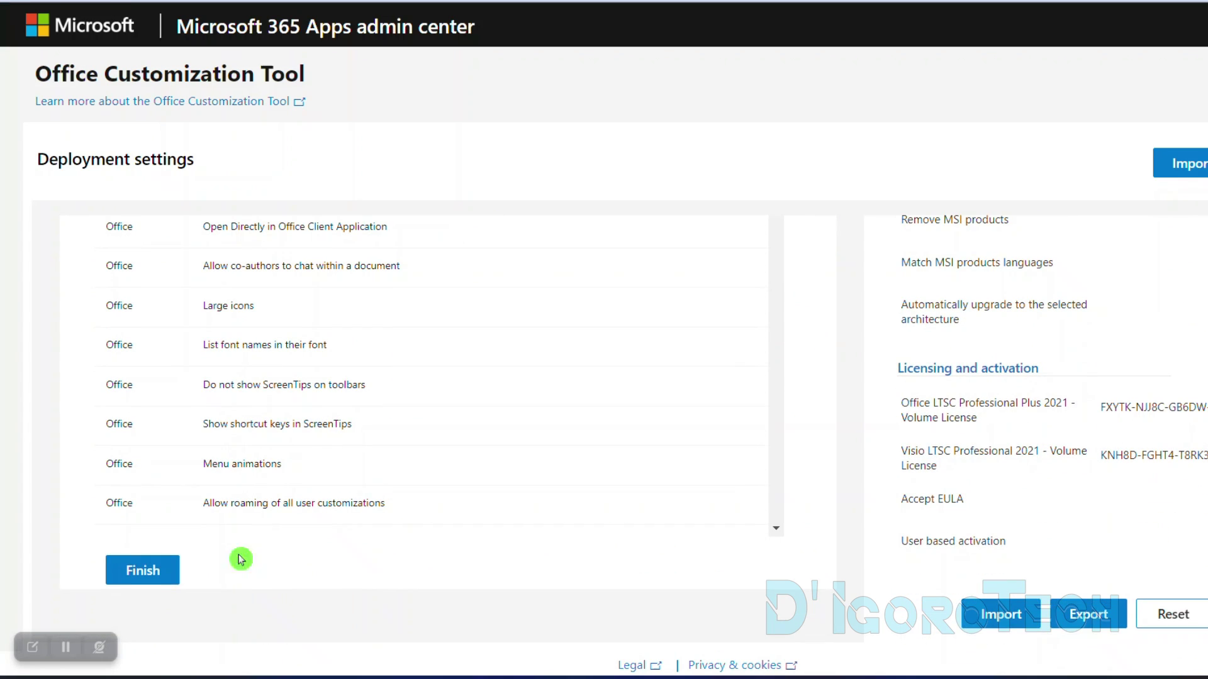
# Step: Finish the configuration and review products, exclusions and English (United States) in the summary
pyautogui.click(167, 572)
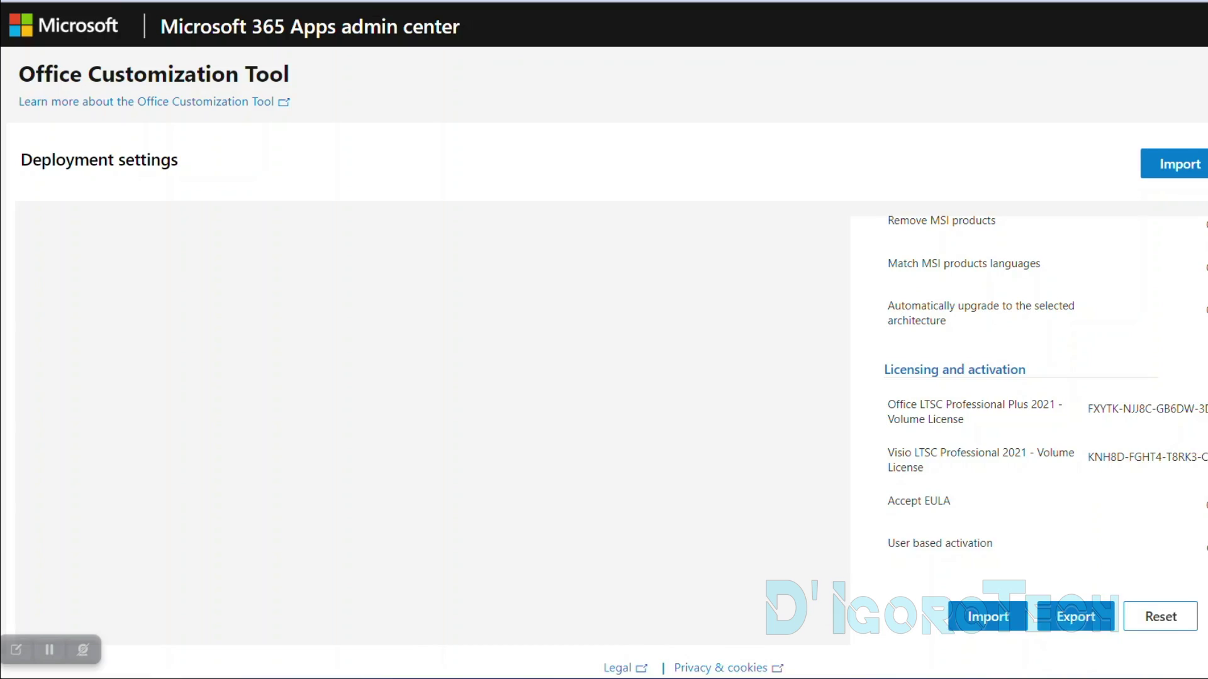
pyautogui.moveTo(1205, 529); pyautogui.dragTo(1204, 268)
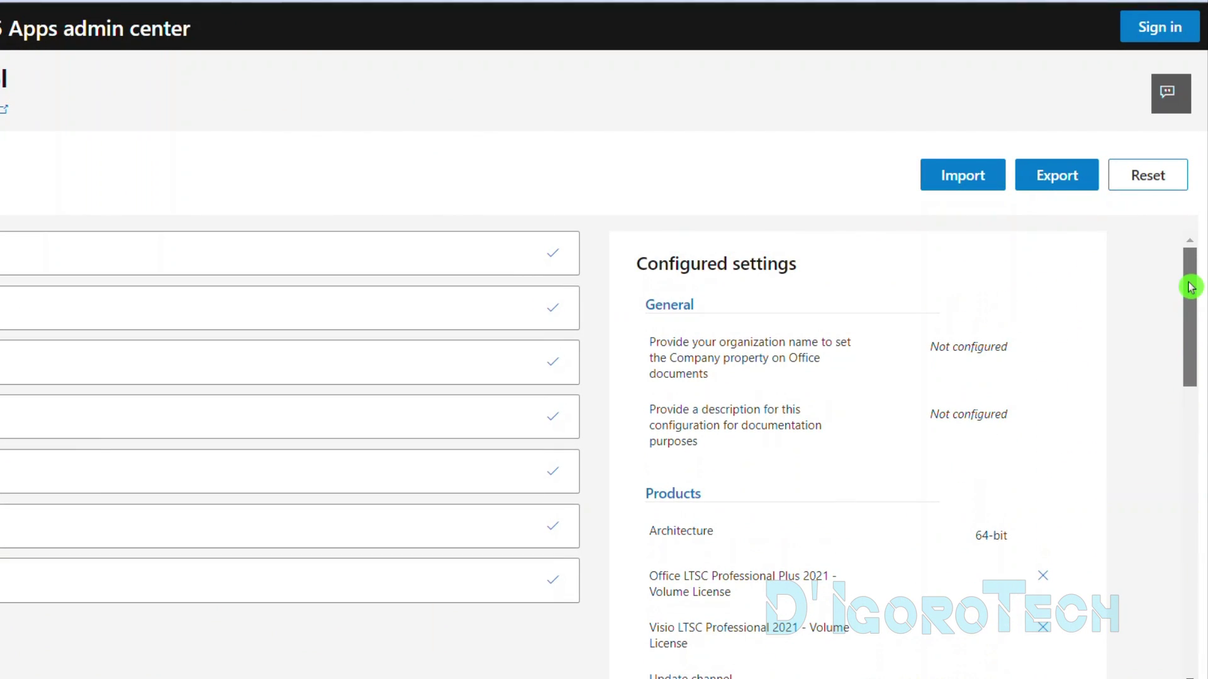
pyautogui.moveTo(798, 264); pyautogui.dragTo(598, 279)
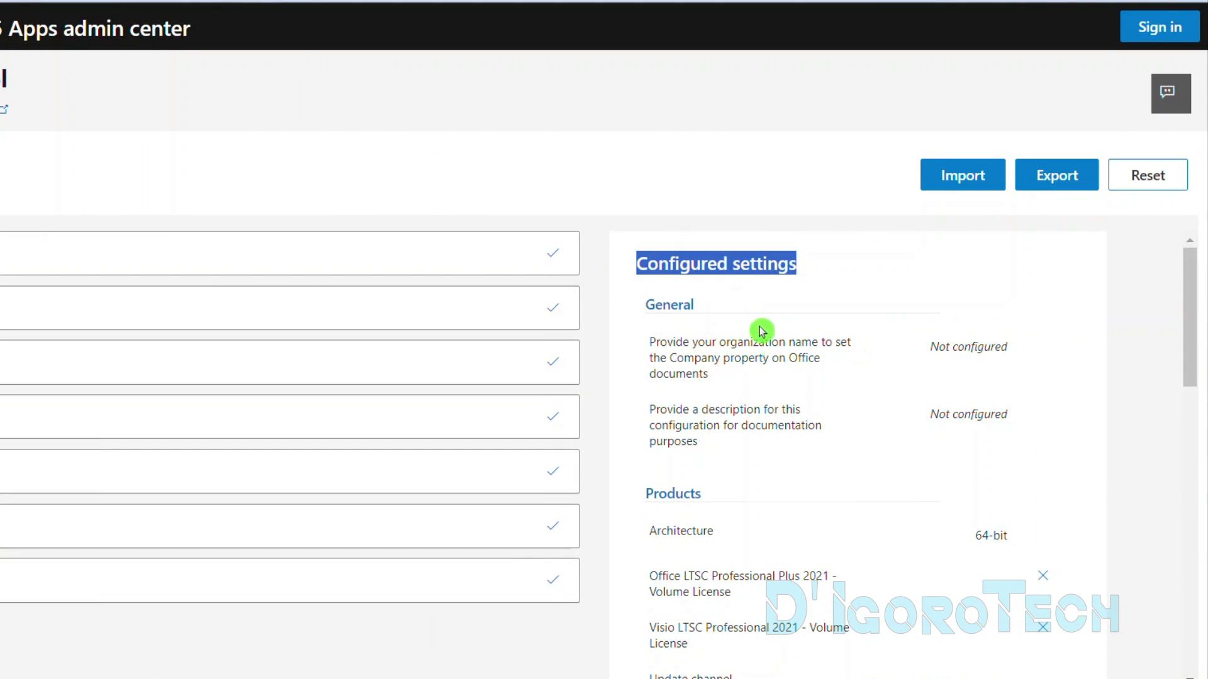
pyautogui.scroll(-2, 790, 384)
pyautogui.doubleClick(645, 367)
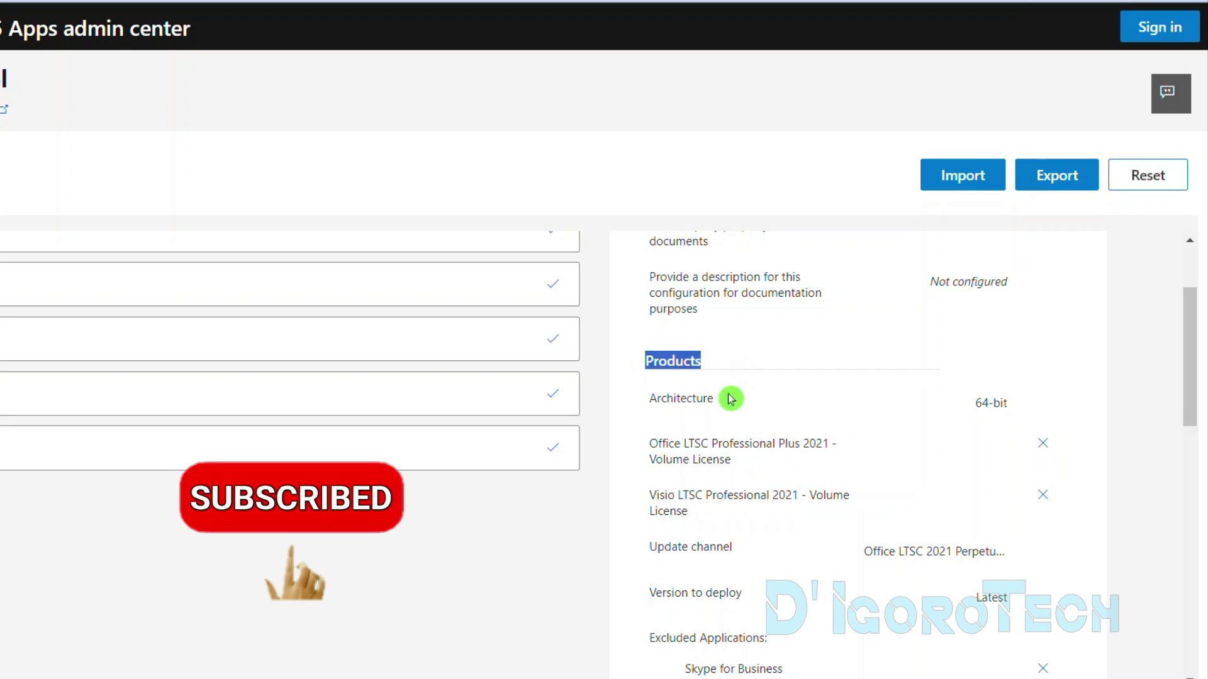
pyautogui.click(895, 404)
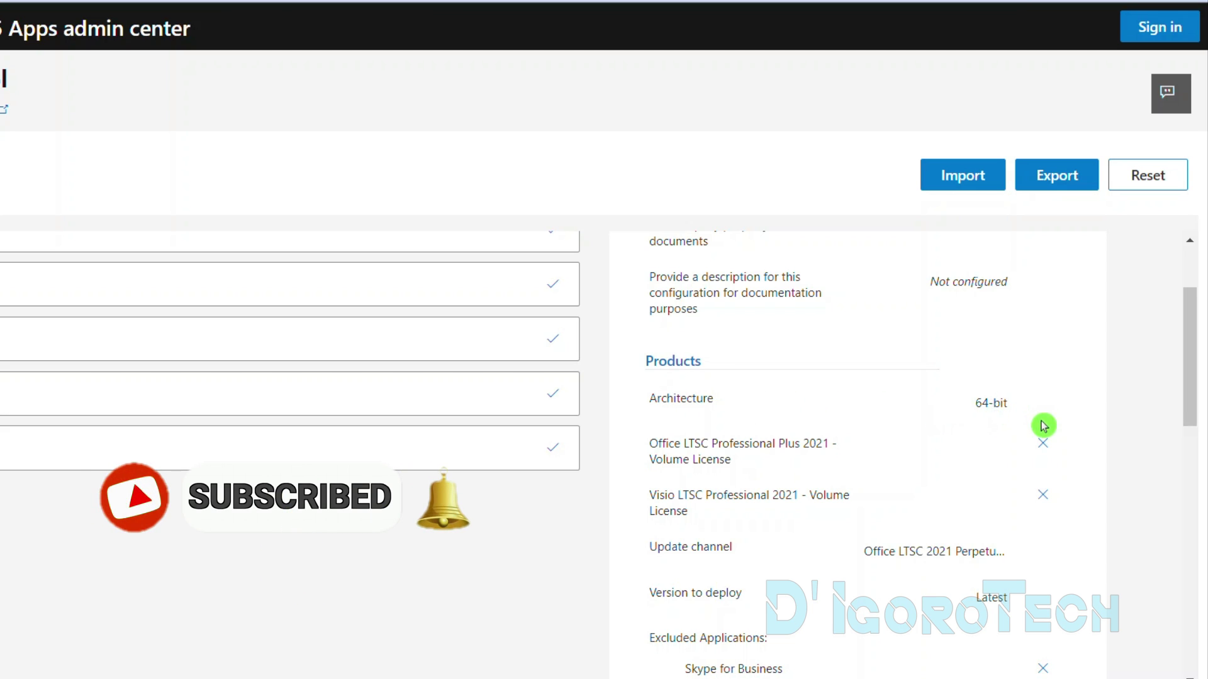
pyautogui.scroll(-1, 1043, 426)
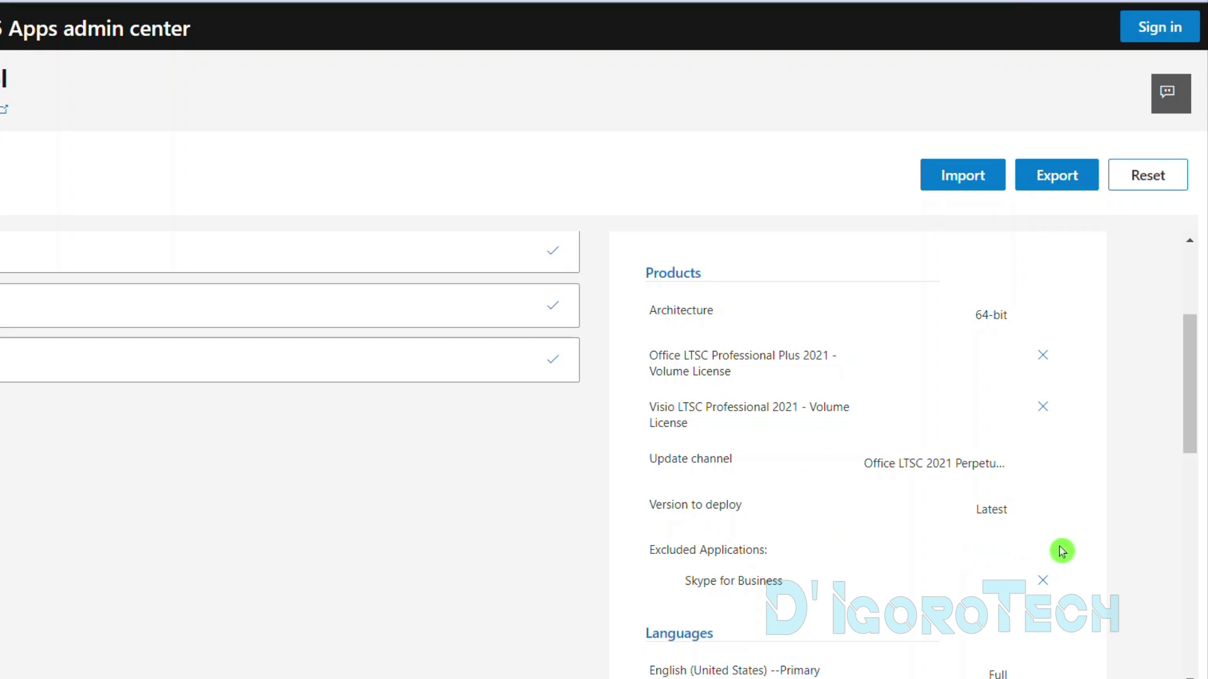
pyautogui.scroll(-3, 1187, 448)
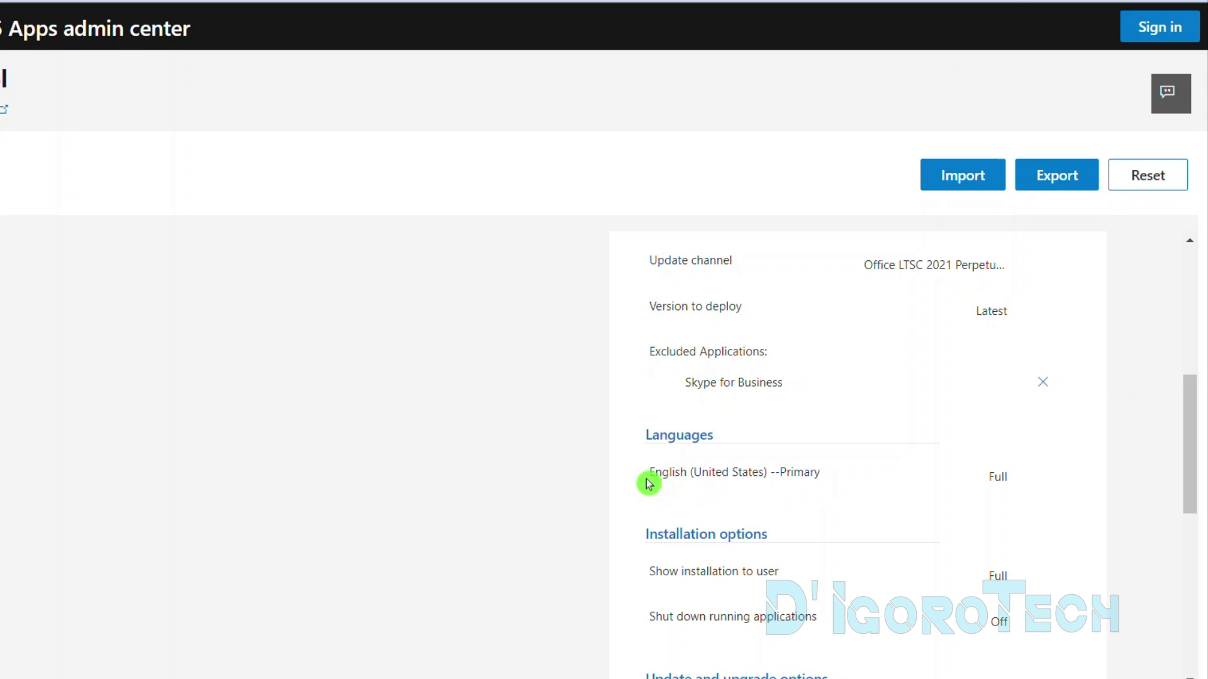
pyautogui.moveTo(648, 478); pyautogui.dragTo(1014, 491)
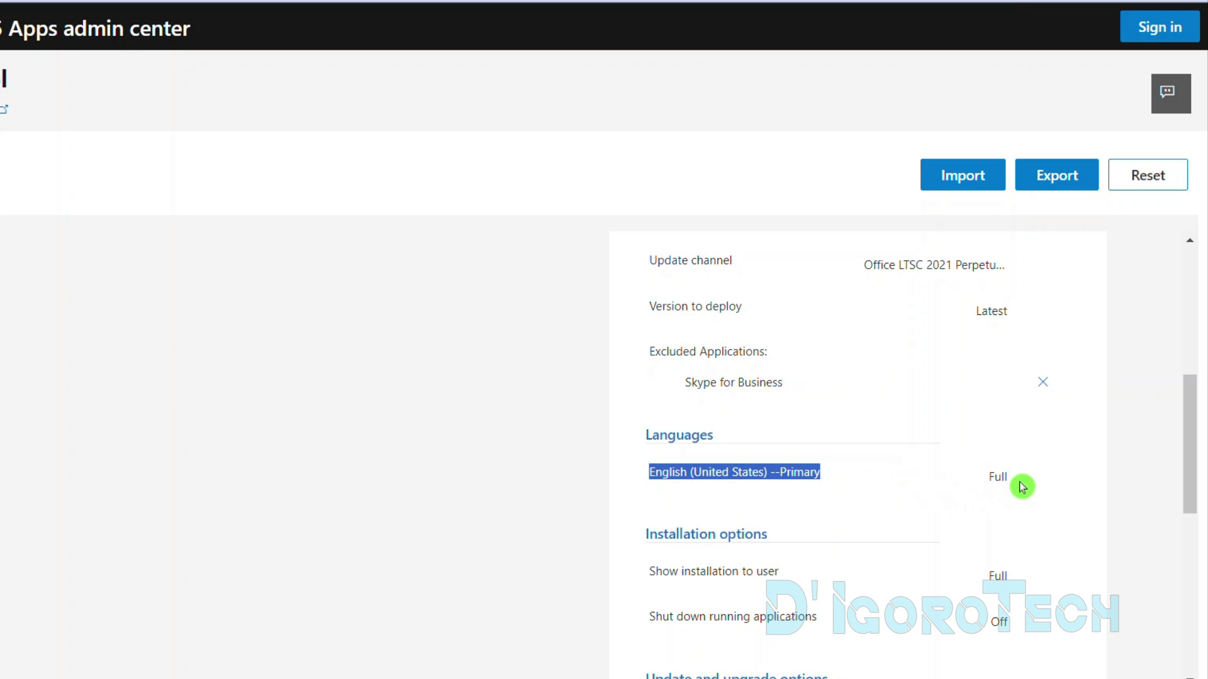
# Step: Export as Configuration with Office Open XML as default file format, accepting the license terms
pyautogui.click(1064, 188)
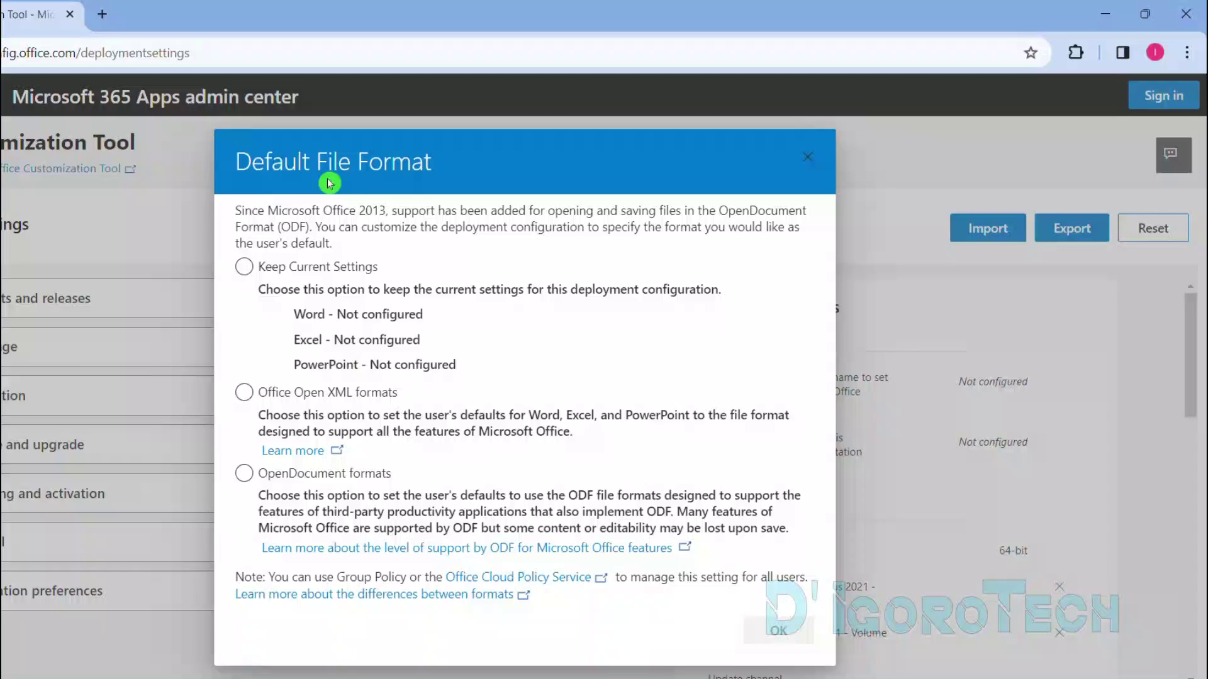
pyautogui.moveTo(444, 172); pyautogui.dragTo(236, 181)
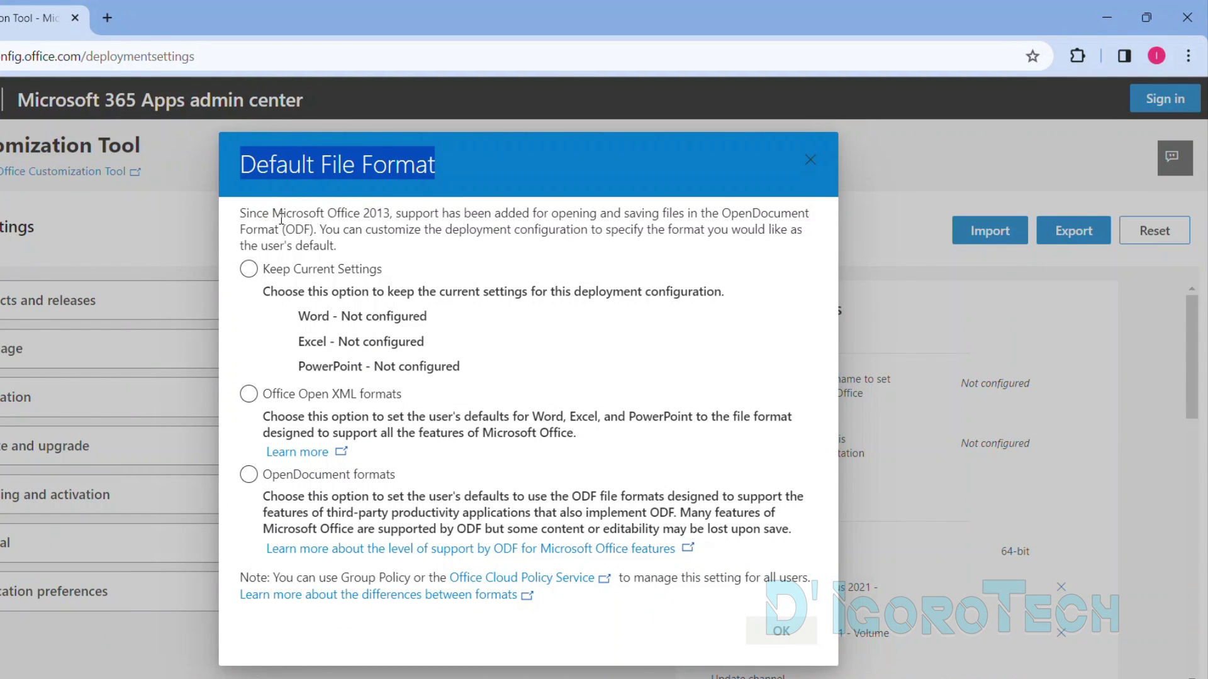
pyautogui.click(250, 396)
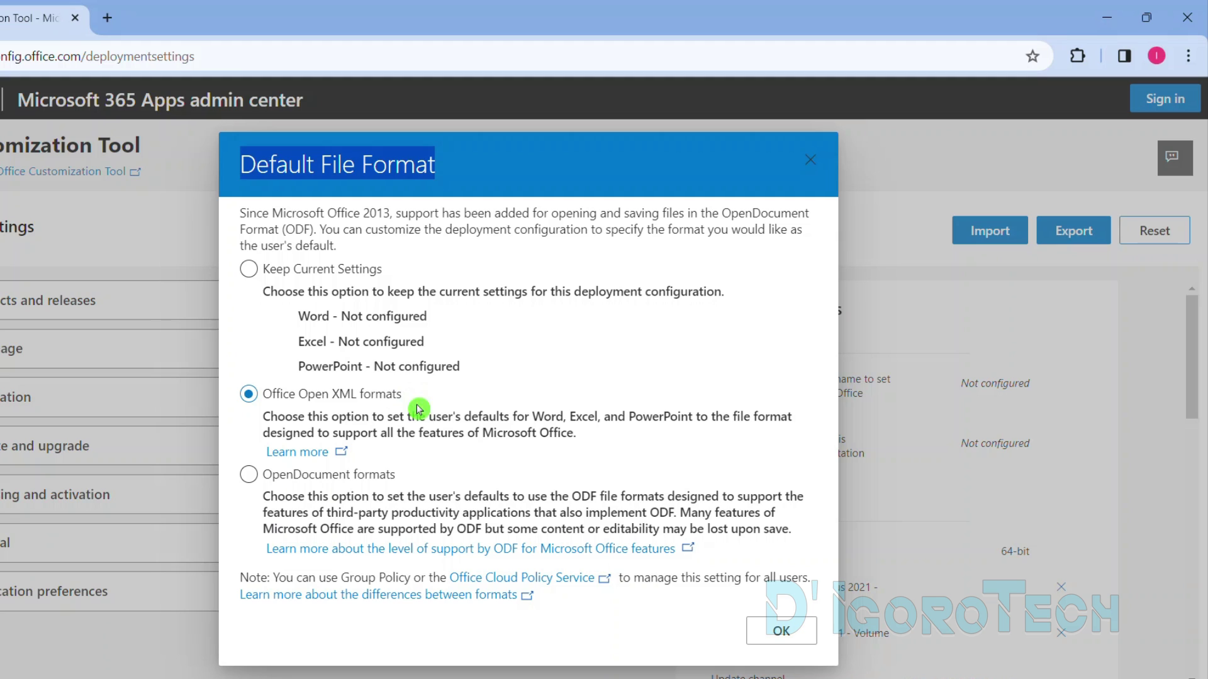
pyautogui.click(781, 629)
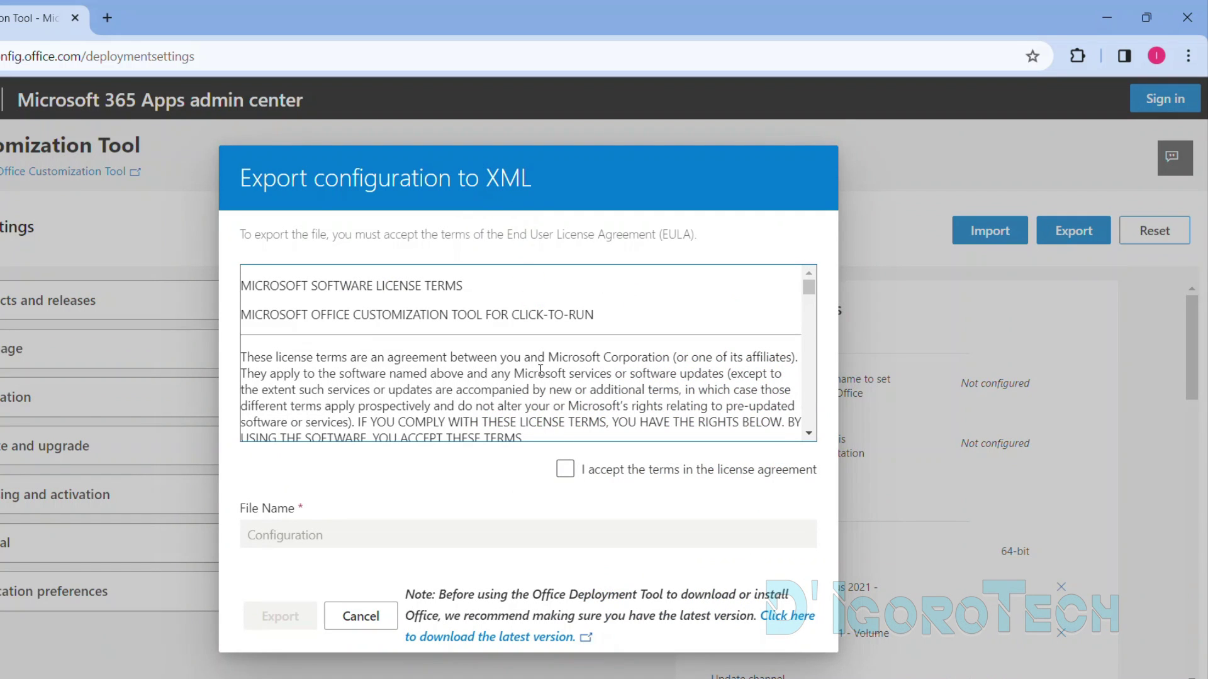
pyautogui.click(567, 473)
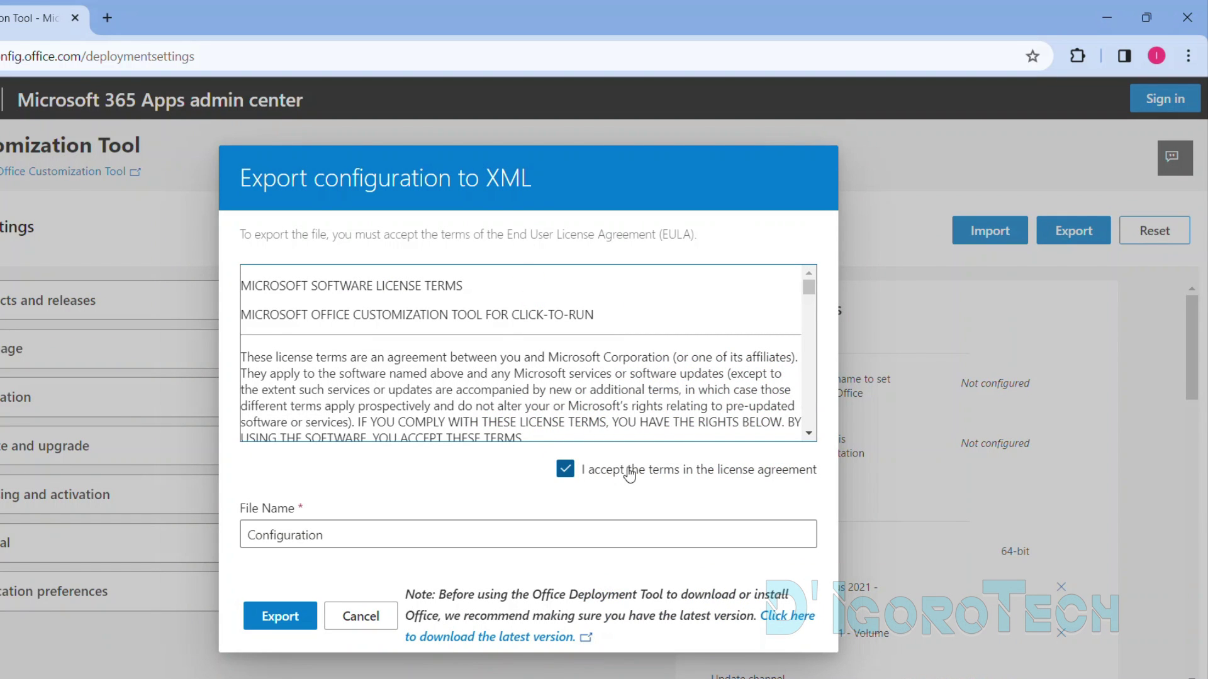
pyautogui.moveTo(327, 534); pyautogui.dragTo(237, 542)
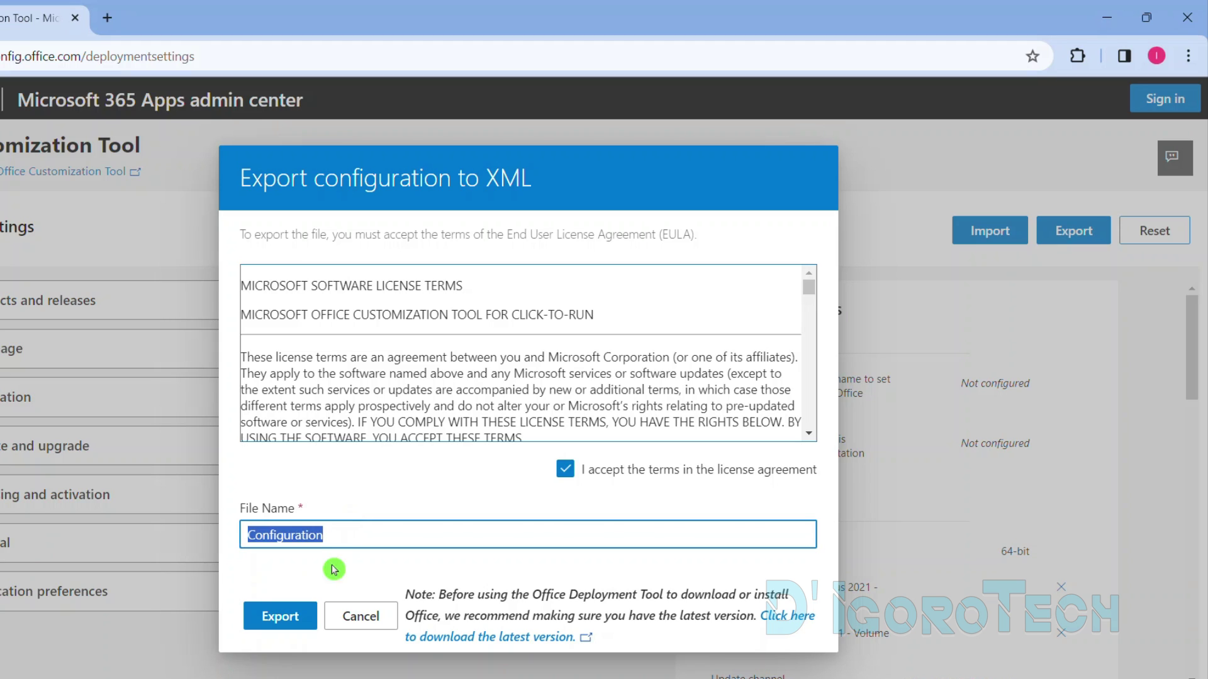
pyautogui.click(290, 615)
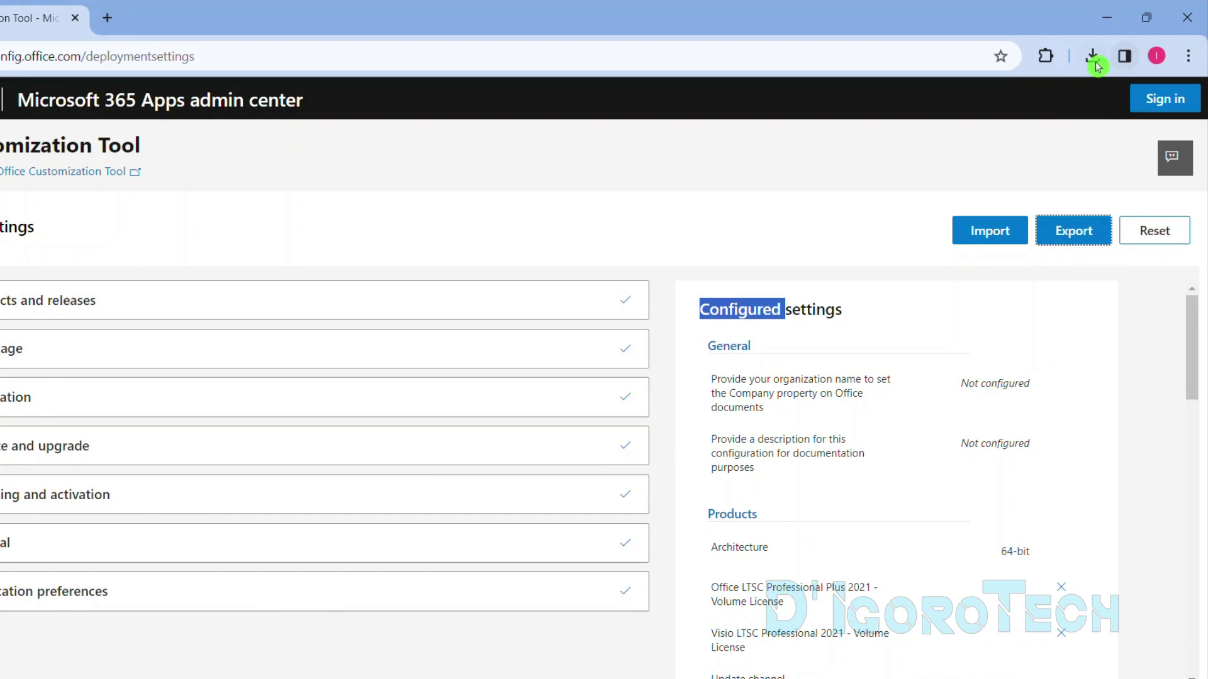
# Step: Confirm Configuration.xml downloaded, search 'office deployment tool' in a new tab, and open Microsoft's download page
pyautogui.click(1092, 55)
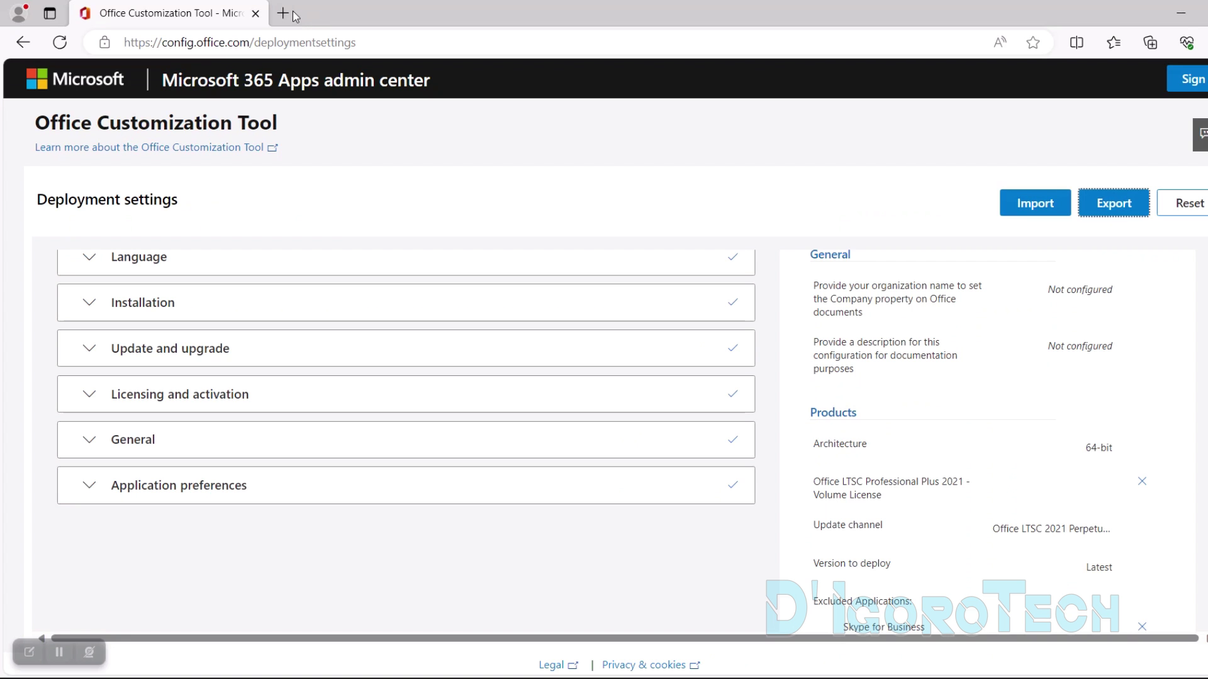
pyautogui.click(284, 13)
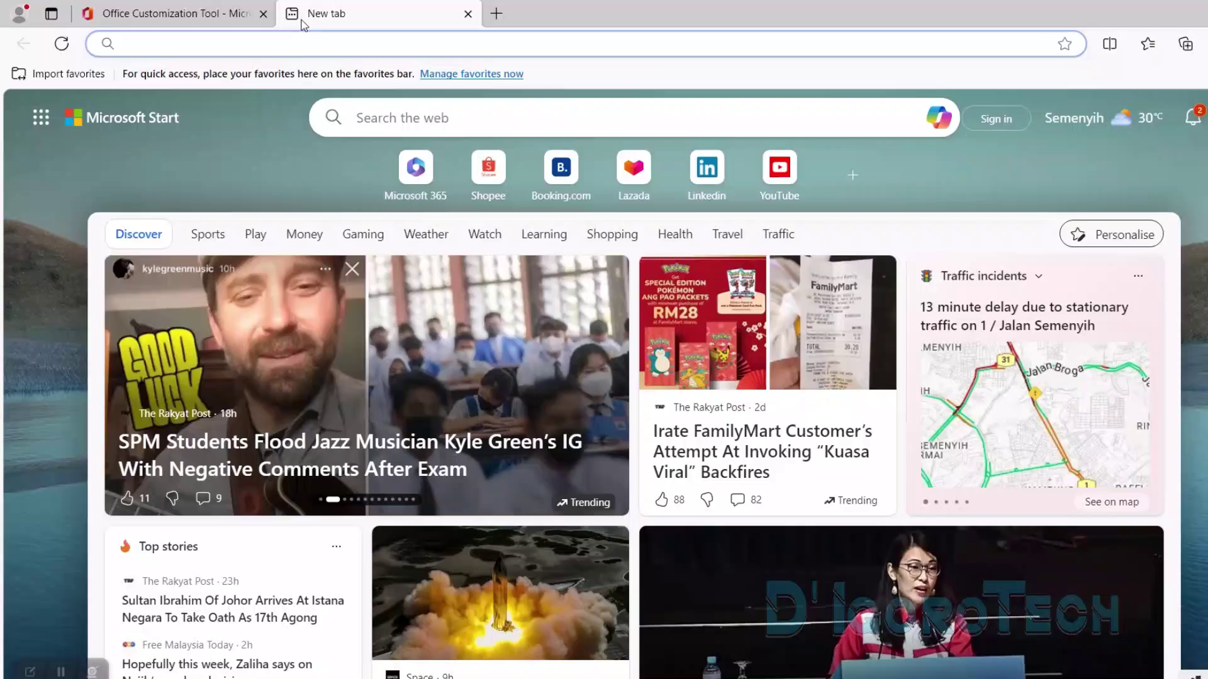
pyautogui.write('o')
pyautogui.write('ffice dep')
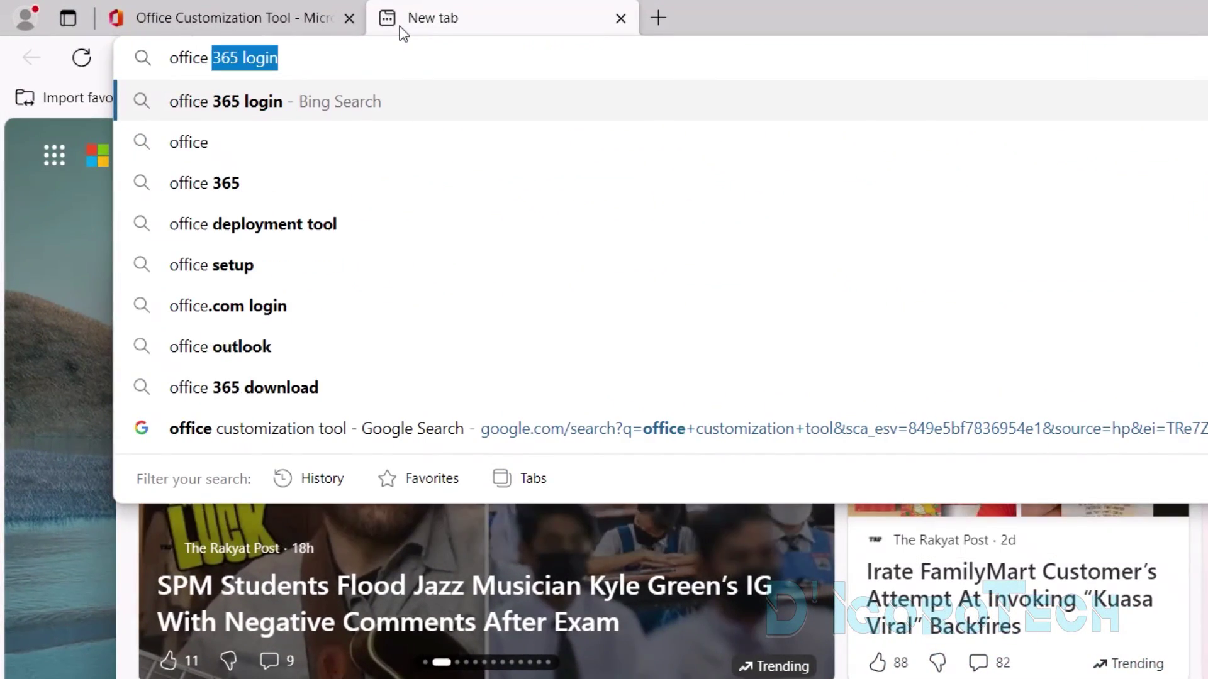
pyautogui.write('l')
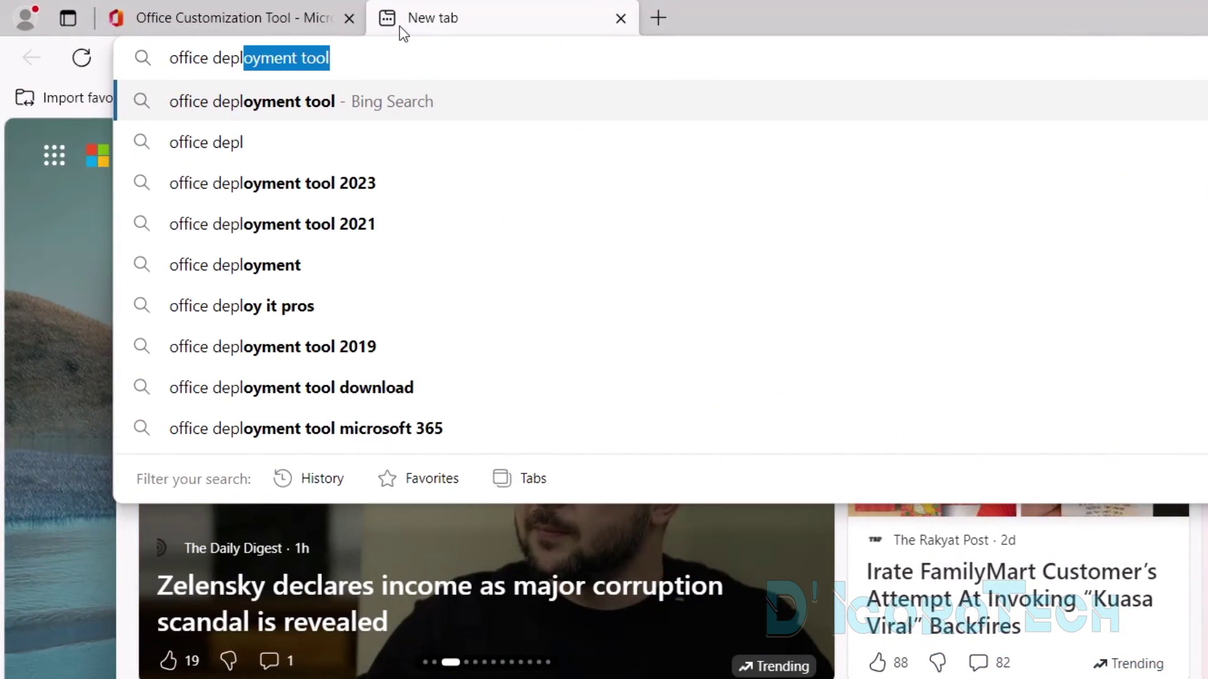
pyautogui.press('Return')
pyautogui.scroll(-10, 352, 398)
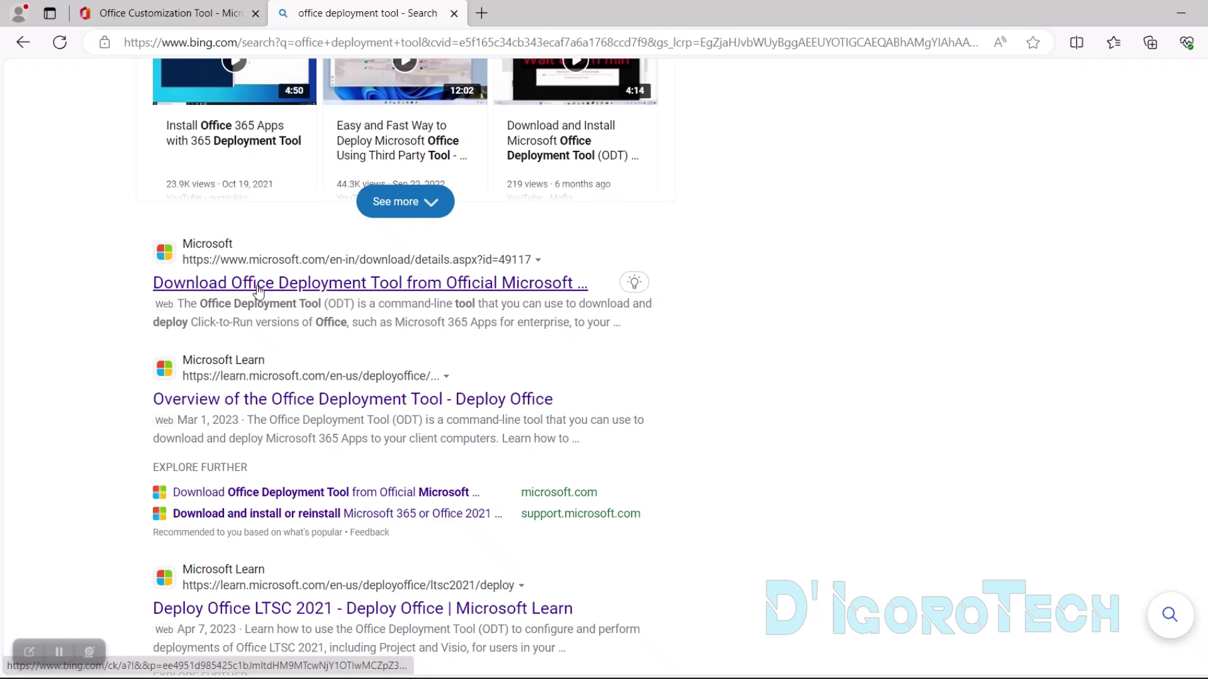
pyautogui.click(532, 286)
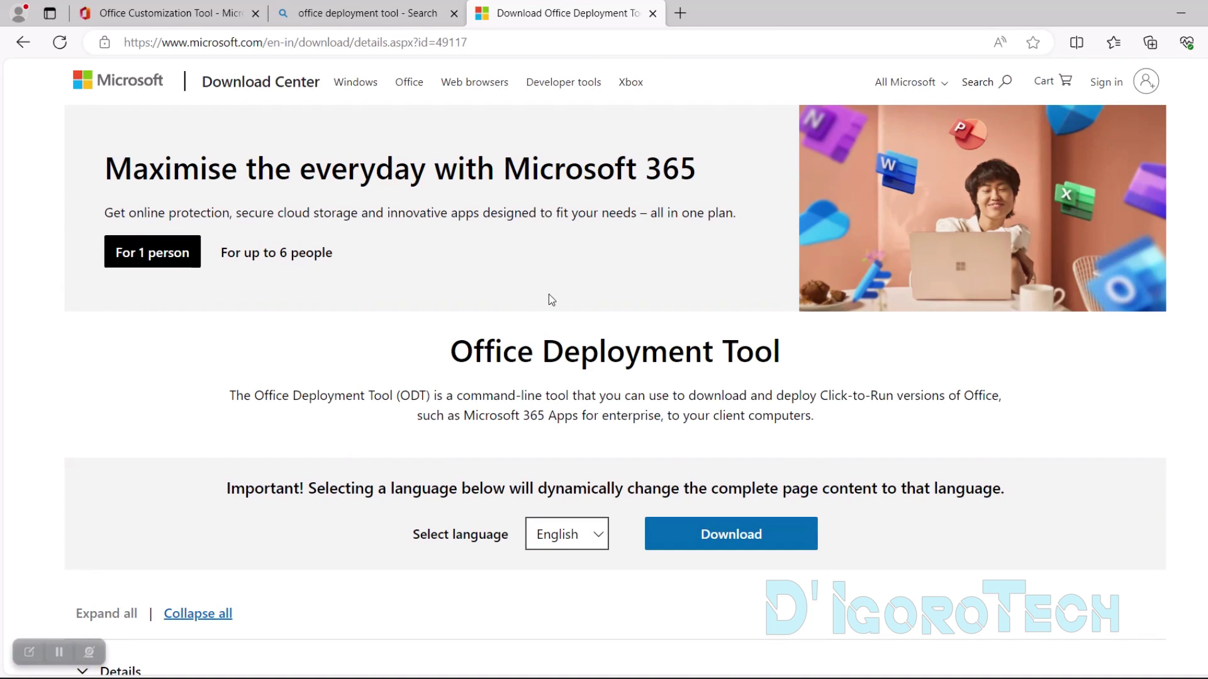
# Step: Download the English officedeploymenttool_17126-20132.exe and show it in the Downloads folder
pyautogui.scroll(-3, 548, 293)
pyautogui.click(563, 353)
pyautogui.click(564, 354)
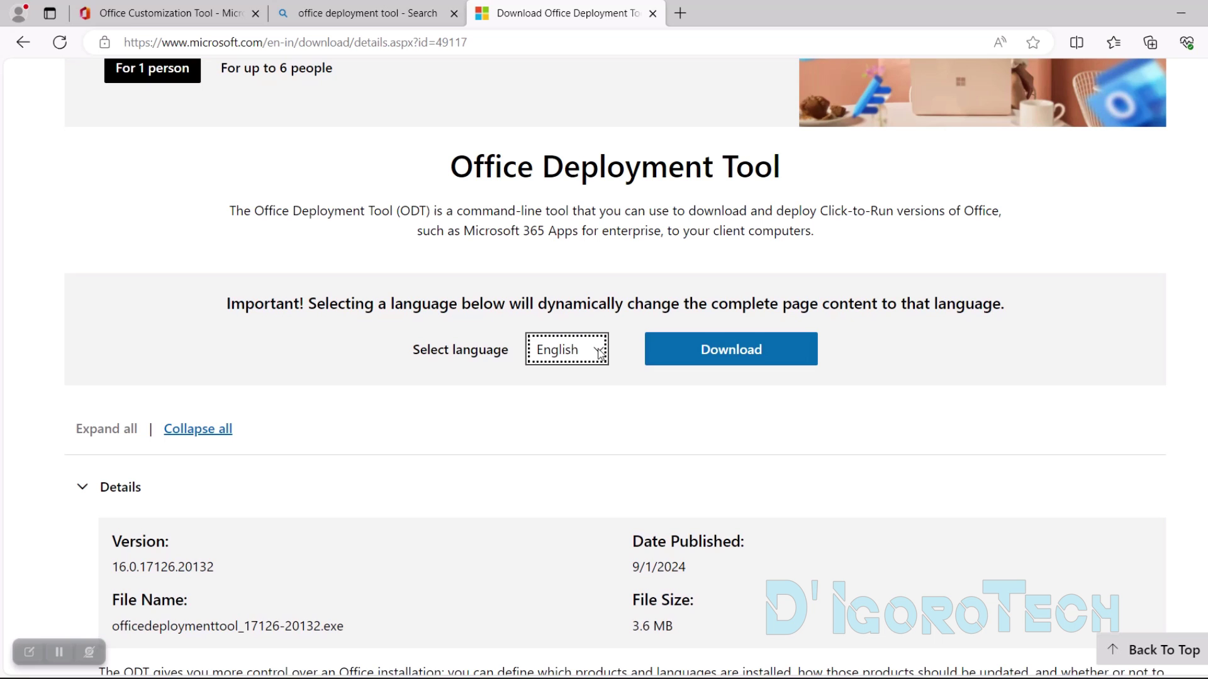
pyautogui.click(745, 351)
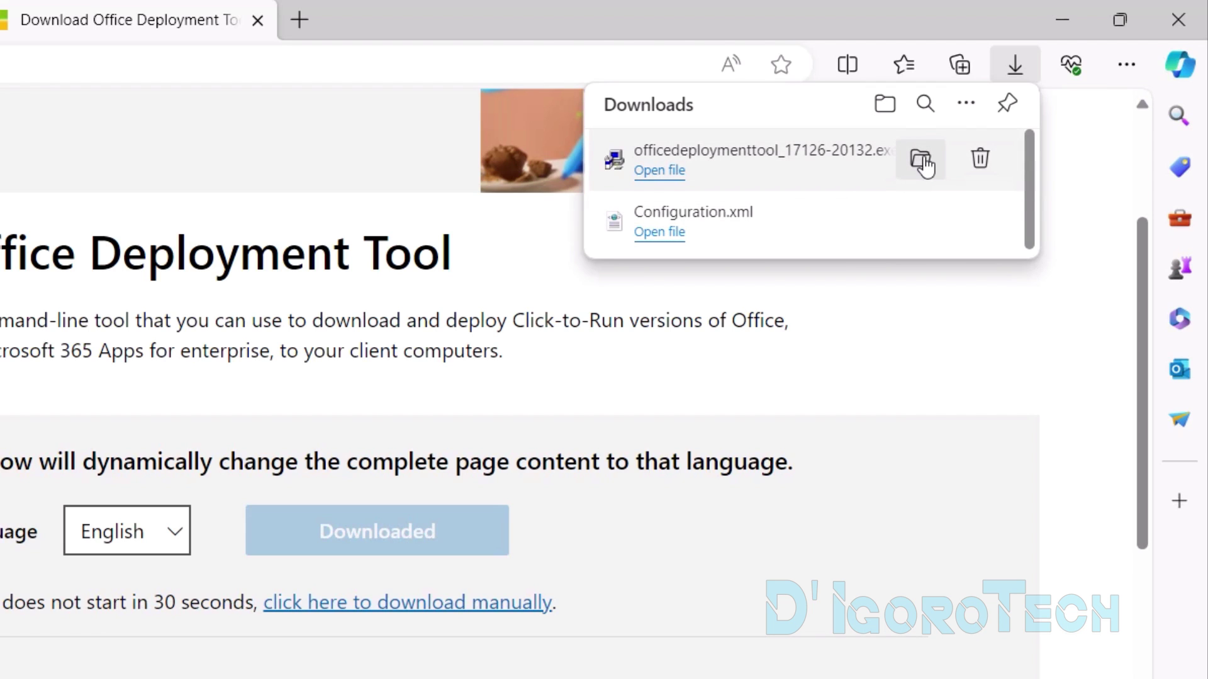
pyautogui.click(923, 165)
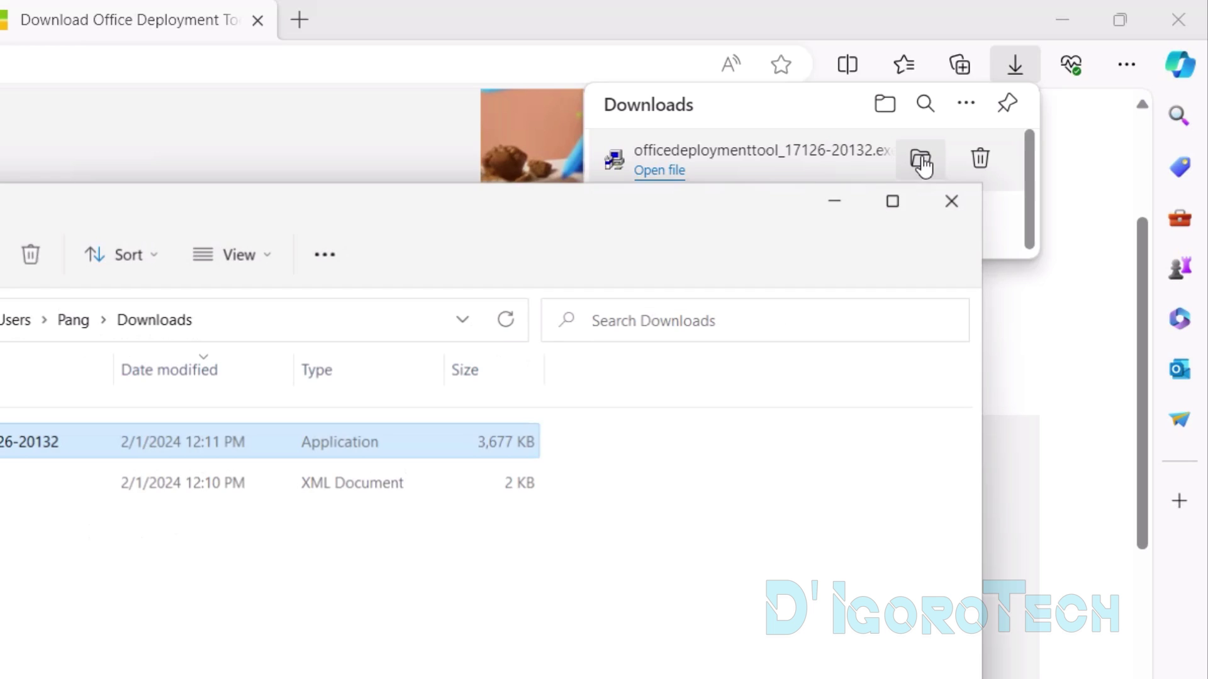
pyautogui.click(1194, 47)
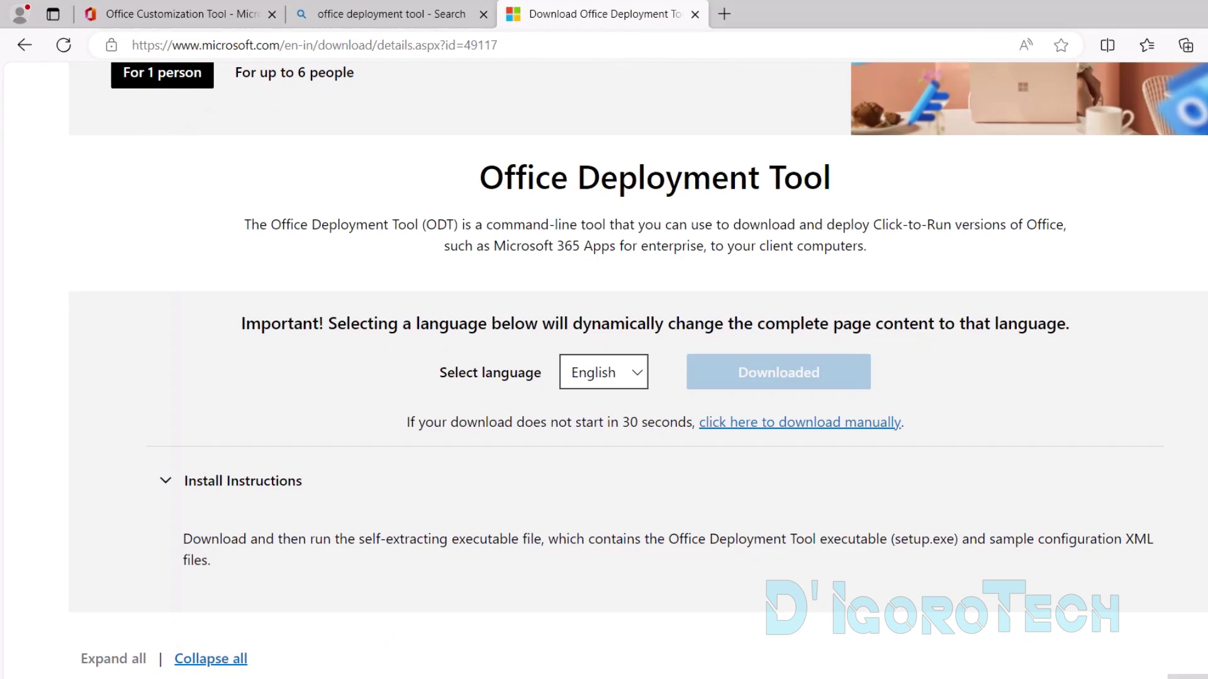
pyautogui.click(1126, 7)
# Step: Create a new folder named 'Office 2021' in Downloads
pyautogui.click(493, 432)
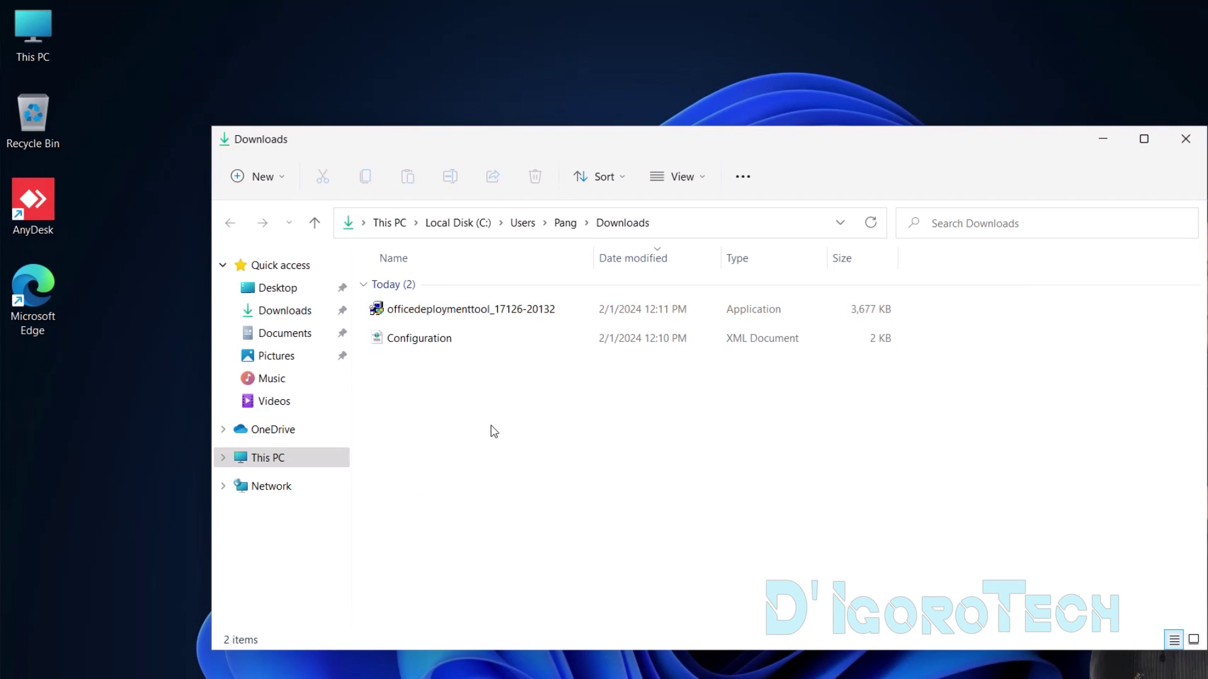
pyautogui.rightClick(472, 451)
pyautogui.moveTo(527, 553)
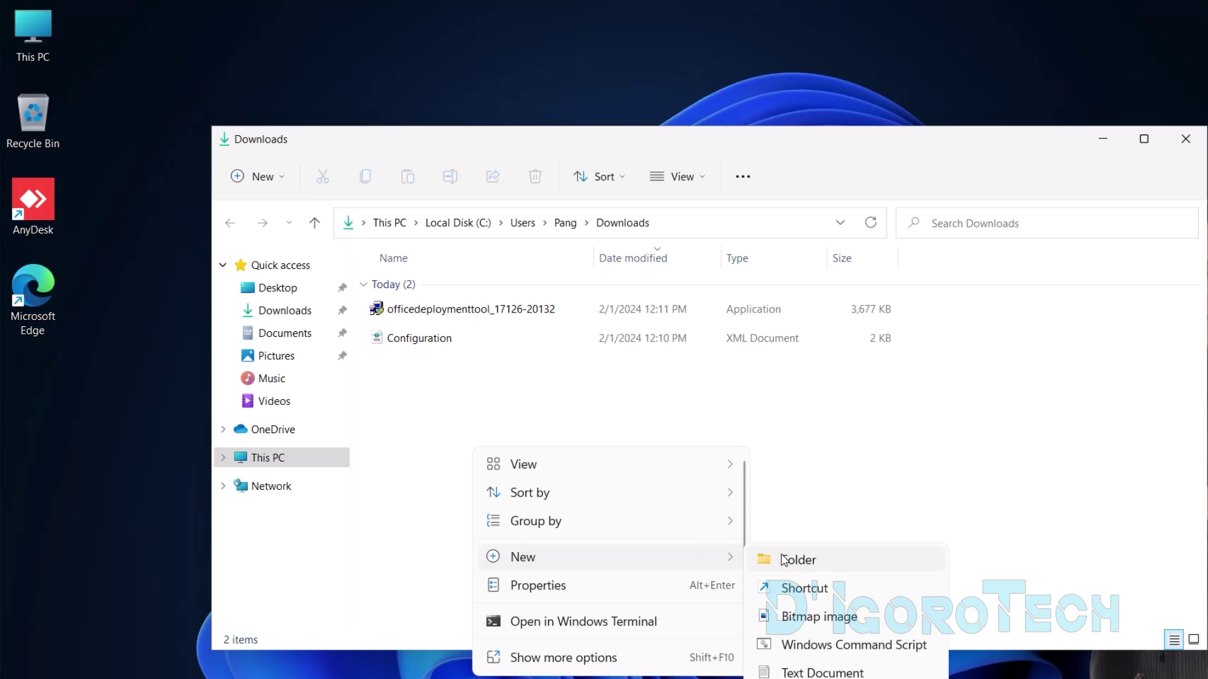
pyautogui.click(802, 558)
pyautogui.write('Office 2021')
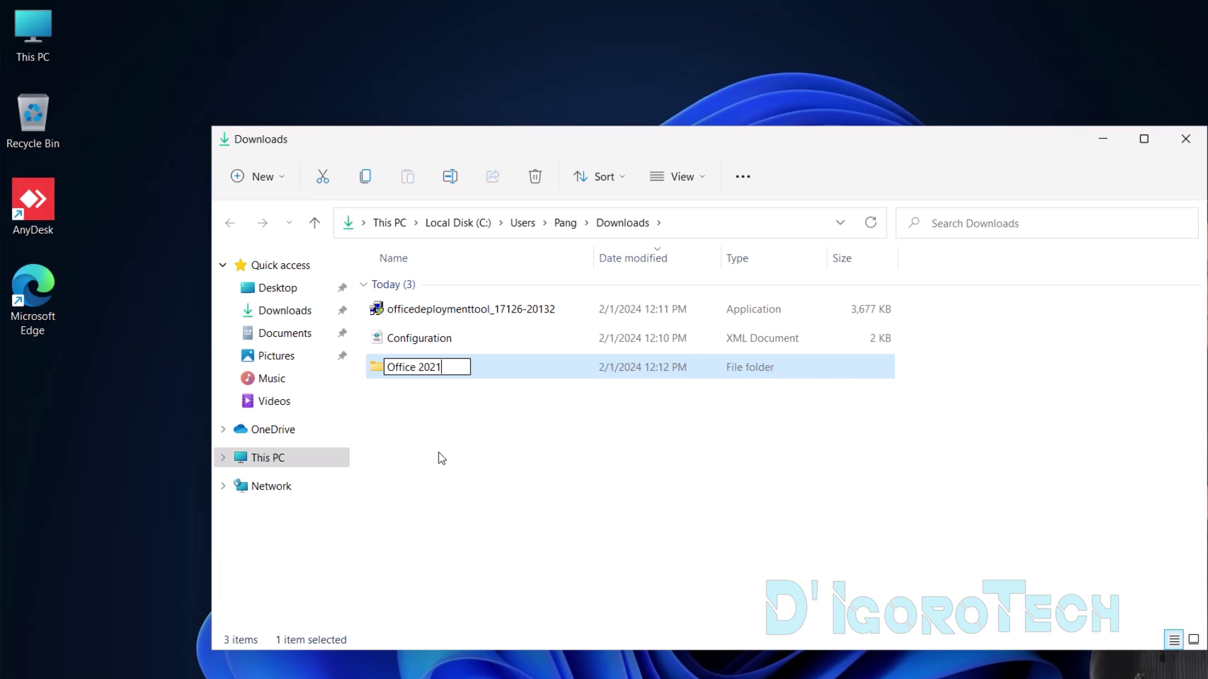
pyautogui.click(442, 458)
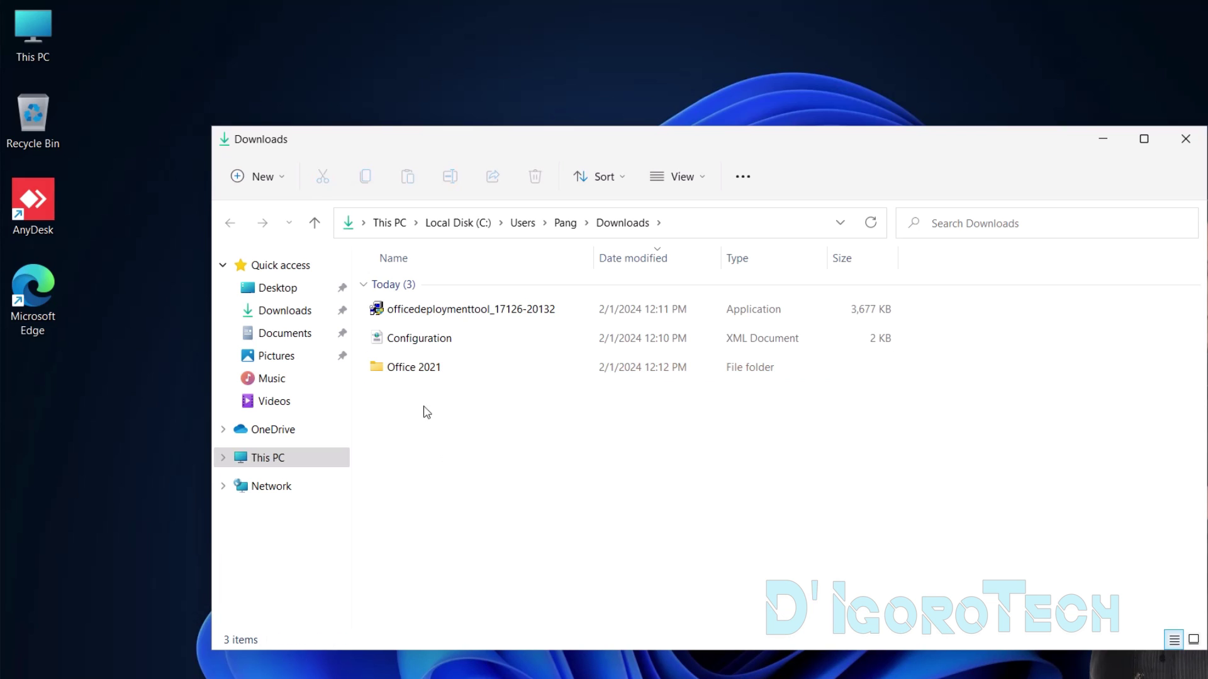
# Step: Move Configuration.xml and the deployment tool installer into the Office 2021 folder
pyautogui.click(427, 343)
pyautogui.keyDown('ctrl'); pyautogui.click(424, 314); pyautogui.keyUp('ctrl')
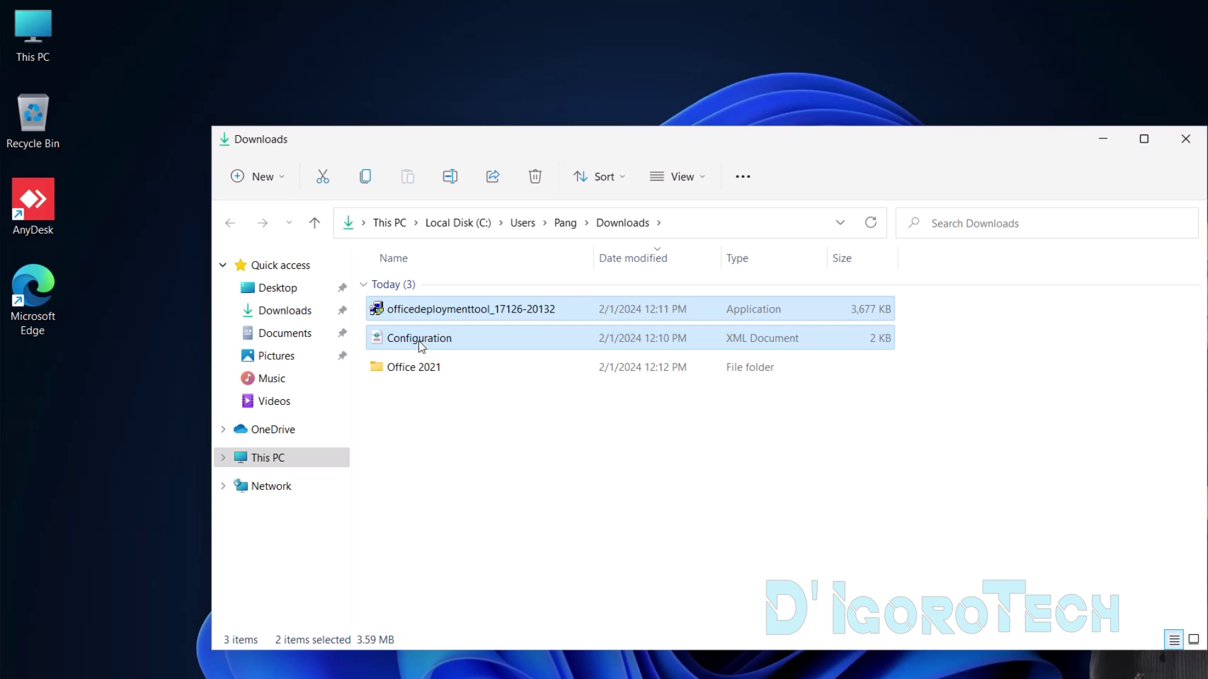
pyautogui.moveTo(424, 342); pyautogui.dragTo(439, 372)
# Step: Run the Office Deployment Tool as administrator from Office 2021 and accept its license terms
pyautogui.click(424, 318)
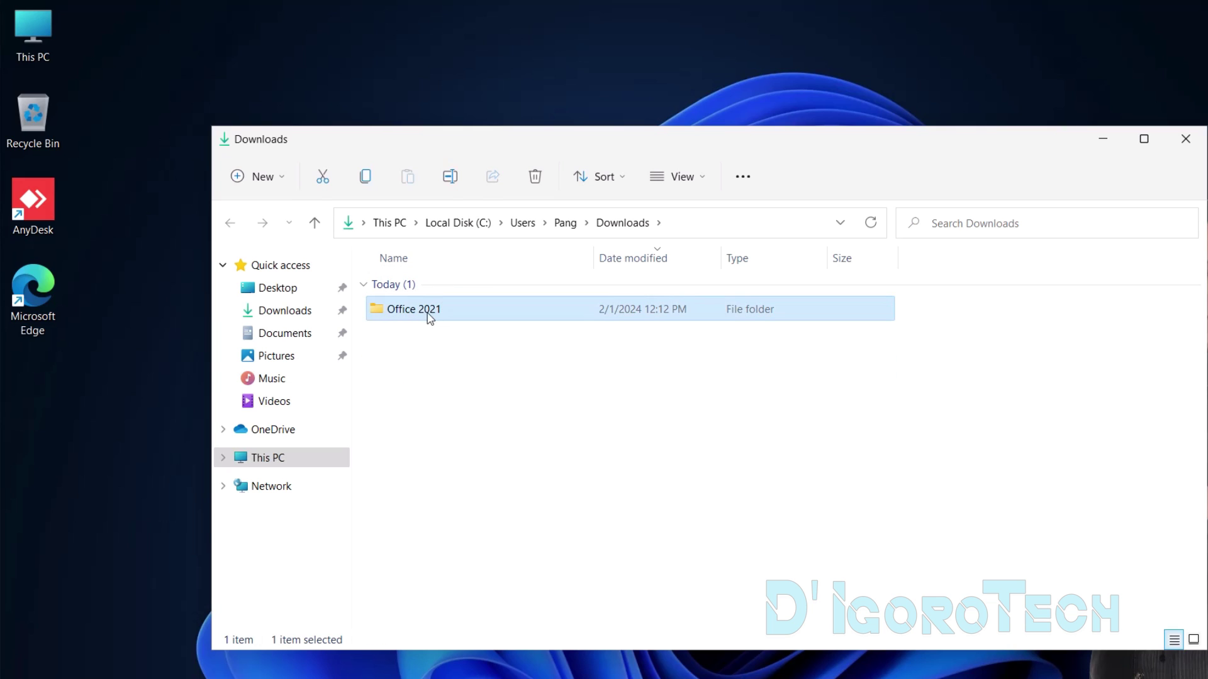
pyautogui.doubleClick(432, 317)
pyautogui.click(426, 326)
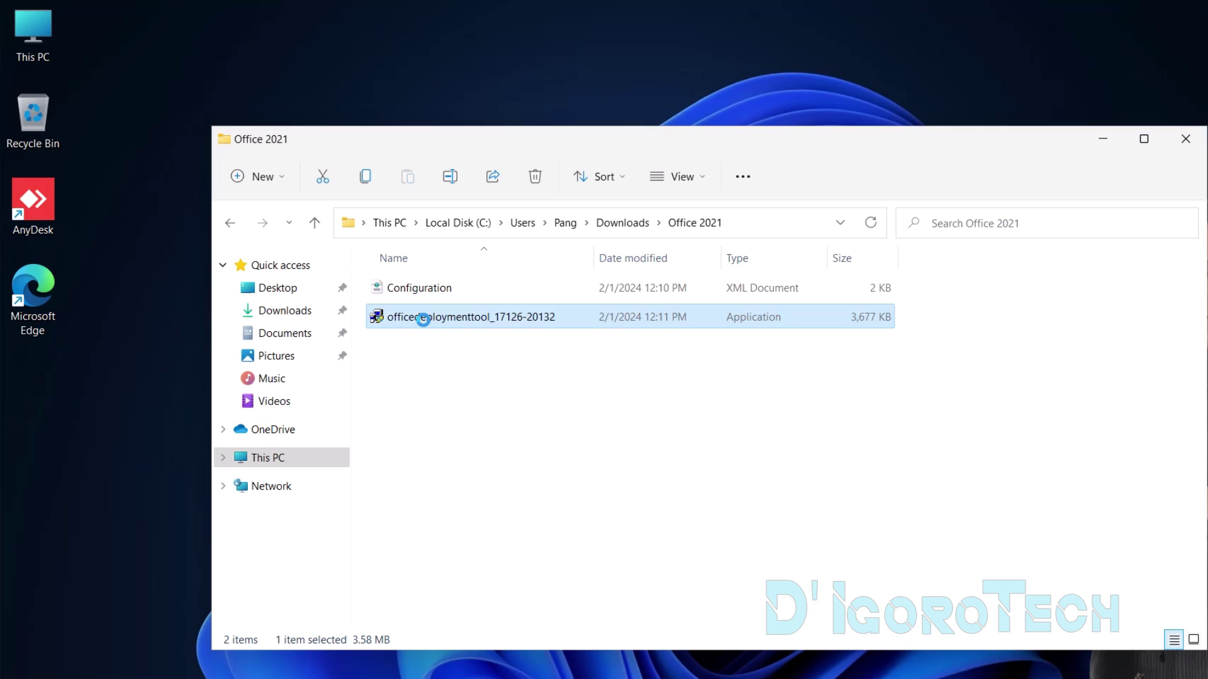
pyautogui.rightClick(423, 319)
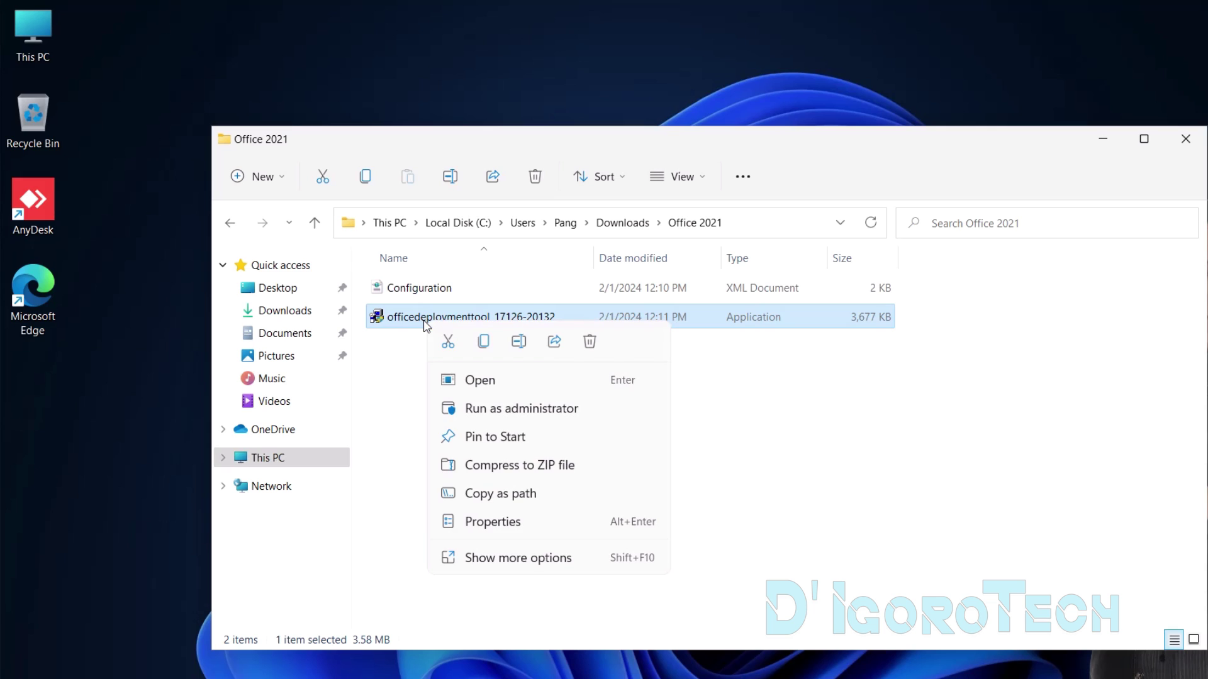
pyautogui.click(493, 410)
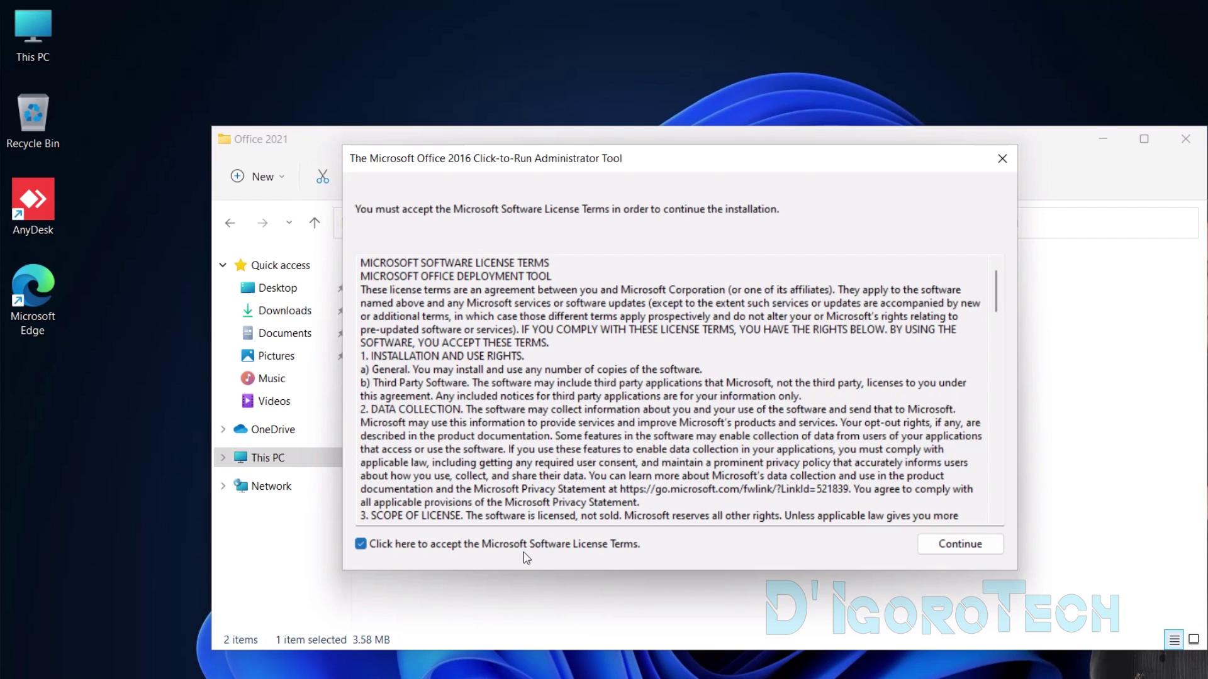
pyautogui.click(931, 545)
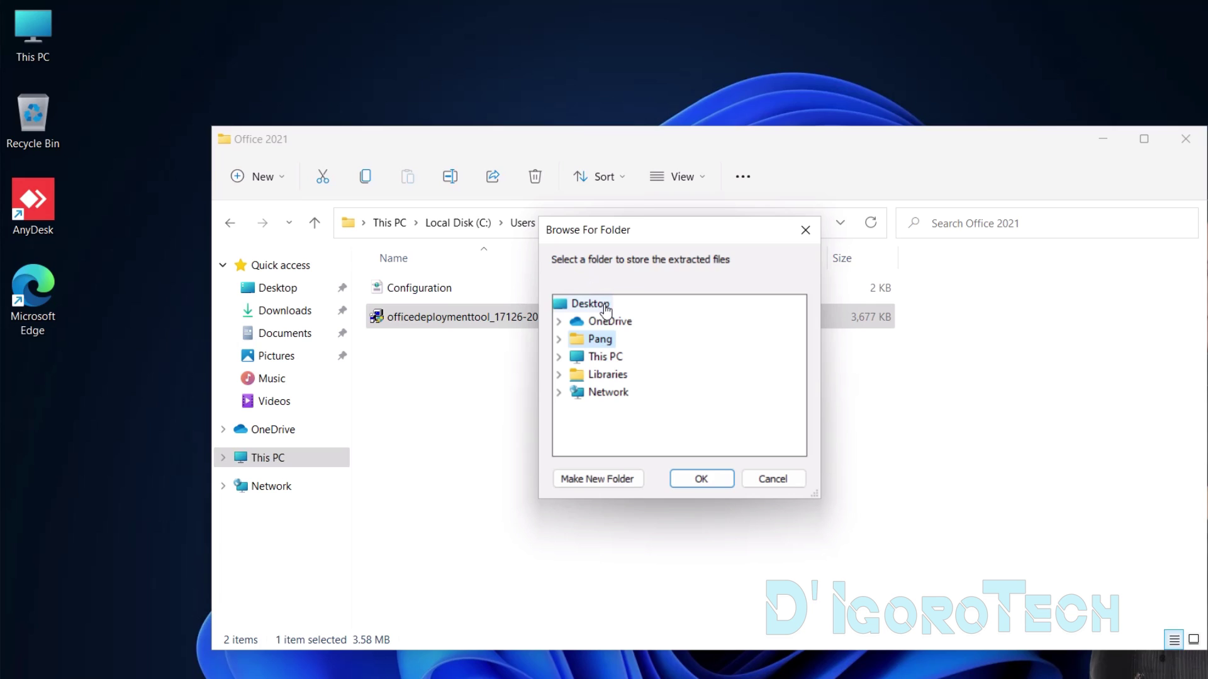
# Step: Extract the deployment tool's files into Downloads\Office 2021
pyautogui.click(559, 339)
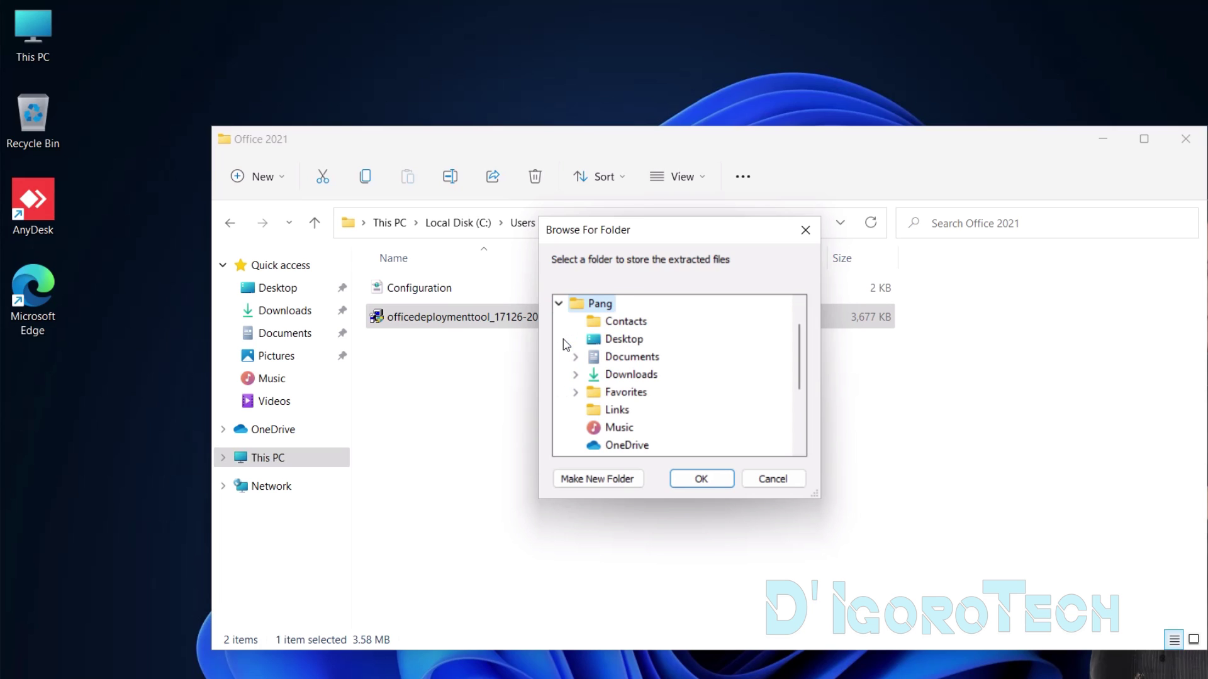
pyautogui.click(577, 376)
pyautogui.click(642, 396)
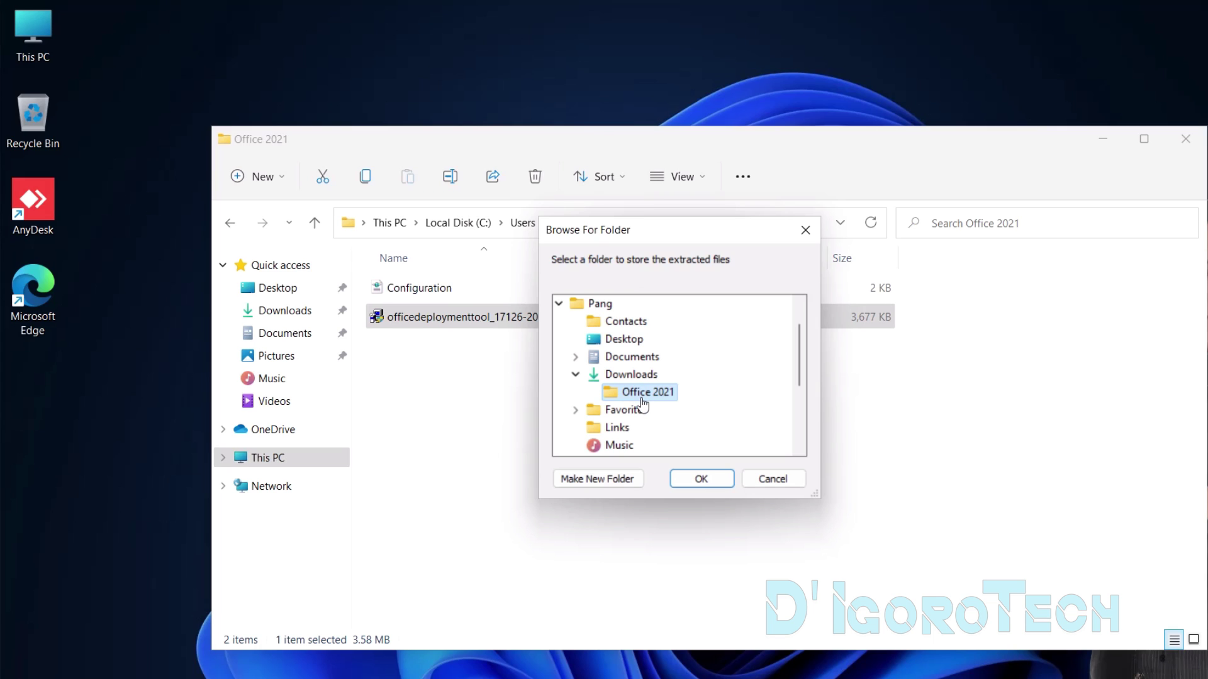
pyautogui.click(713, 480)
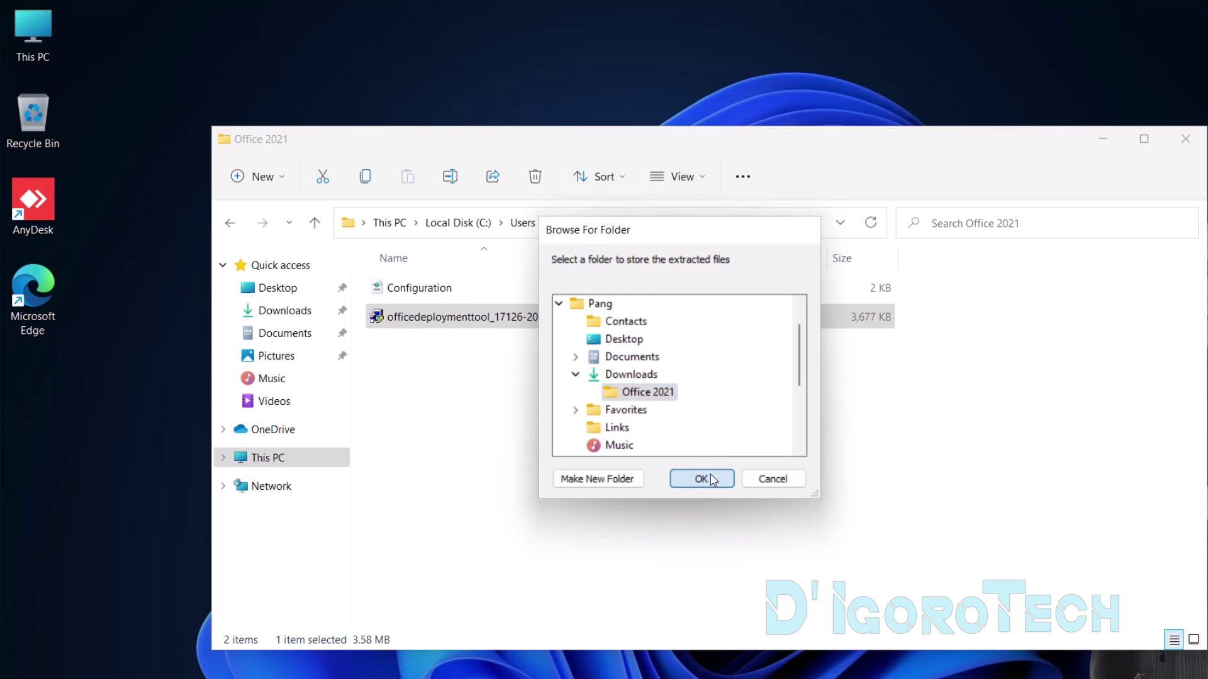
# Step: Dismiss the extraction success message and return to the Downloads folder
pyautogui.click(798, 426)
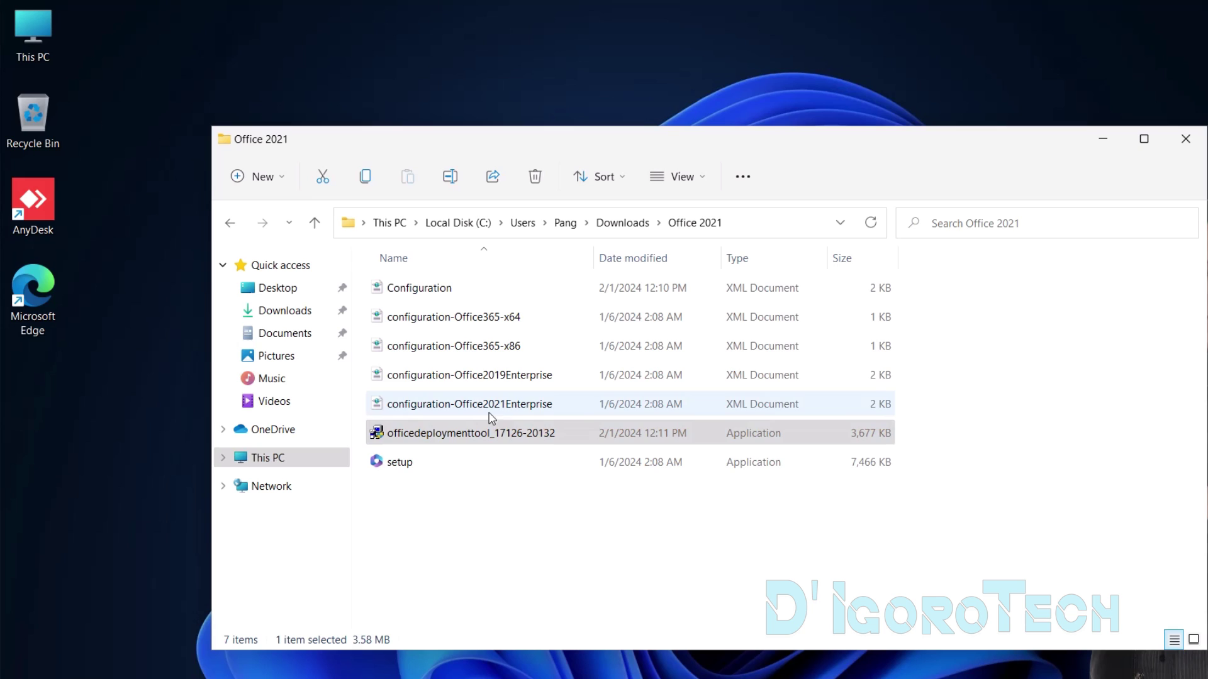
pyautogui.click(462, 319)
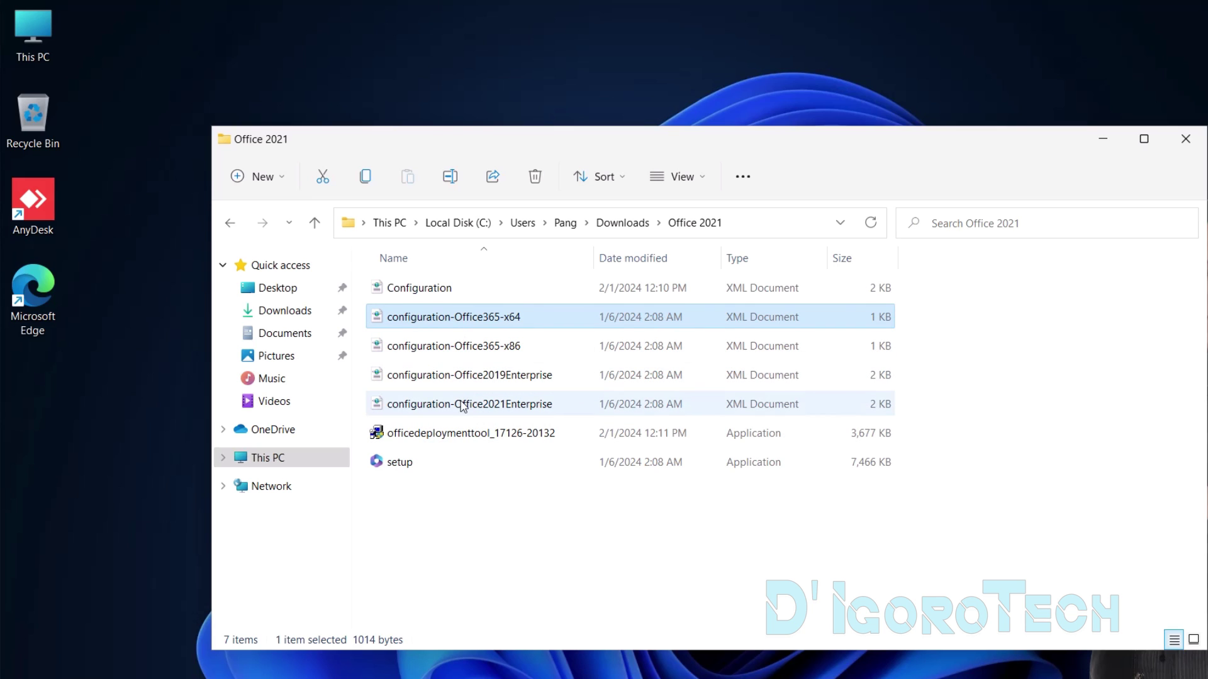
pyautogui.click(467, 511)
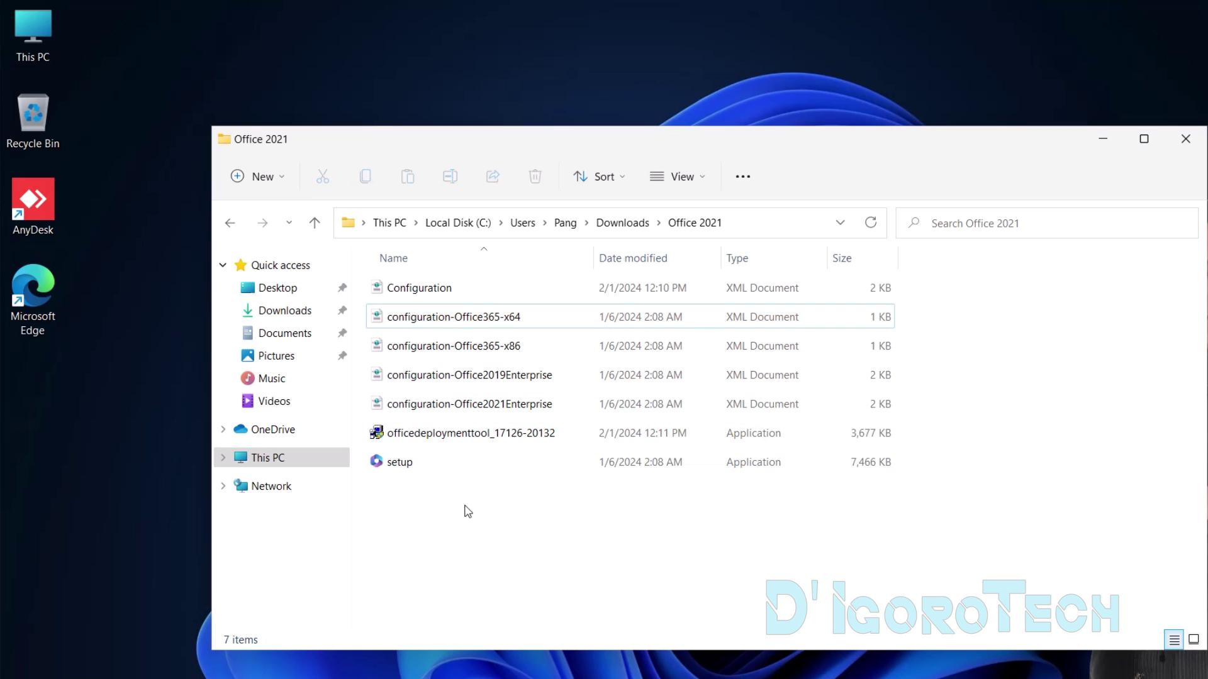
pyautogui.click(629, 224)
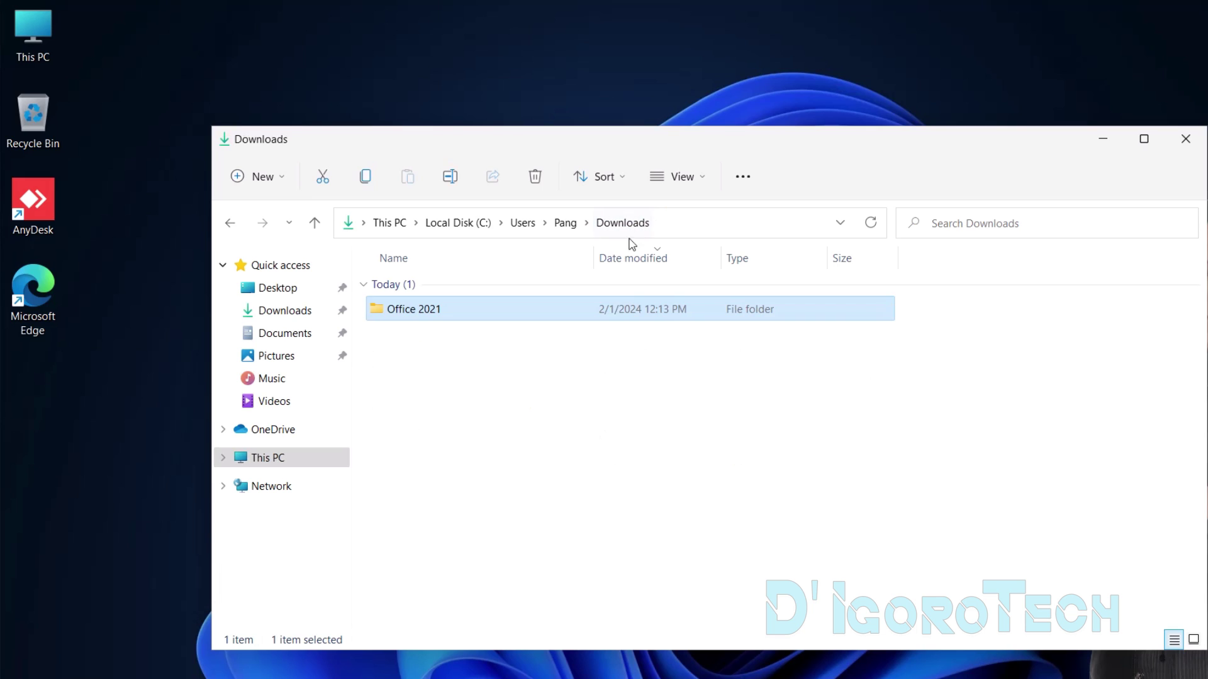
# Step: Cut the Office 2021 folder from Downloads and paste it into Local Disk (C:)
pyautogui.click(442, 324)
pyautogui.rightClick(432, 313)
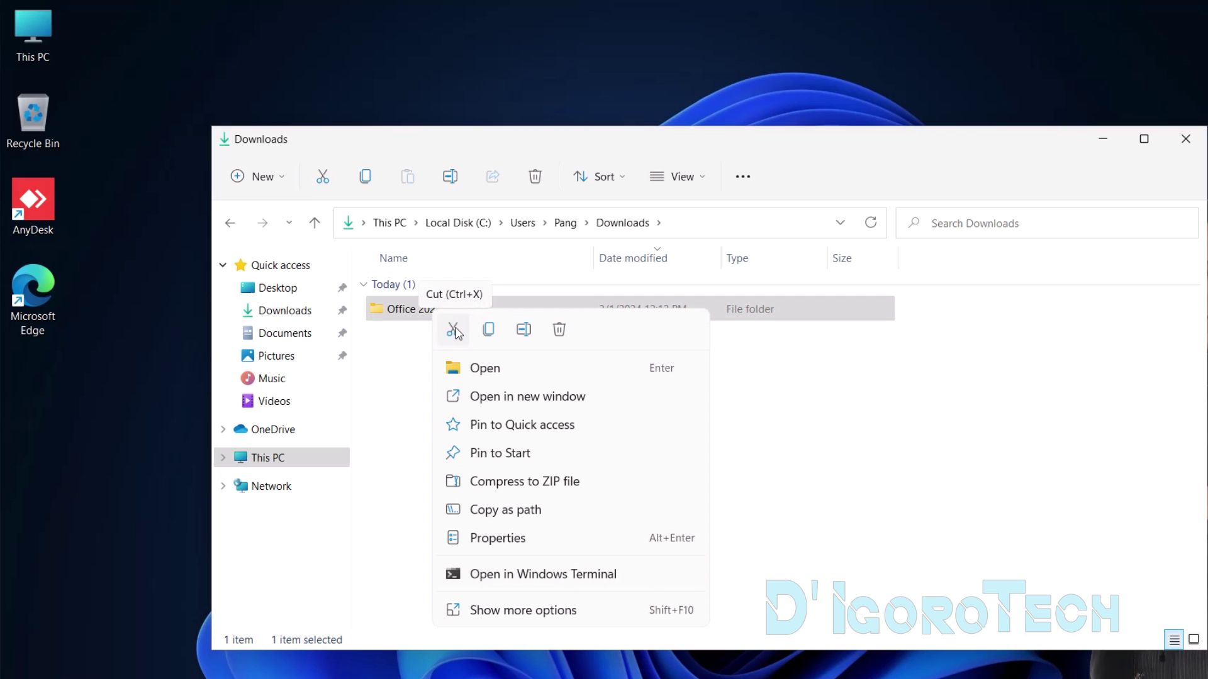
pyautogui.click(453, 329)
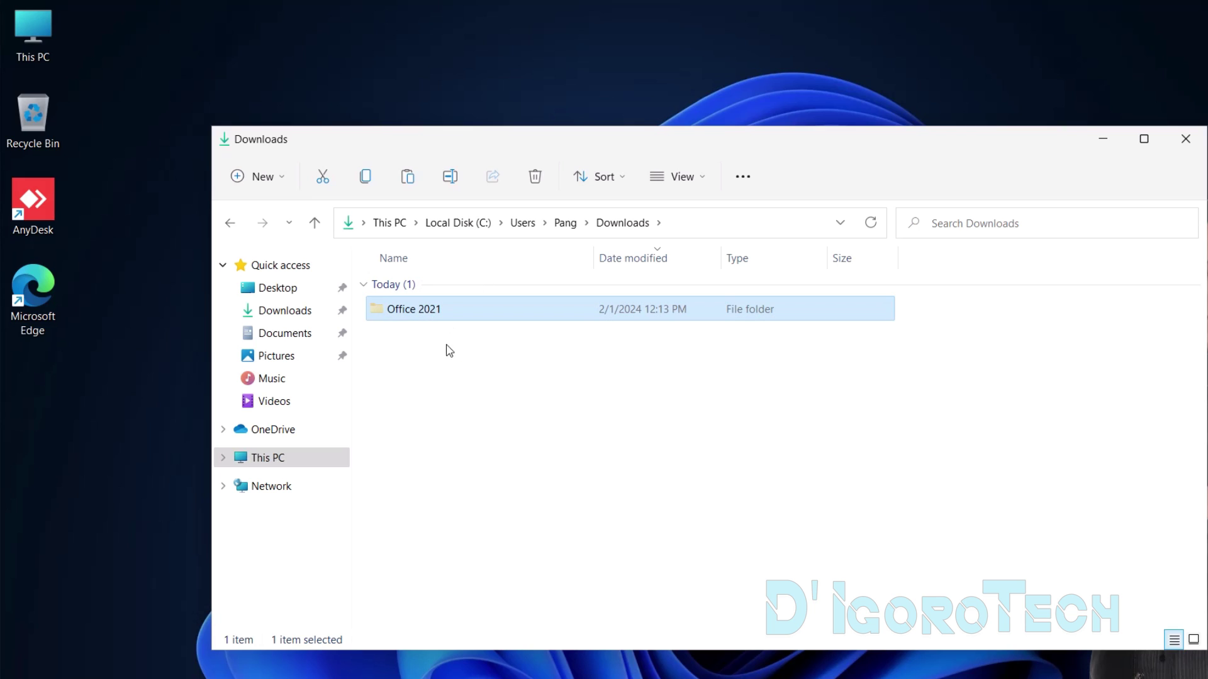
pyautogui.click(224, 458)
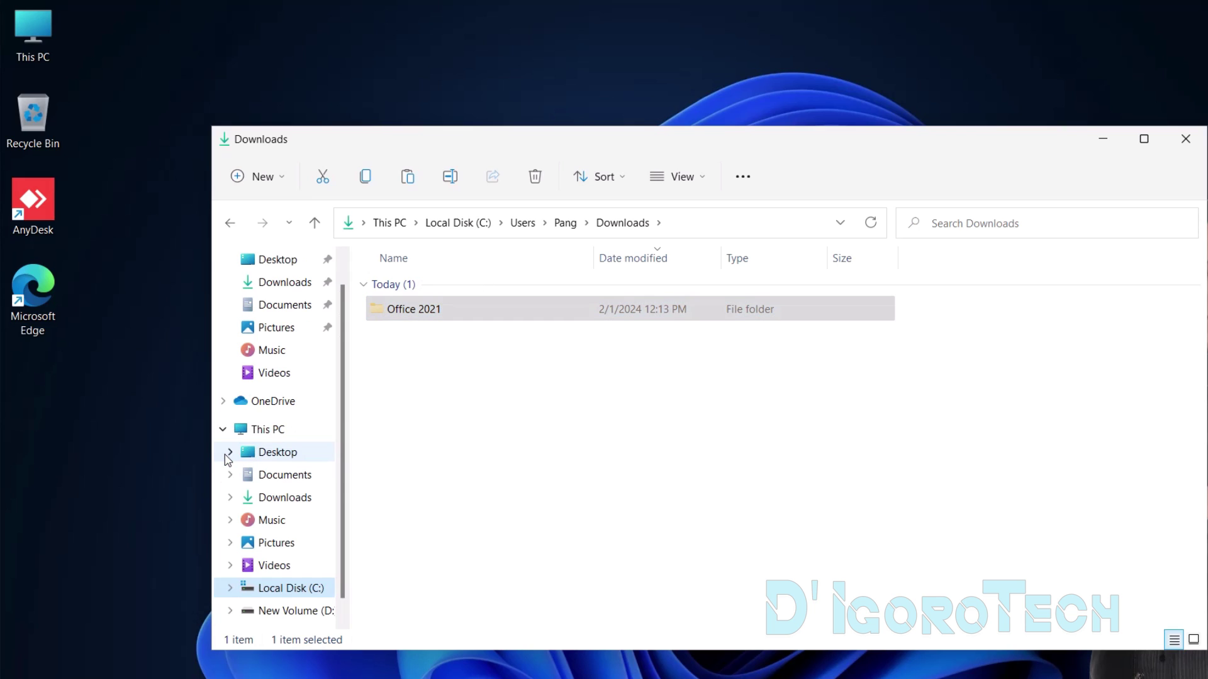
pyautogui.click(294, 588)
pyautogui.rightClick(448, 610)
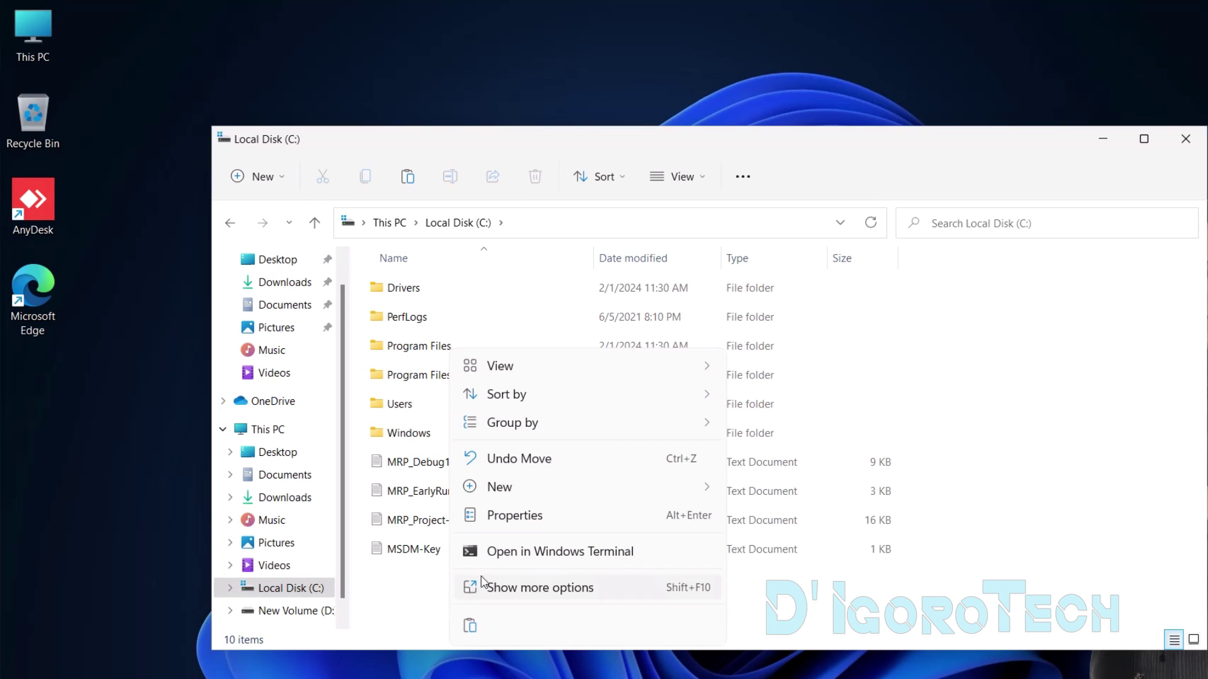
pyautogui.click(470, 626)
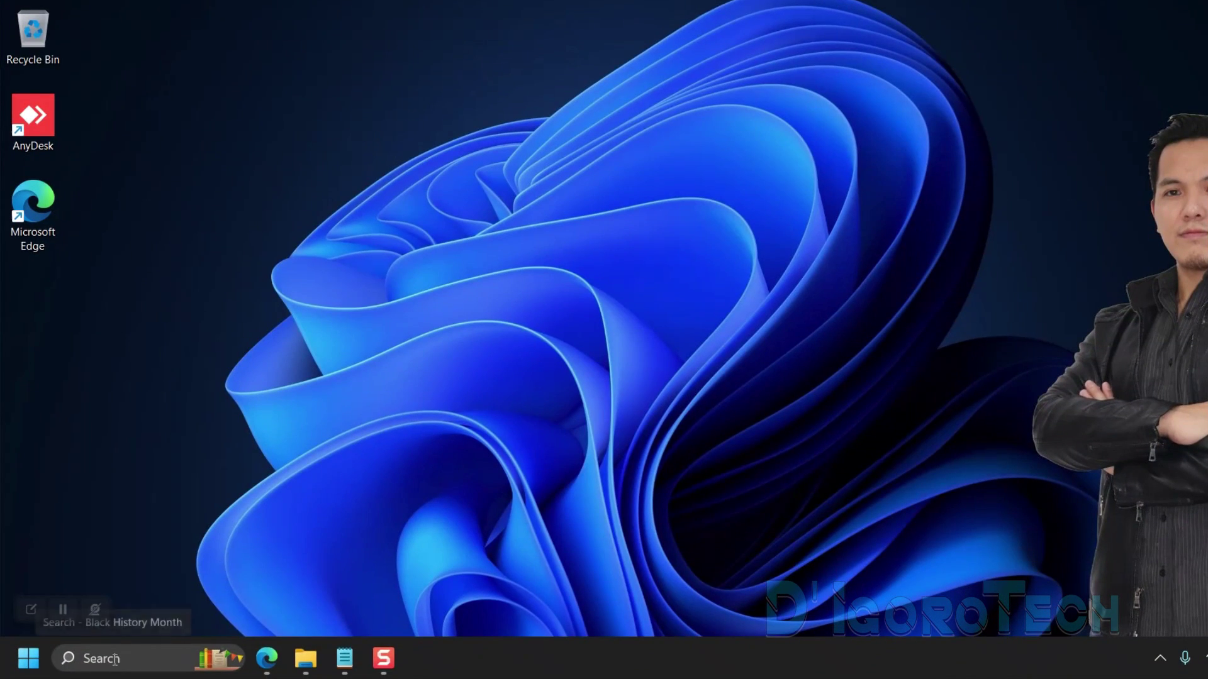
# Step: Launch cmd as administrator and arrange it beside the Notepad install notes
pyautogui.click(115, 659)
pyautogui.write('cmd')
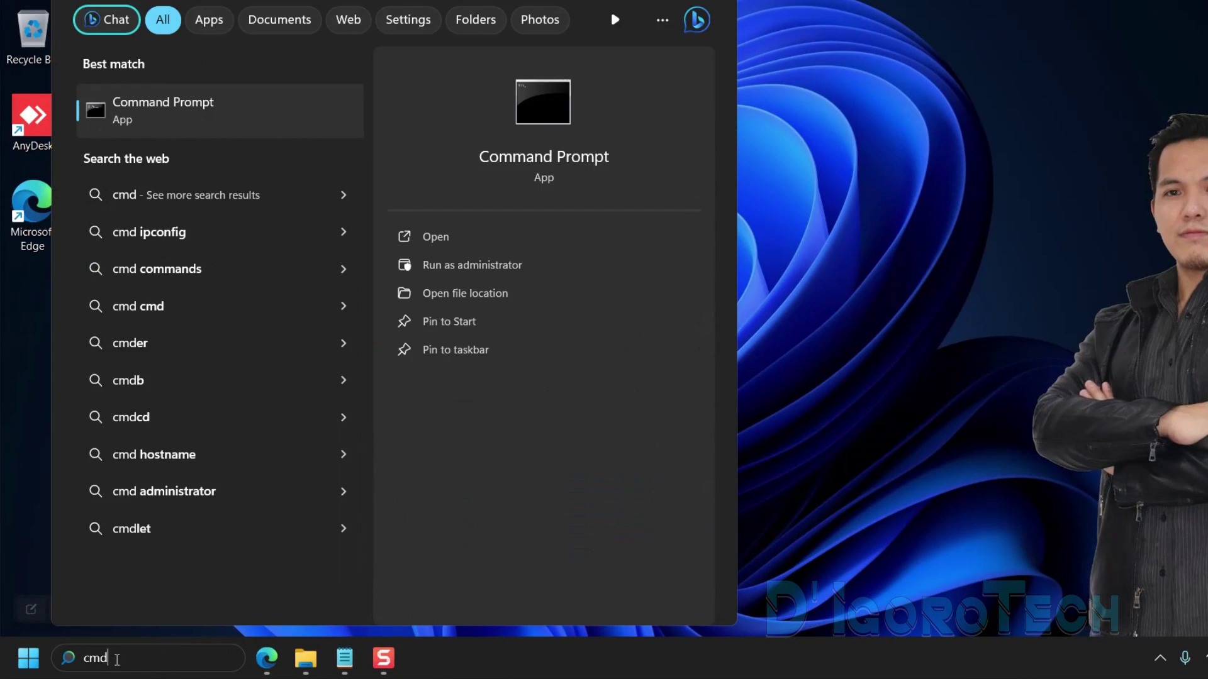
pyautogui.click(454, 267)
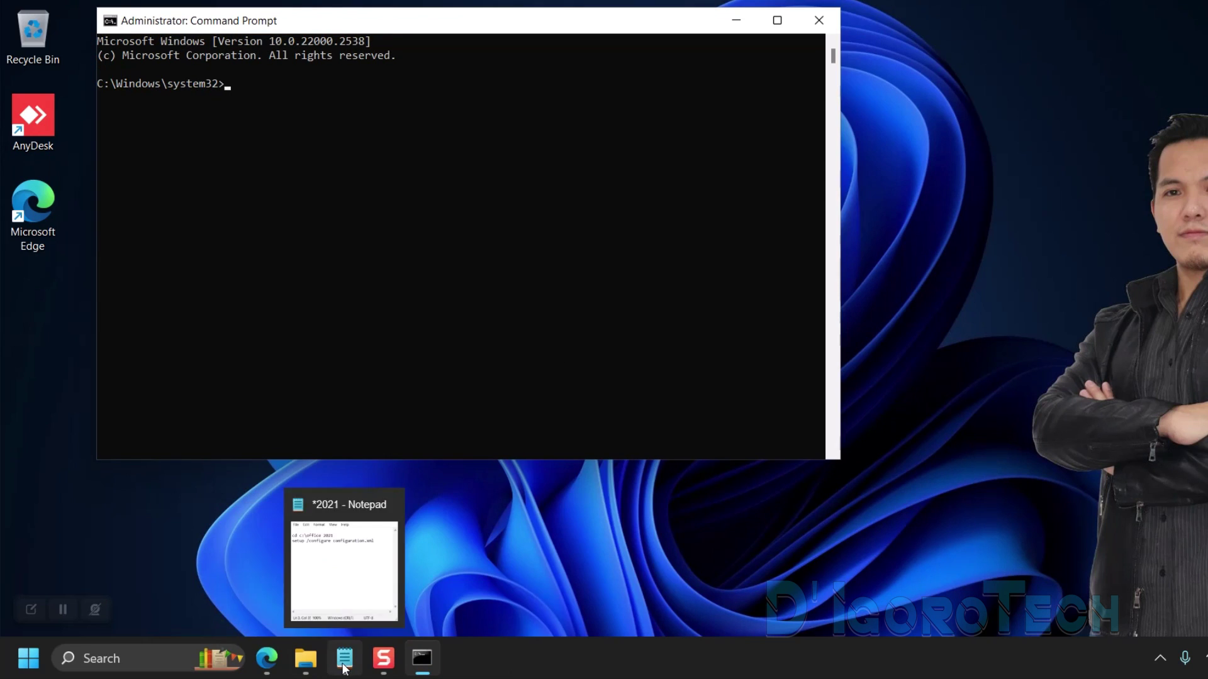
pyautogui.click(344, 554)
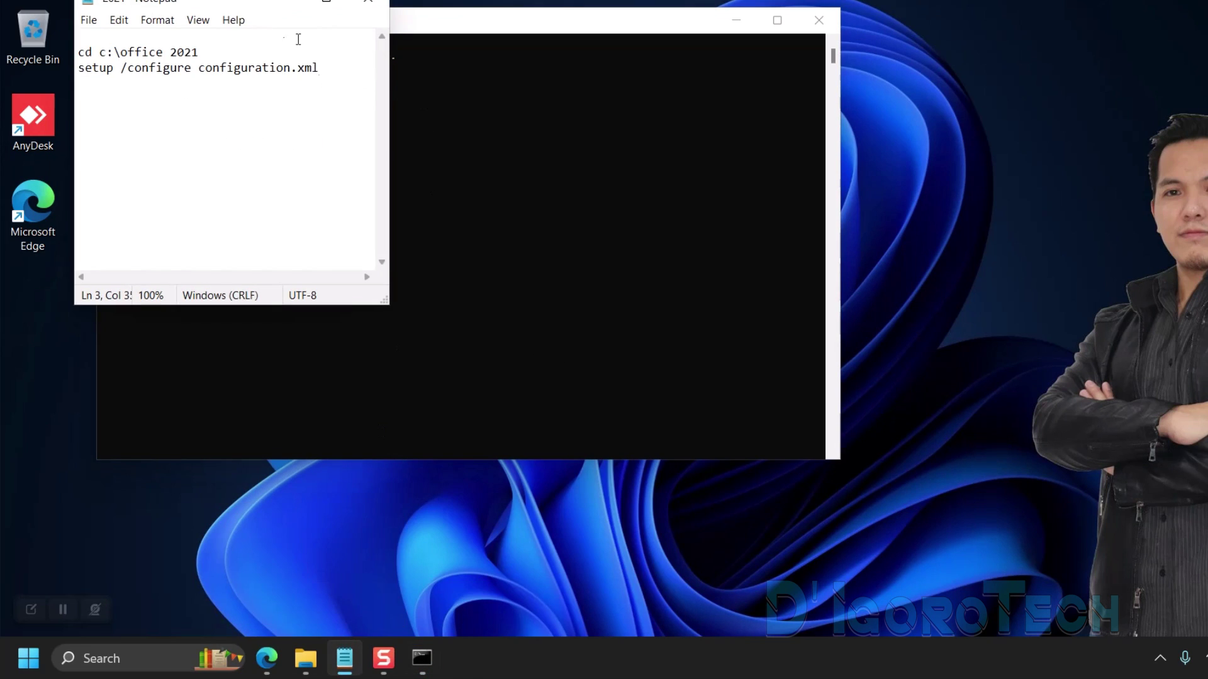
pyautogui.moveTo(245, 6); pyautogui.dragTo(177, 32)
pyautogui.moveTo(361, 28); pyautogui.dragTo(597, 26)
# Step: Copy 'cd c:\office 2021' from Notepad, paste it into the console and run it
pyautogui.click(198, 214)
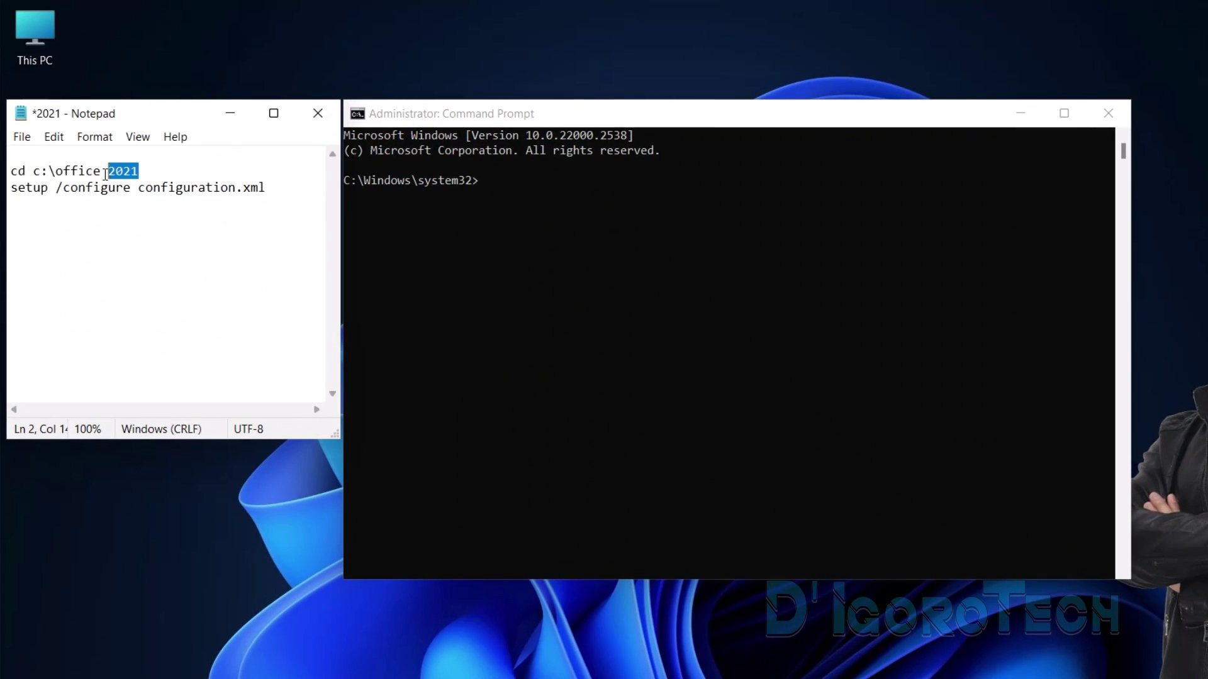
pyautogui.moveTo(105, 174); pyautogui.dragTo(13, 176)
pyautogui.hotkey('ctrl', 'c')
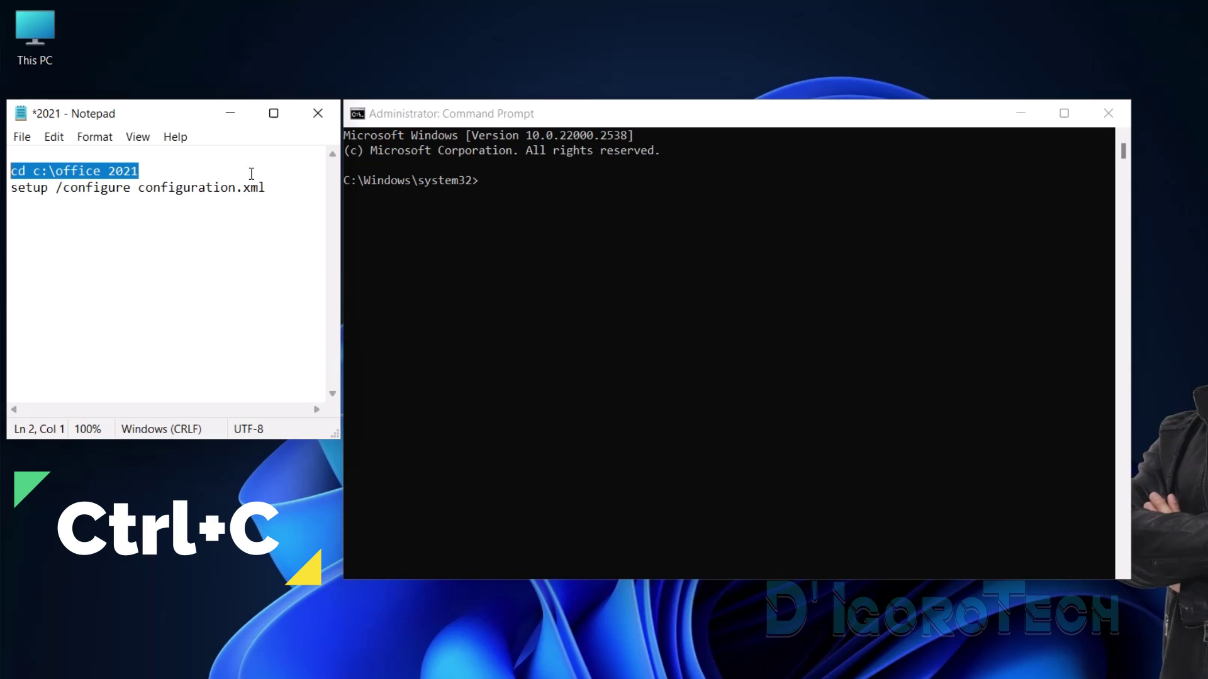
pyautogui.click(356, 118)
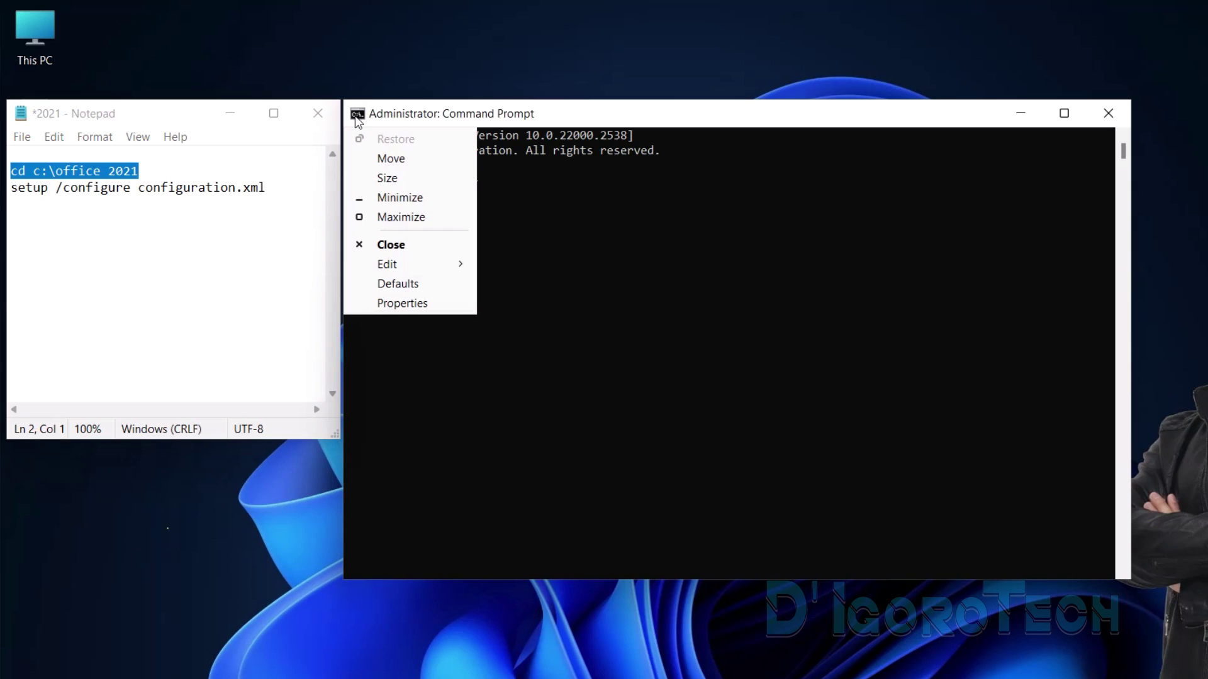
pyautogui.moveTo(406, 263)
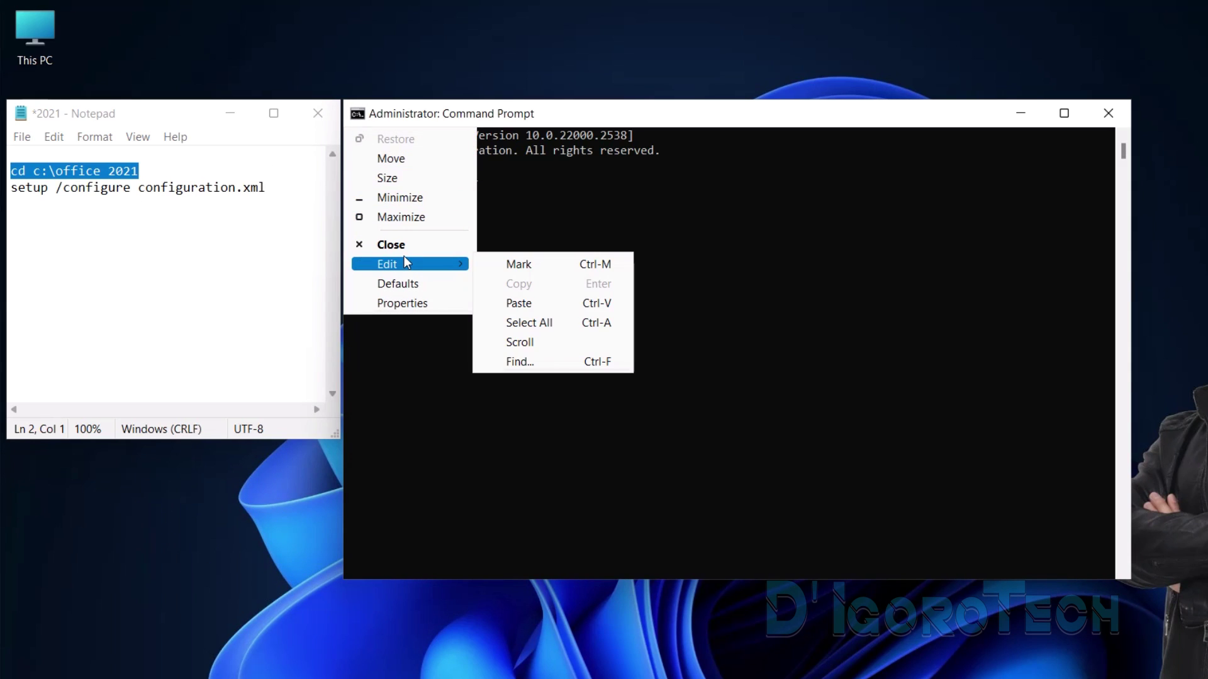
pyautogui.click(518, 304)
pyautogui.press('Return')
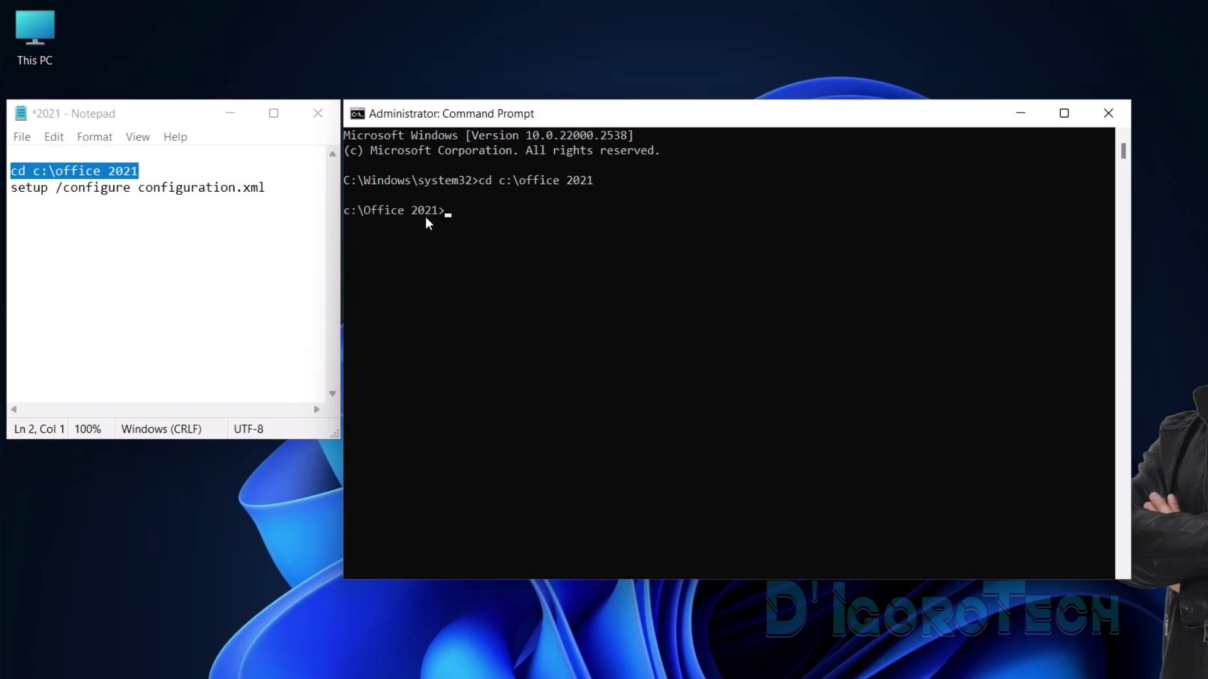
# Step: Copy 'setup /configure configuration.xml' from Notepad and run it in the console to install Office
pyautogui.click(202, 190)
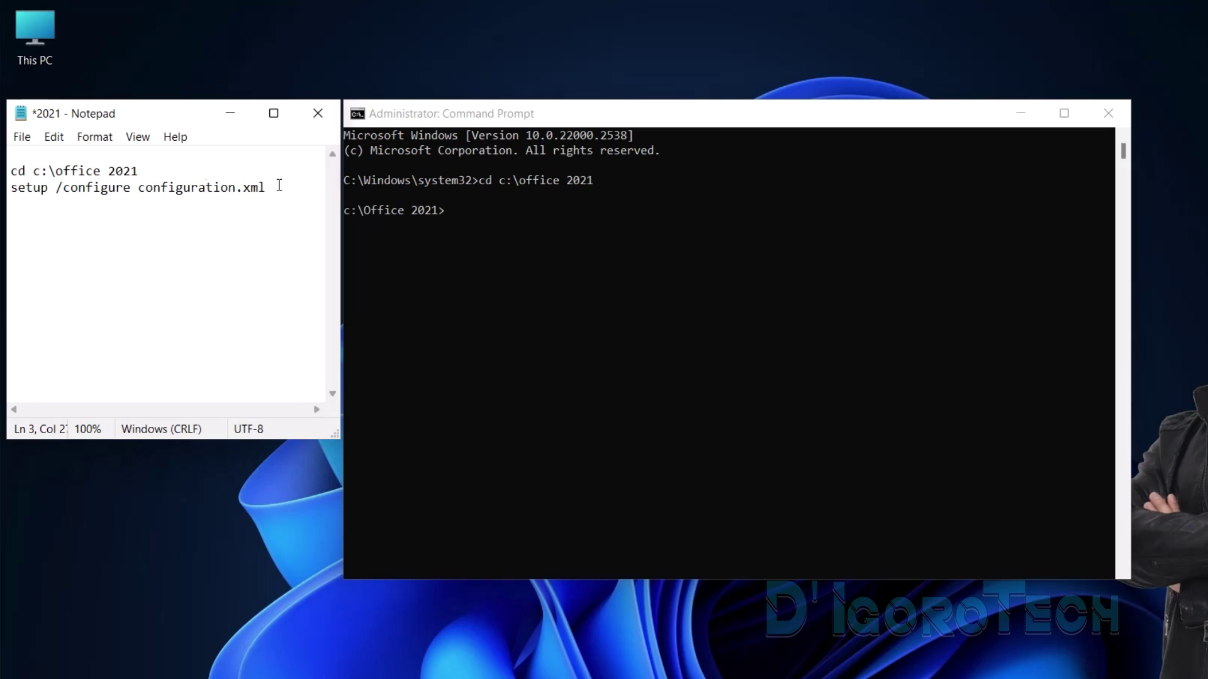
pyautogui.moveTo(270, 187); pyautogui.dragTo(3, 188)
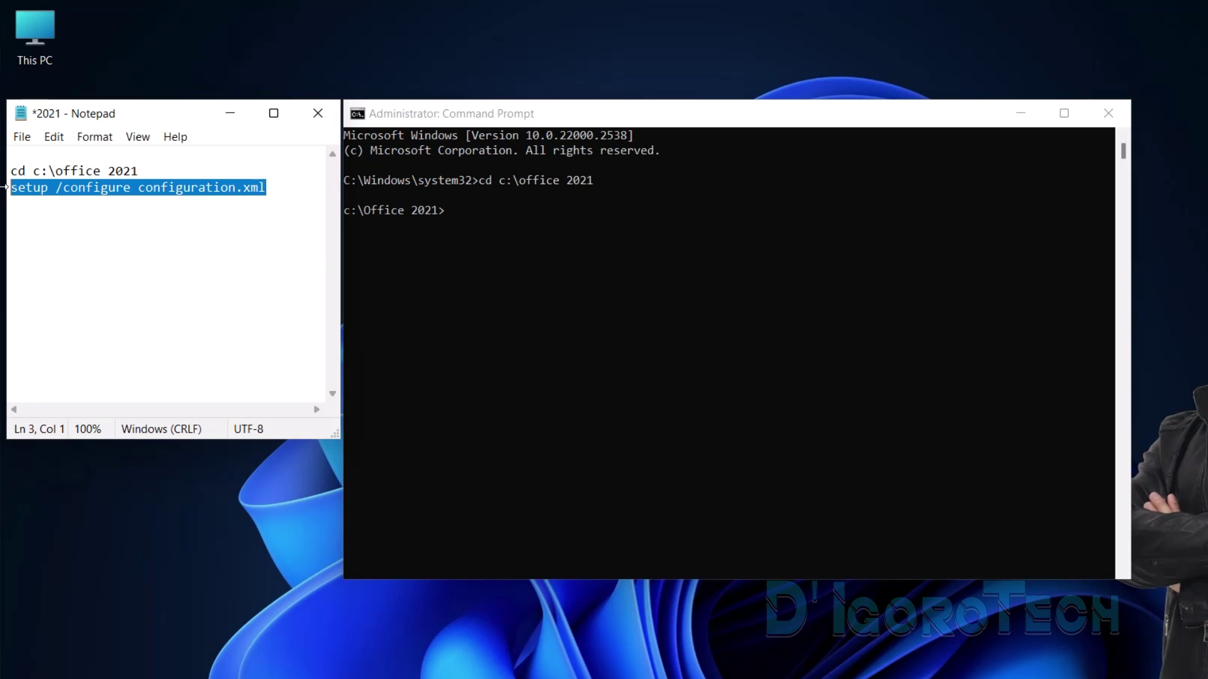
pyautogui.hotkey('ctrl', 'c')
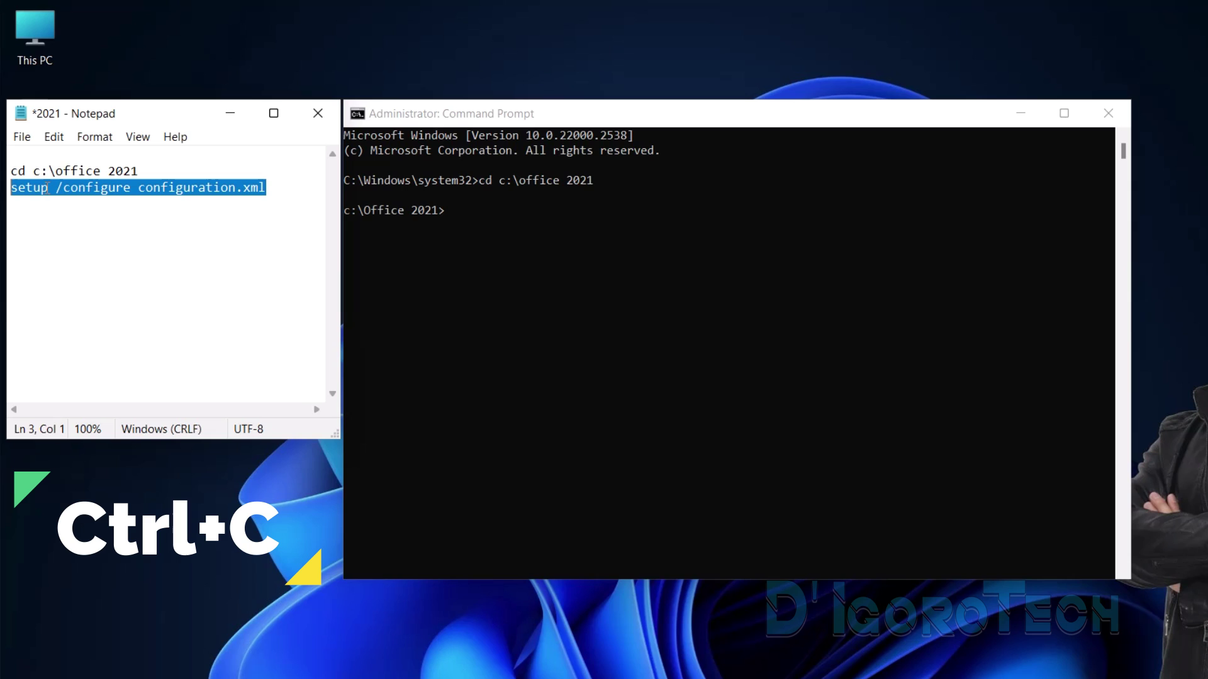
pyautogui.click(456, 209)
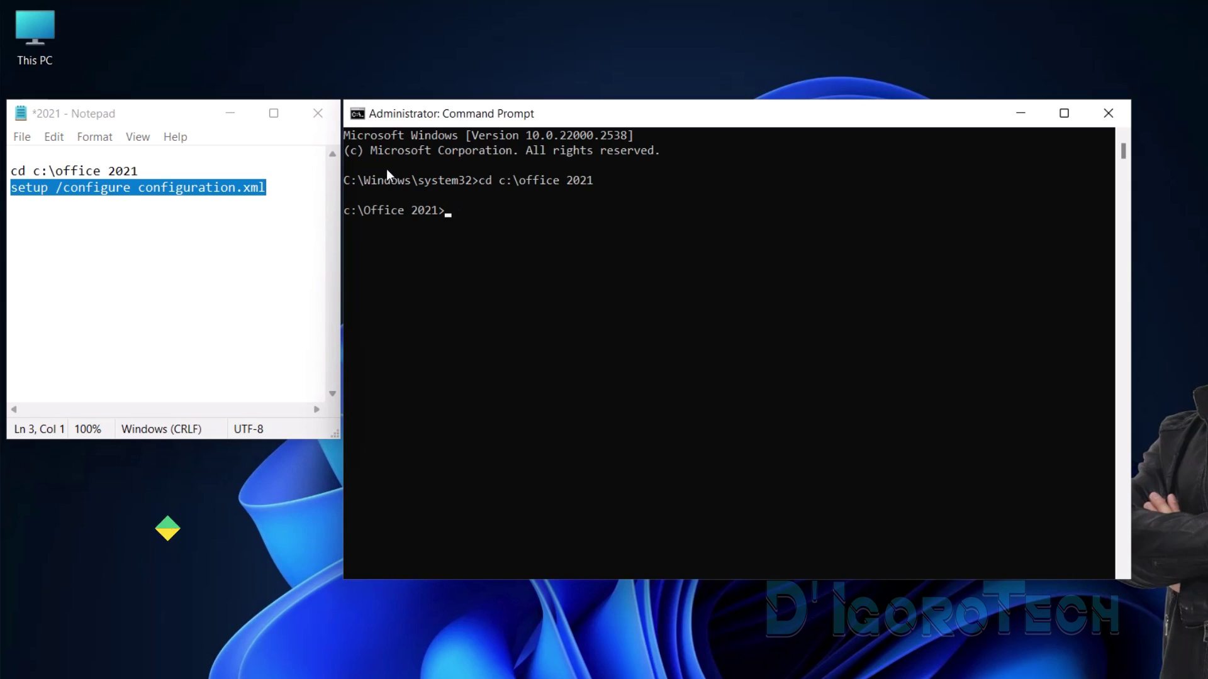
pyautogui.click(356, 114)
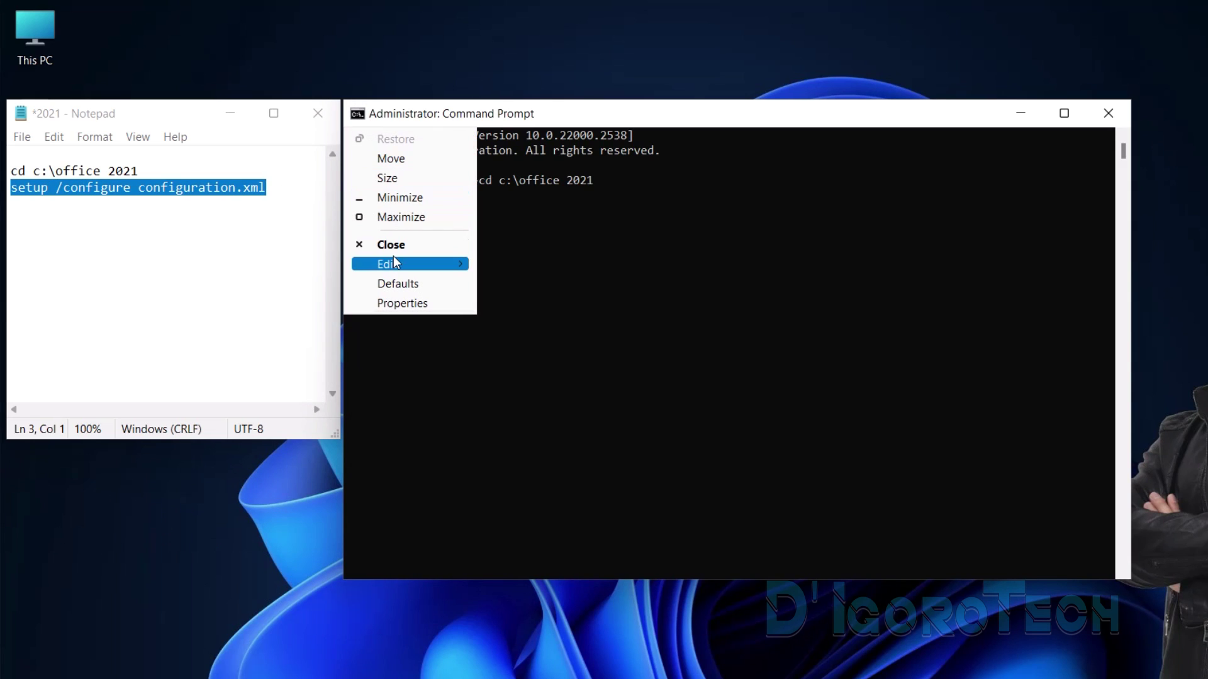
pyautogui.moveTo(394, 257)
pyautogui.click(512, 303)
pyautogui.press('Return')
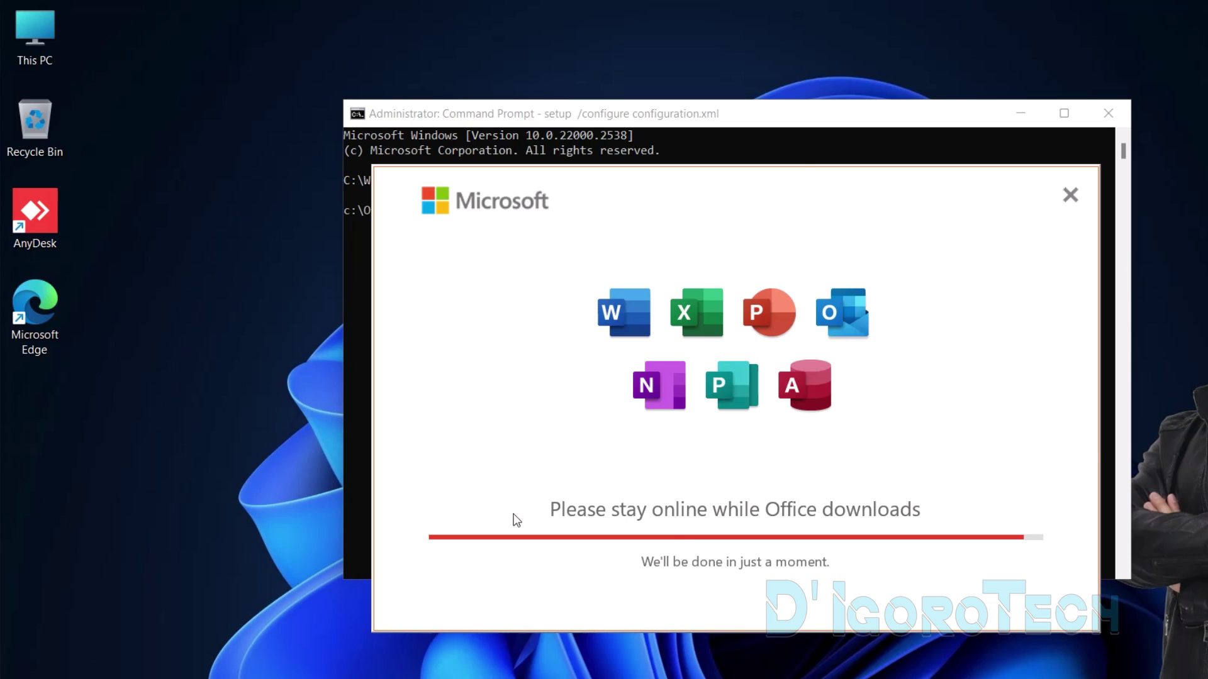
pyautogui.moveTo(629, 114); pyautogui.dragTo(304, 175)
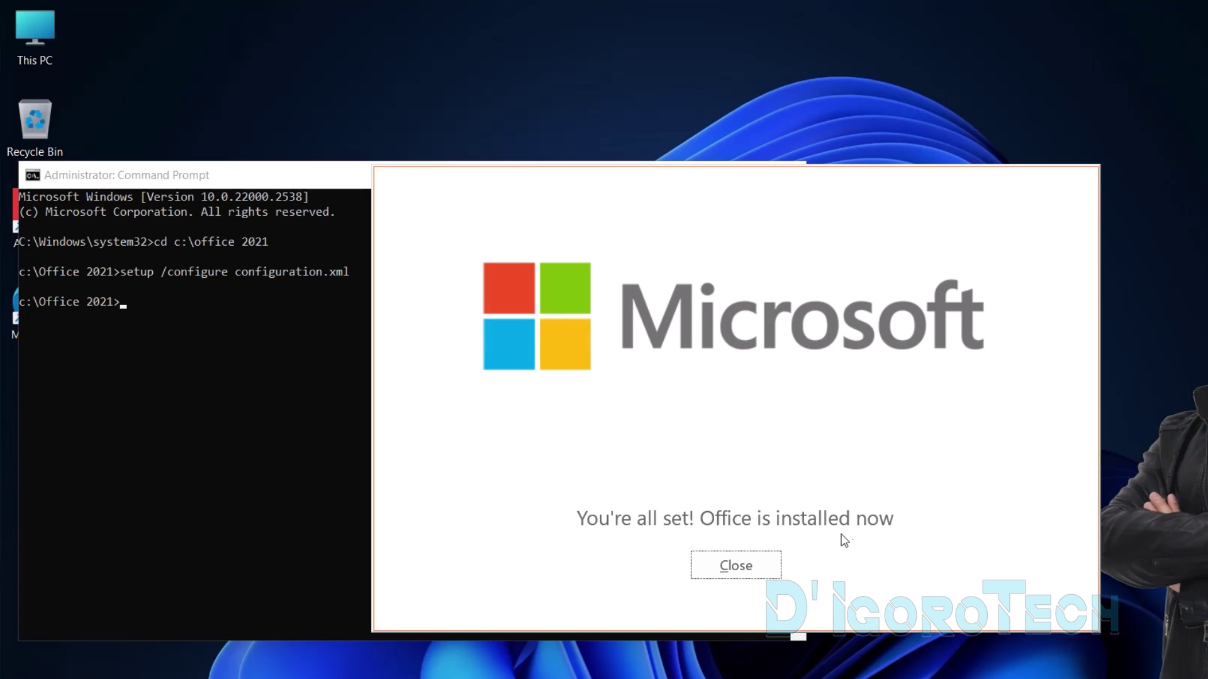
# Step: Dismiss the Office installed confirmation, close Command Prompt, and try Excel and PowerPoint in Search
pyautogui.click(735, 565)
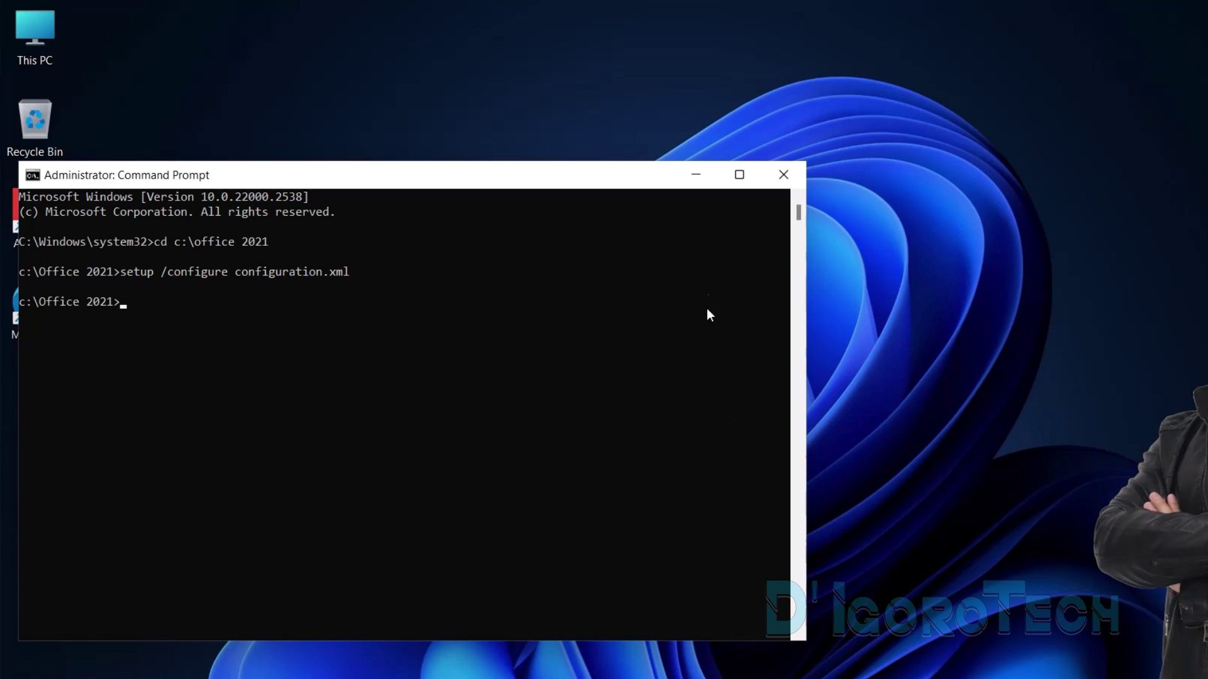
pyautogui.click(782, 176)
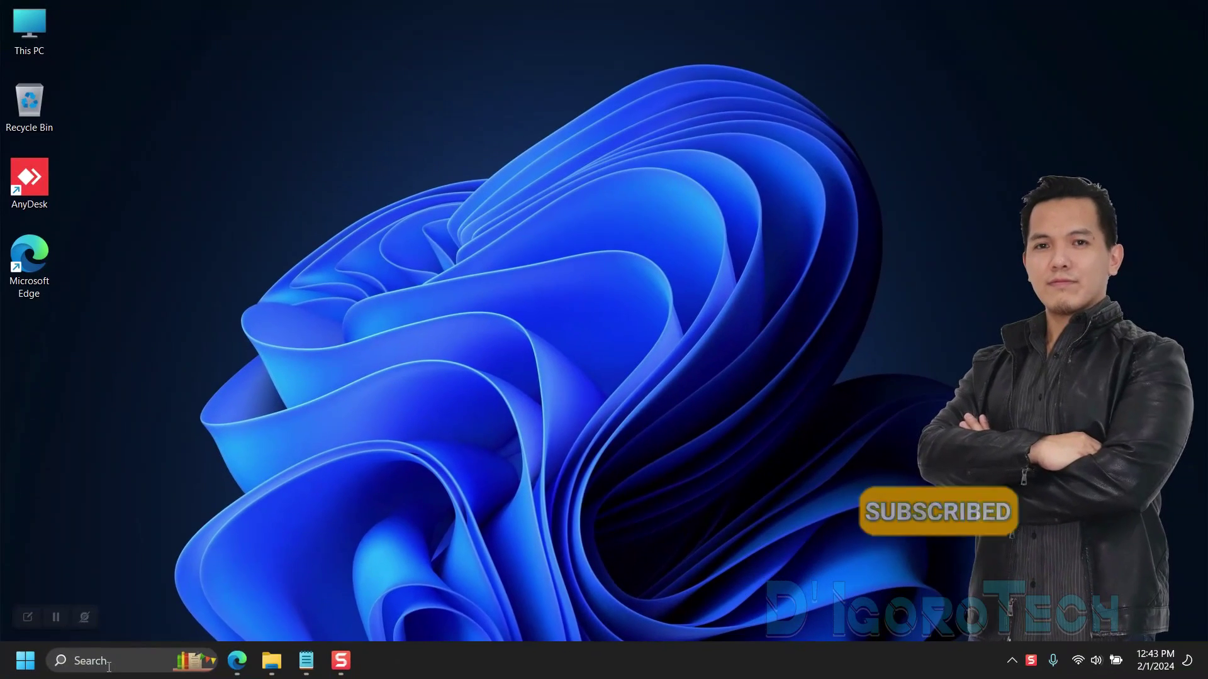
pyautogui.click(109, 669)
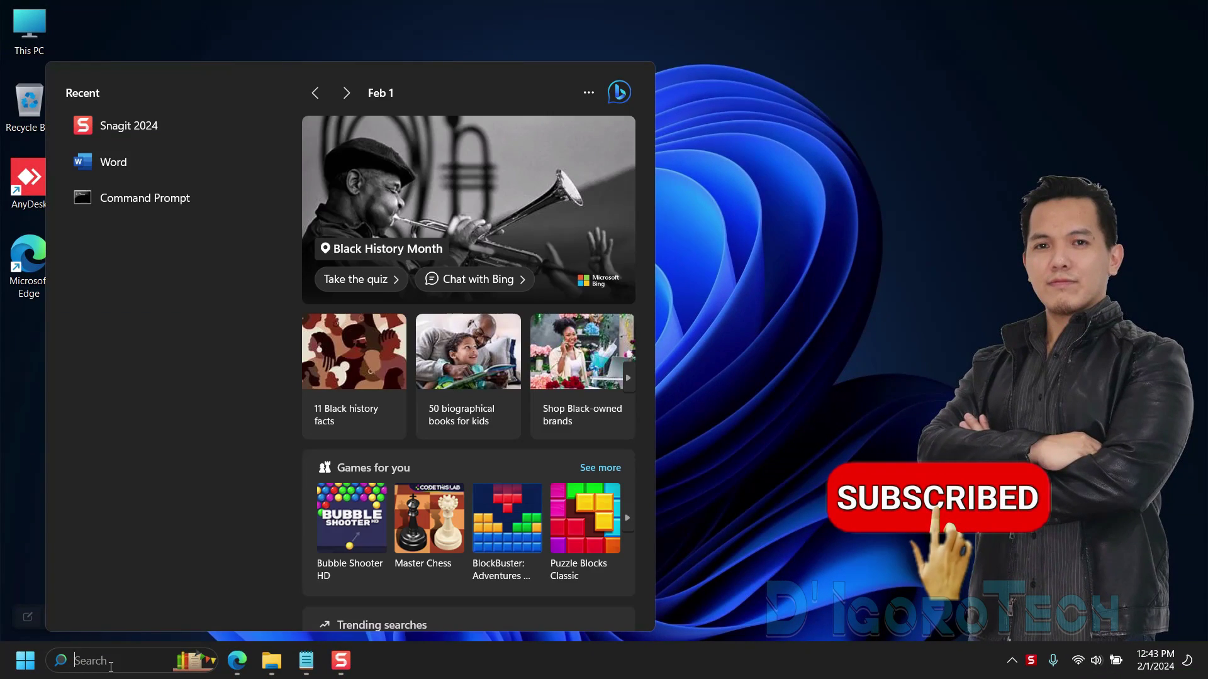
pyautogui.write('excel')
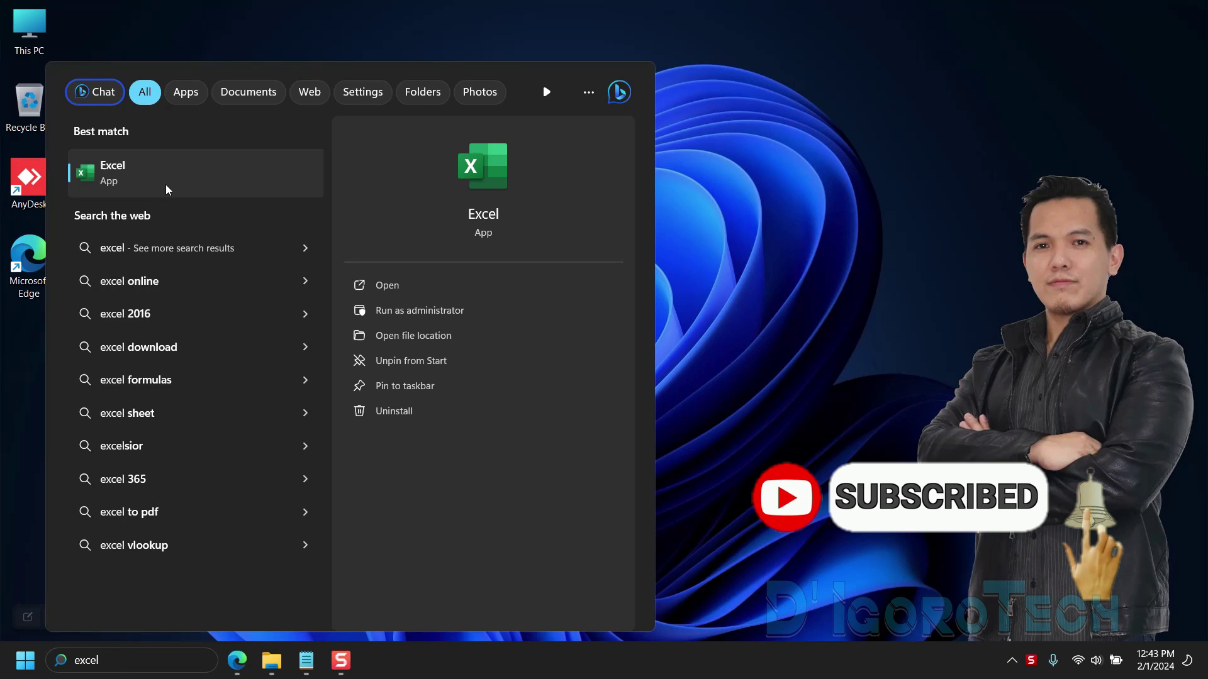
pyautogui.press('BackSpace')
pyautogui.press('BackSpace')
pyautogui.press('BackSpace')
pyautogui.press('BackSpace')
pyautogui.press('BackSpace')
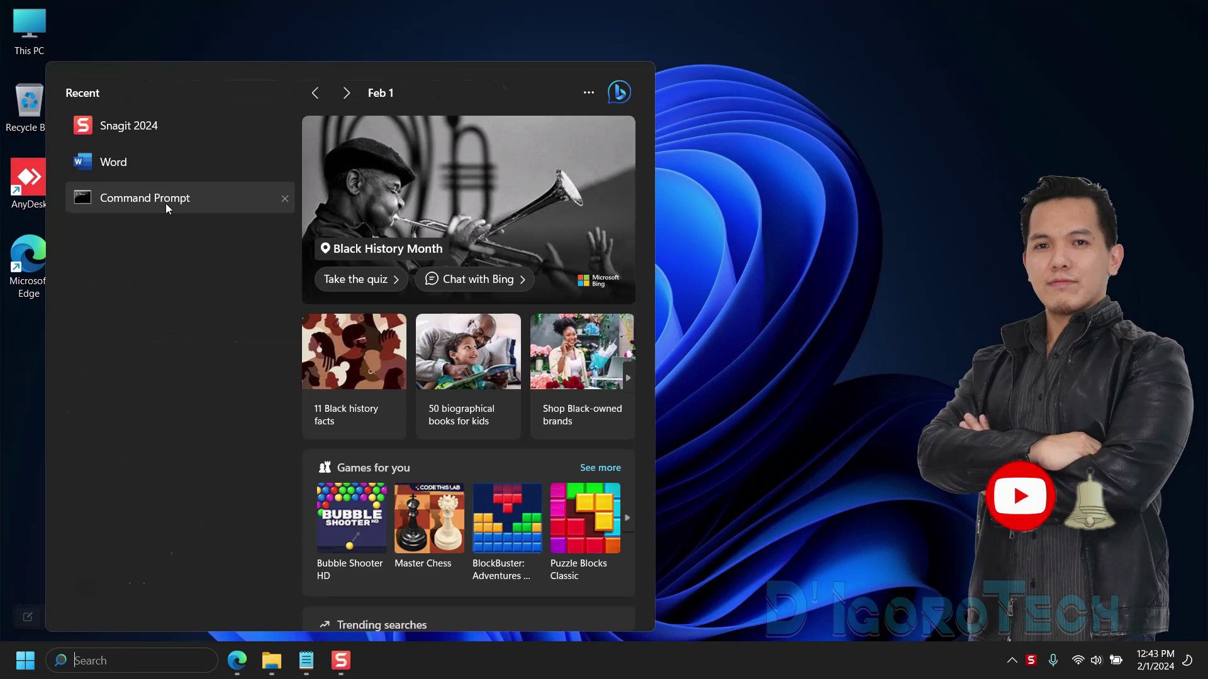
pyautogui.write('powerPoint')
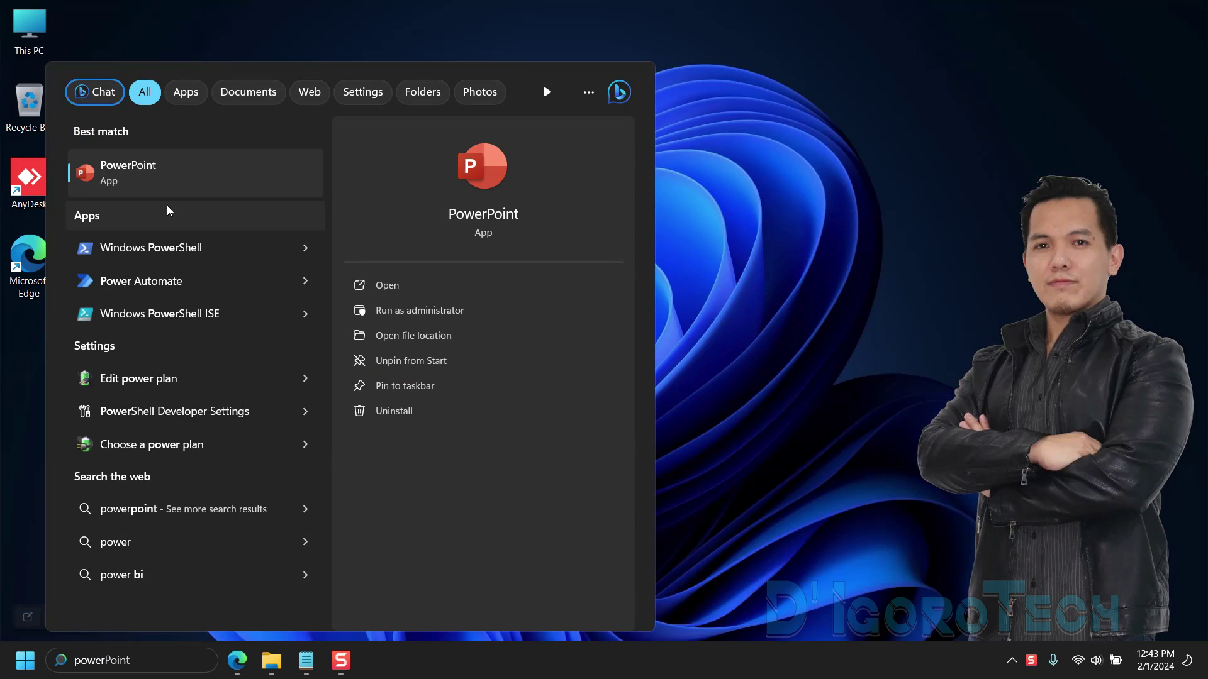
pyautogui.press('BackSpace')
pyautogui.press('BackSpace')
pyautogui.press('BackSpace')
pyautogui.press('BackSpace')
pyautogui.press('BackSpace')
# Step: Launch Word from Search and create a blank document
pyautogui.write('word')
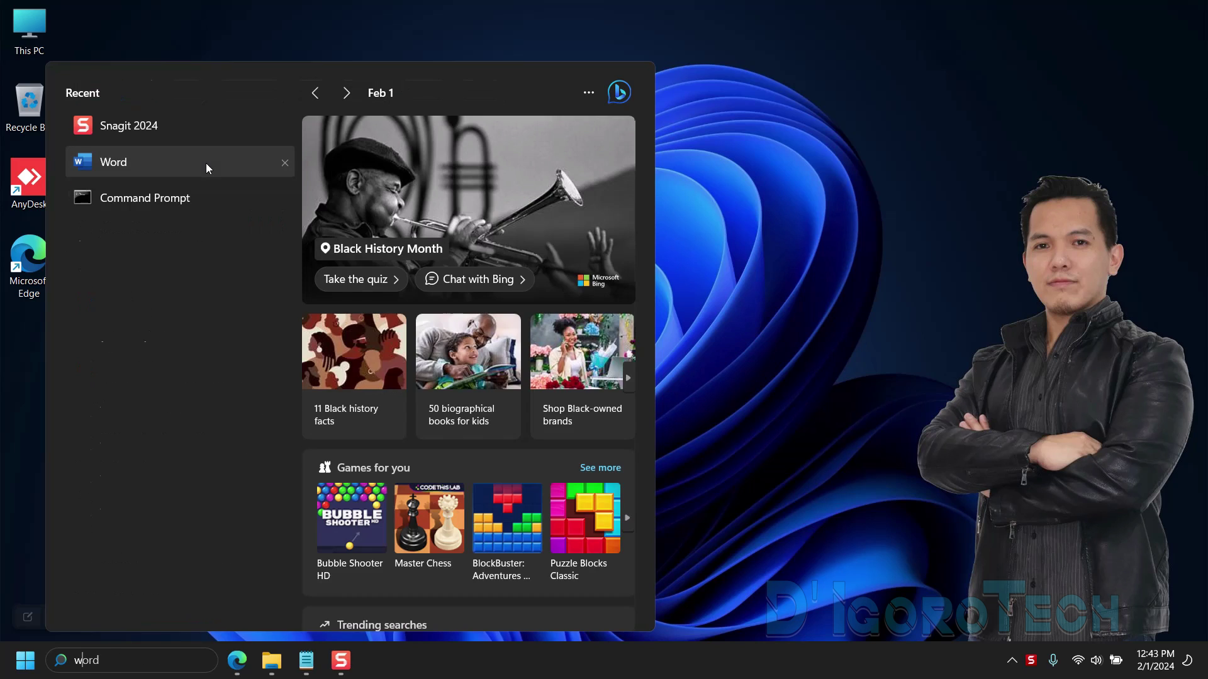
pyautogui.click(177, 172)
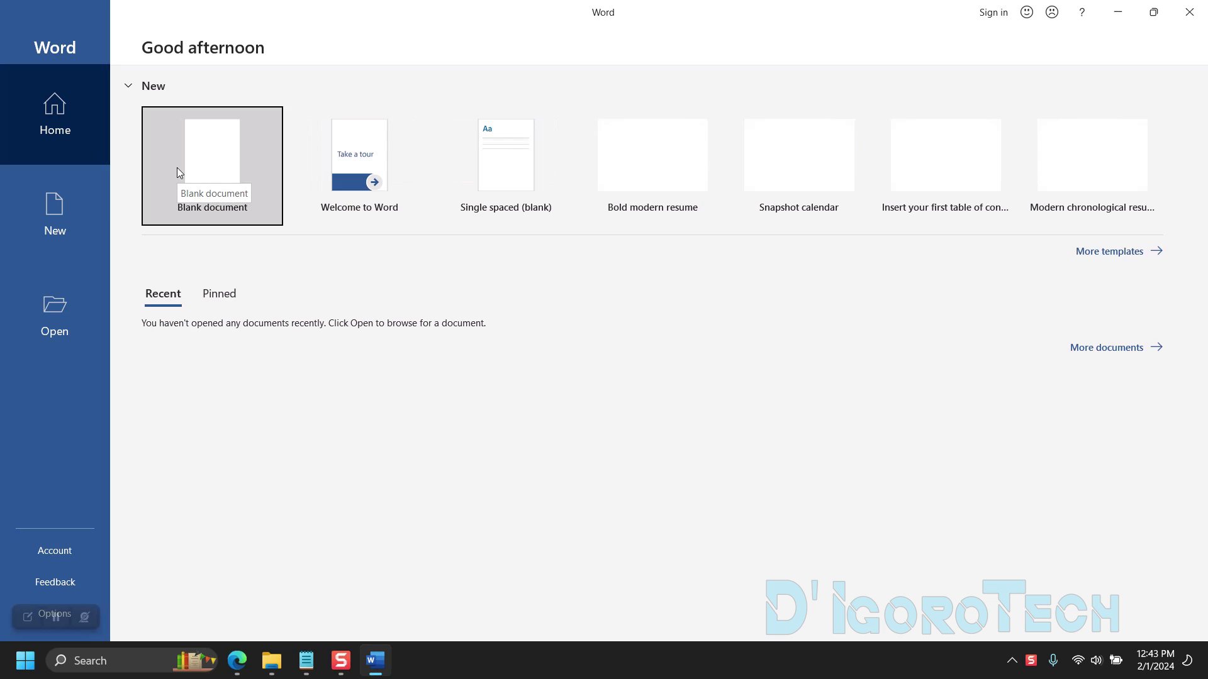
pyautogui.click(177, 168)
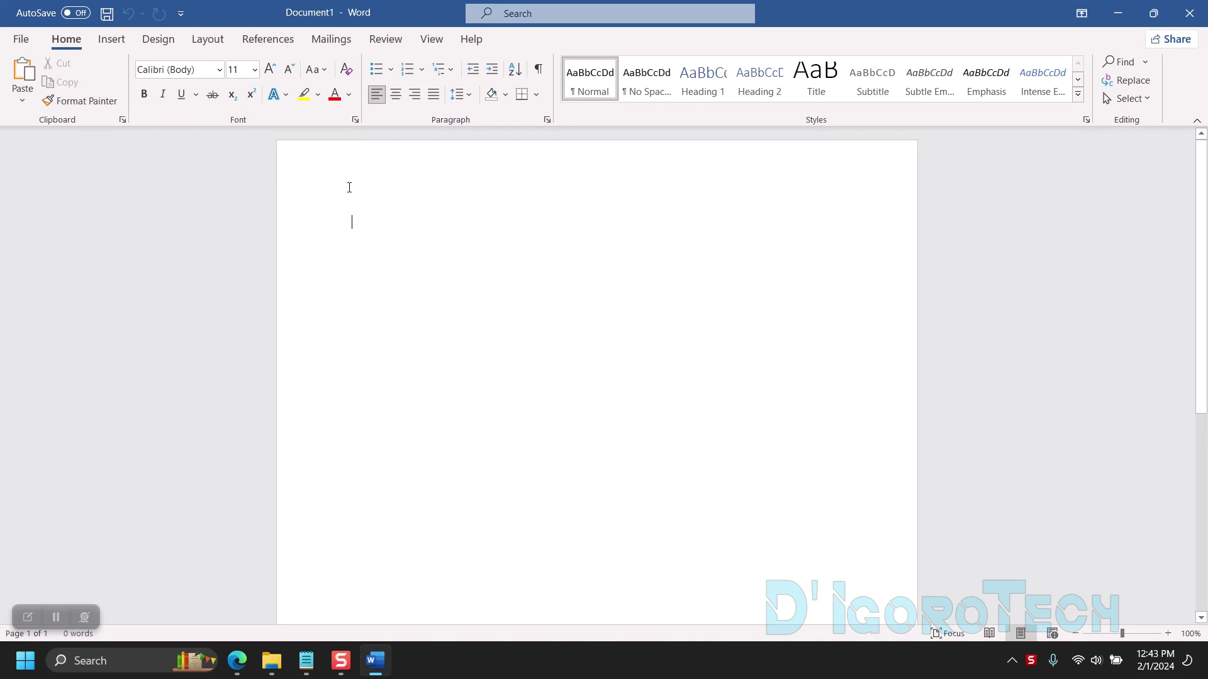
# Step: Launch Visio from Search and create a Blank Drawing with US Units
pyautogui.click(153, 652)
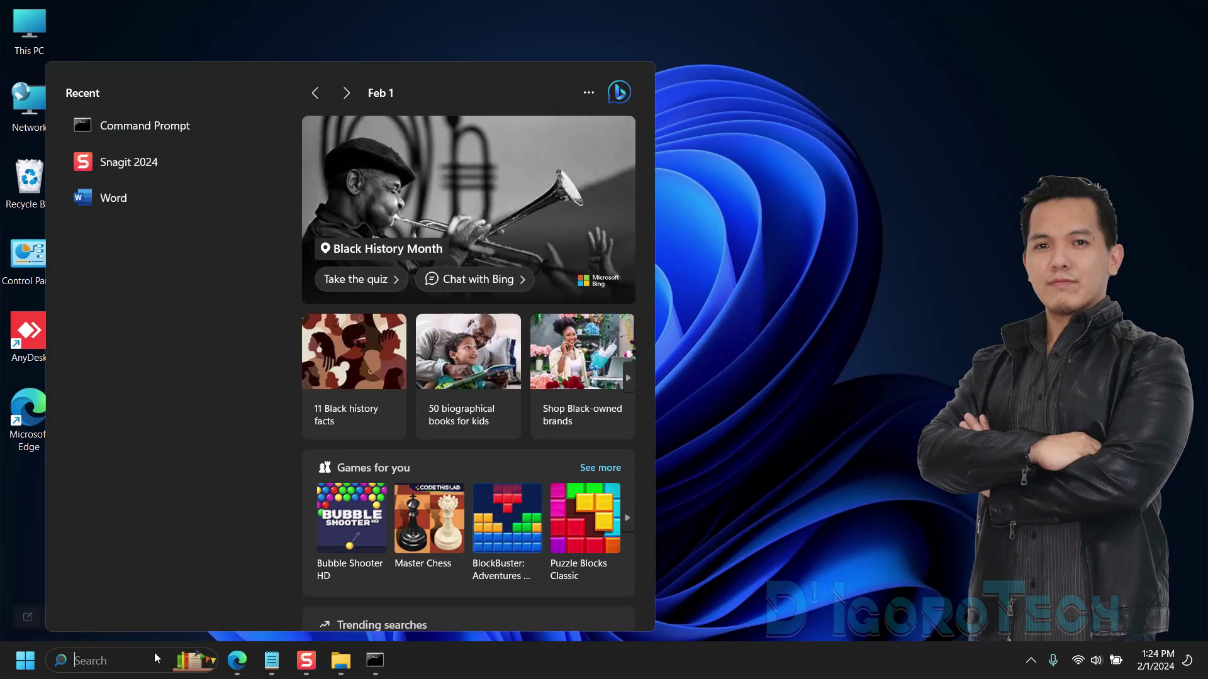
pyautogui.write('visio')
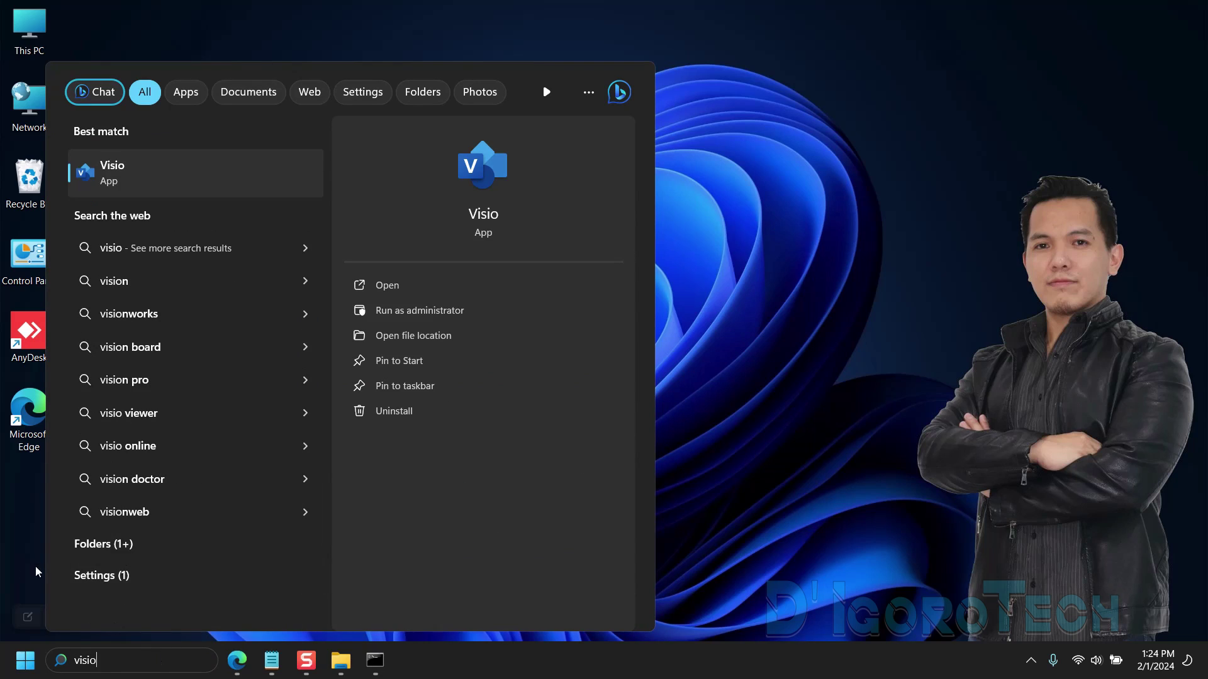
pyautogui.click(142, 174)
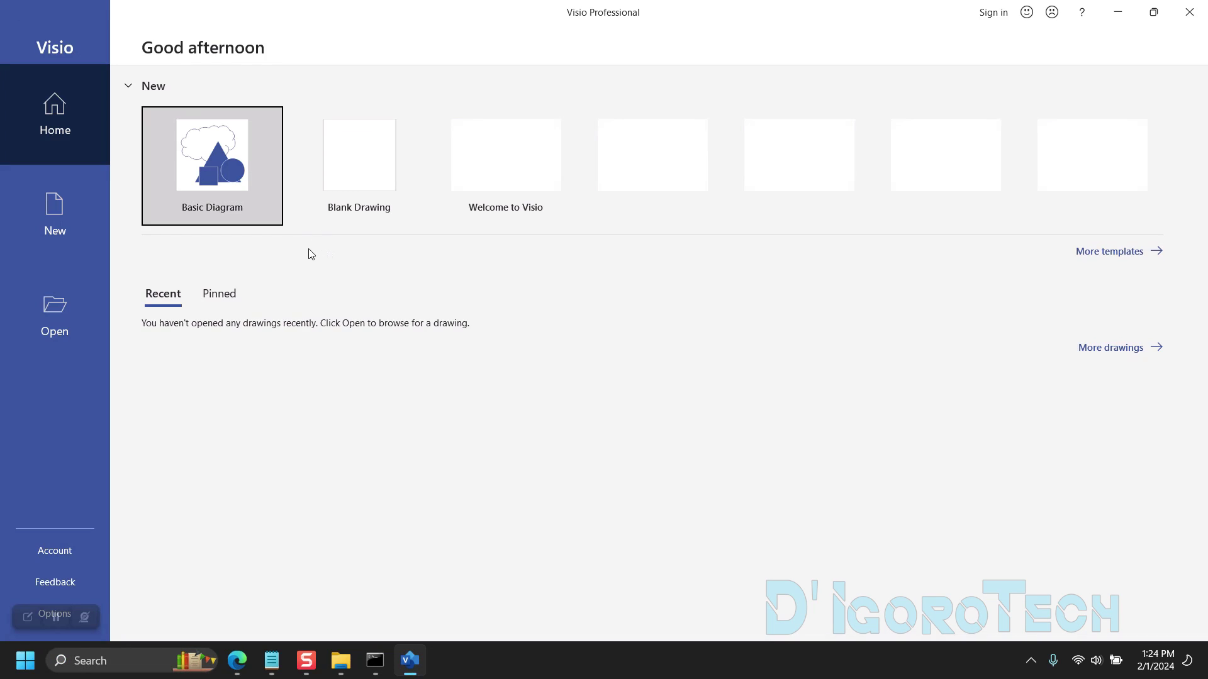
pyautogui.click(346, 183)
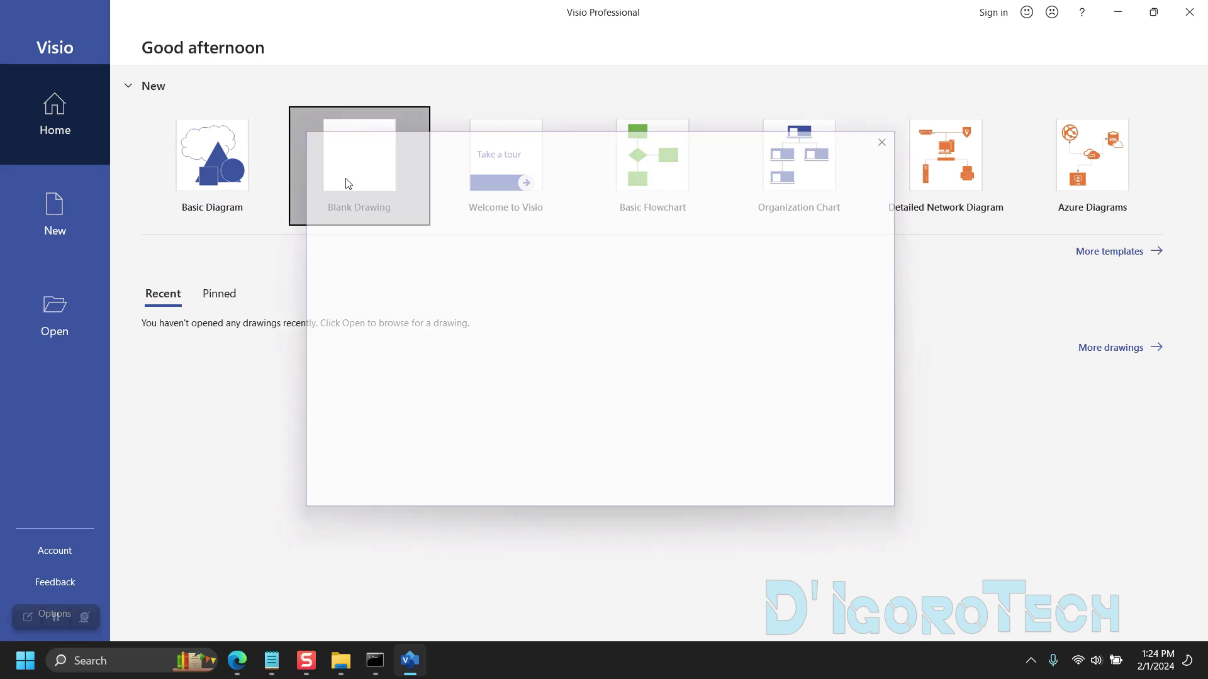
pyautogui.click(690, 290)
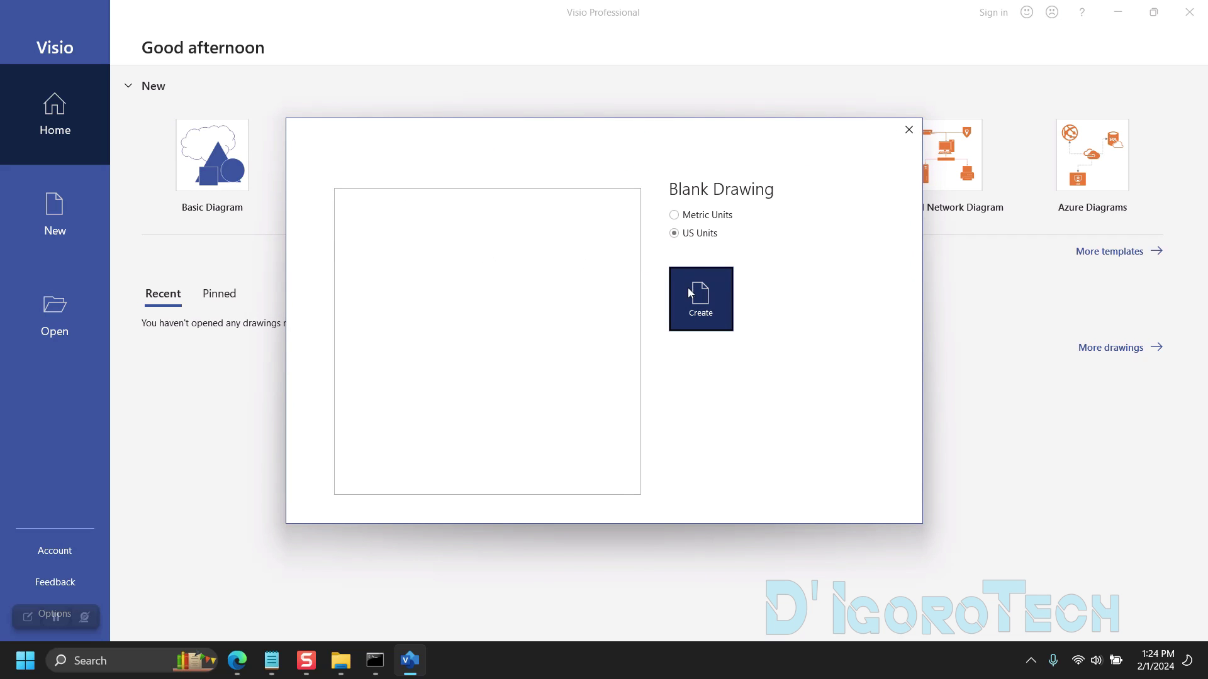